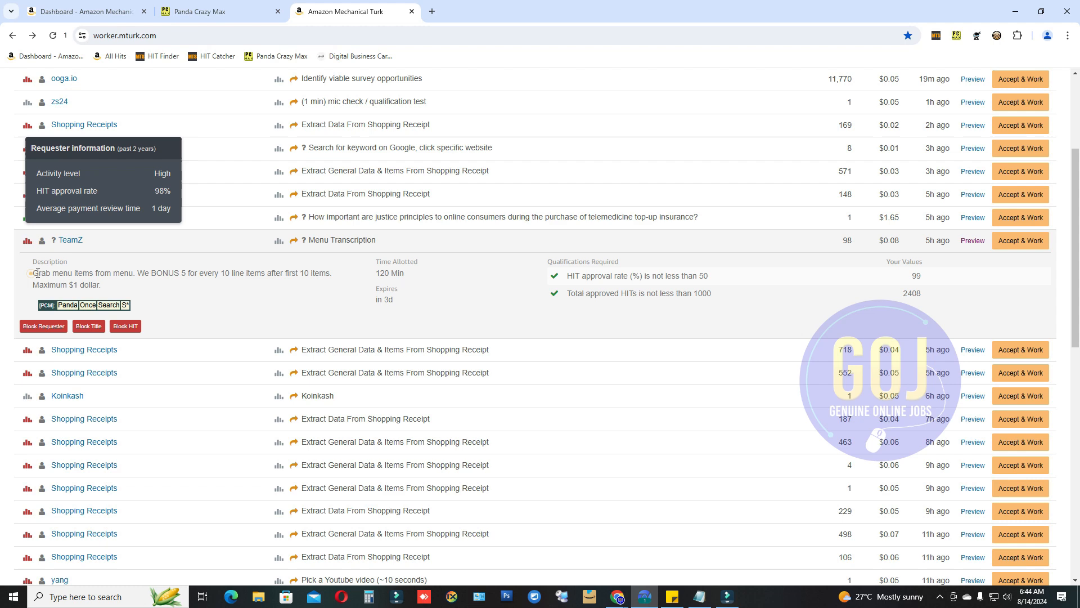
# Read the Menu Transcription task's title and description, including the bonus terms and the maximum bonus.
pyautogui.moveTo(36, 273); pyautogui.dragTo(131, 274)
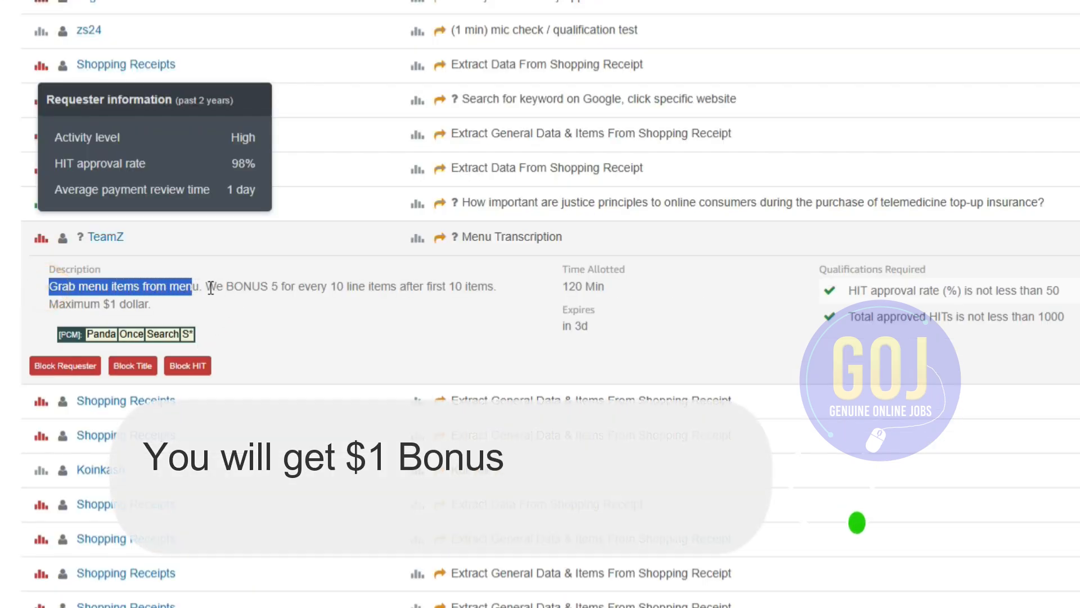
pyautogui.moveTo(206, 287); pyautogui.dragTo(358, 288)
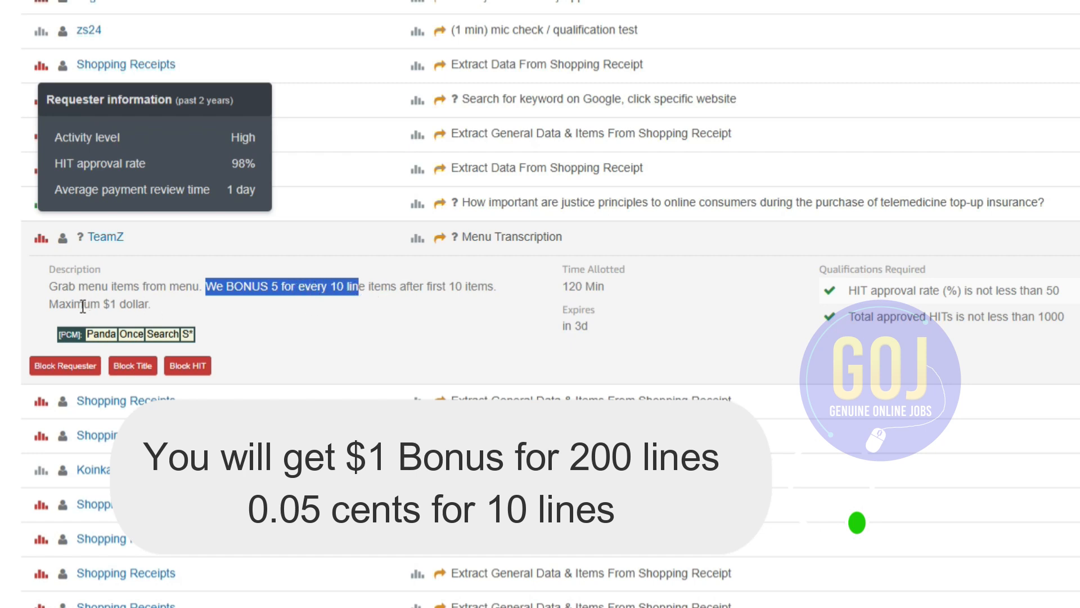
pyautogui.moveTo(50, 305); pyautogui.dragTo(150, 304)
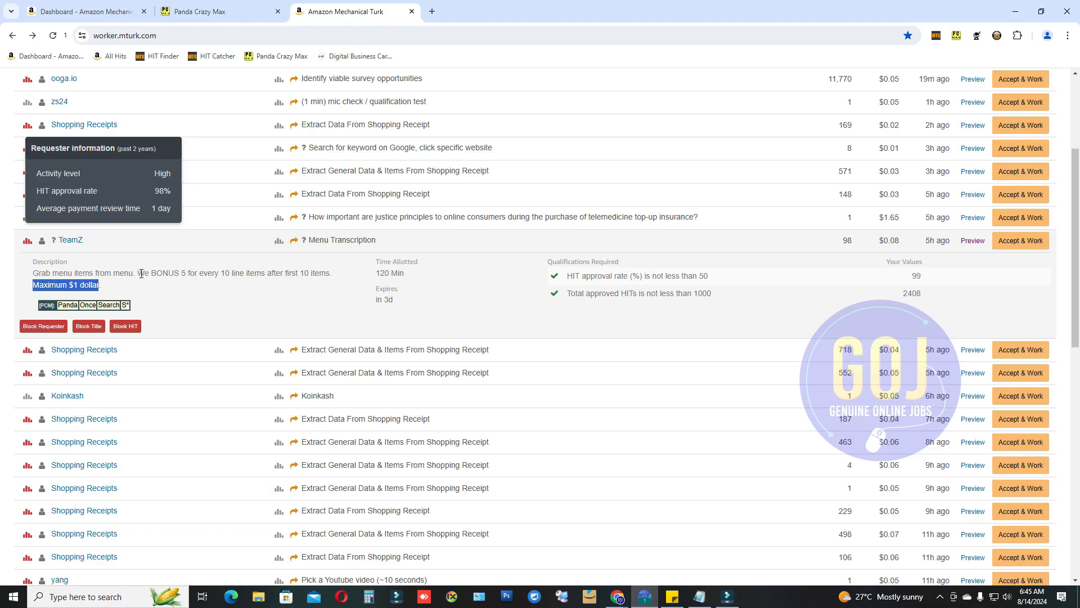
pyautogui.moveTo(141, 274); pyautogui.dragTo(320, 274)
pyautogui.click(287, 275)
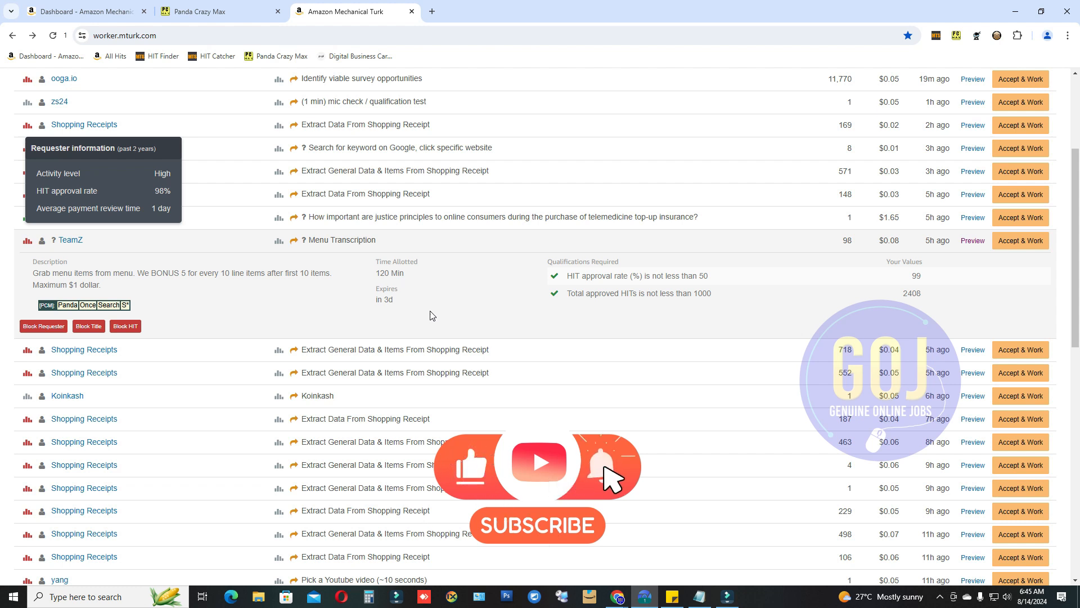
pyautogui.moveTo(383, 244); pyautogui.dragTo(308, 241)
pyautogui.click(398, 242)
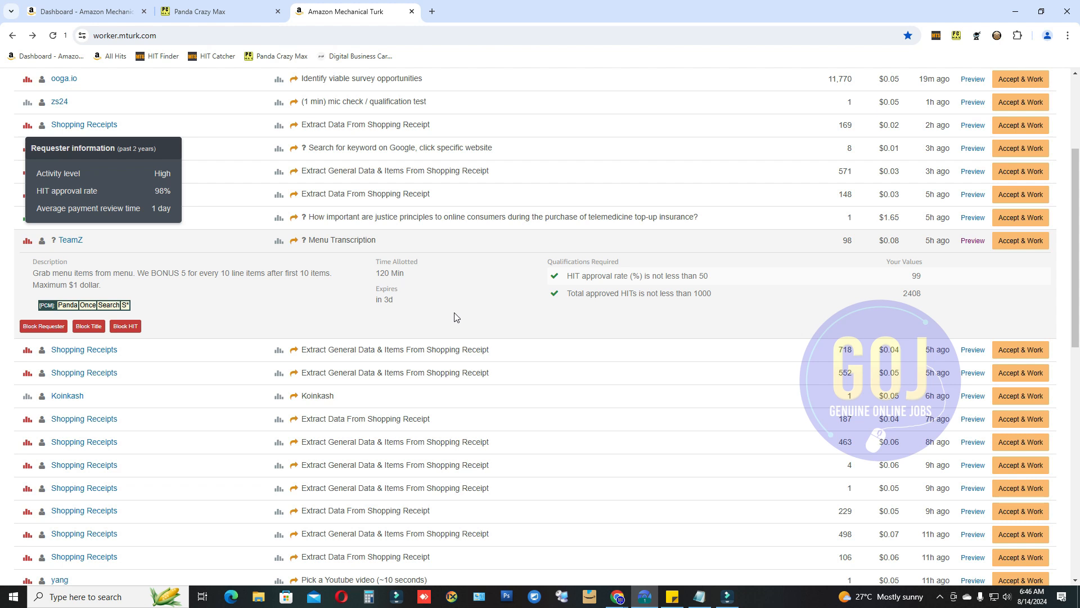
pyautogui.tripleClick(101, 285)
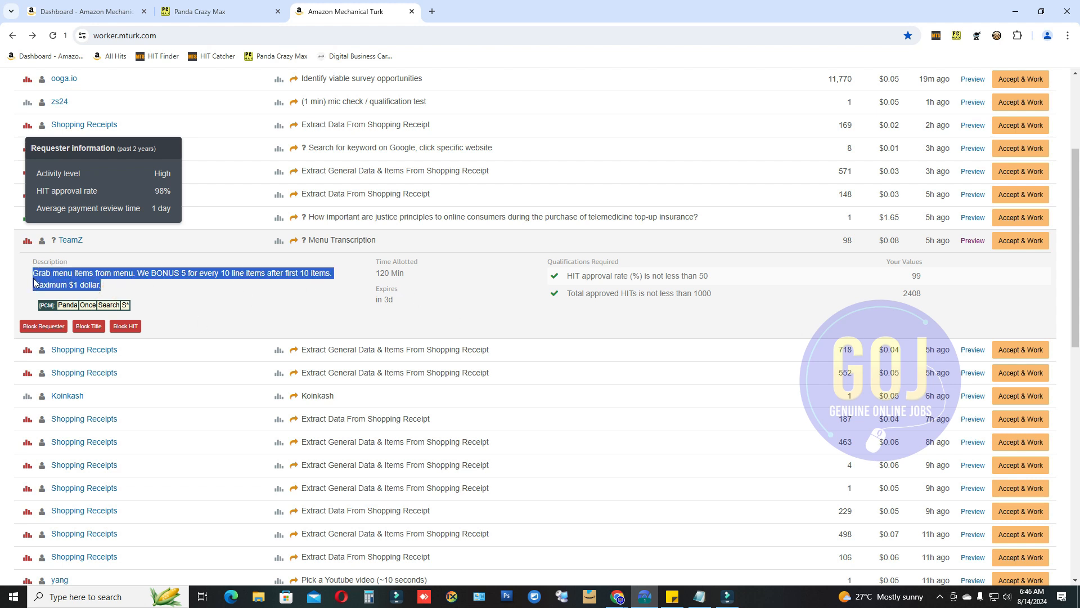
pyautogui.click(167, 280)
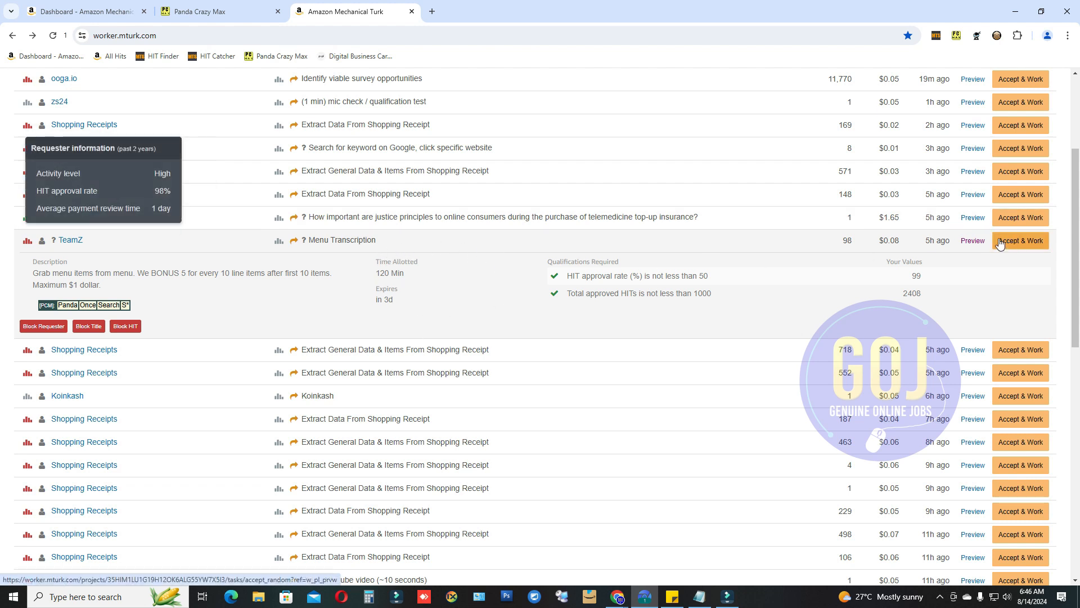
# Open the preview of TeamZ's Menu Transcription task in a new tab and review its instructions and examples.
pyautogui.middleClick(968, 240)
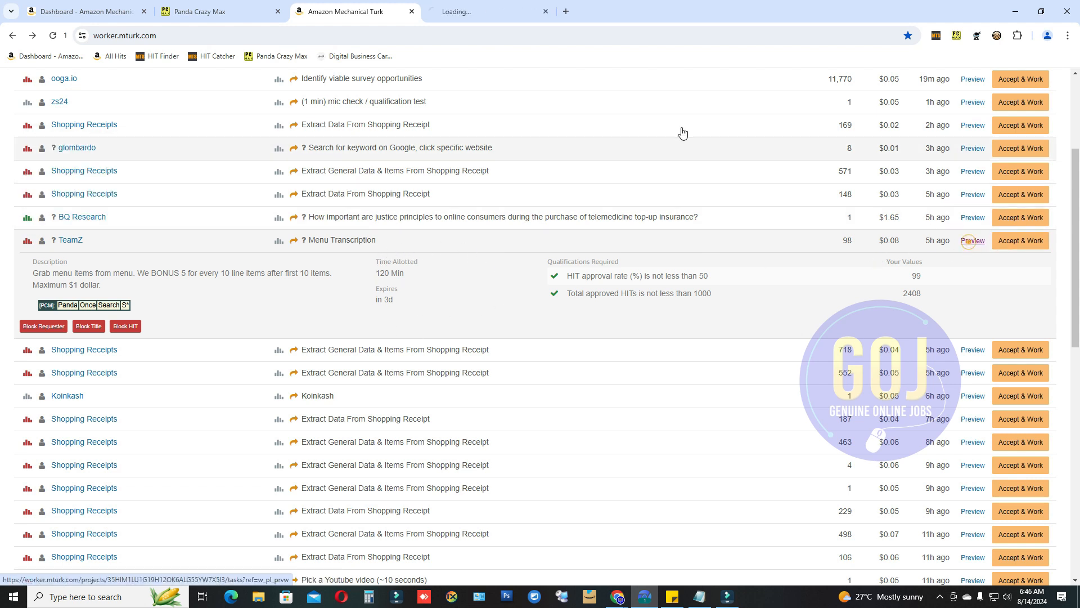
pyautogui.click(482, 17)
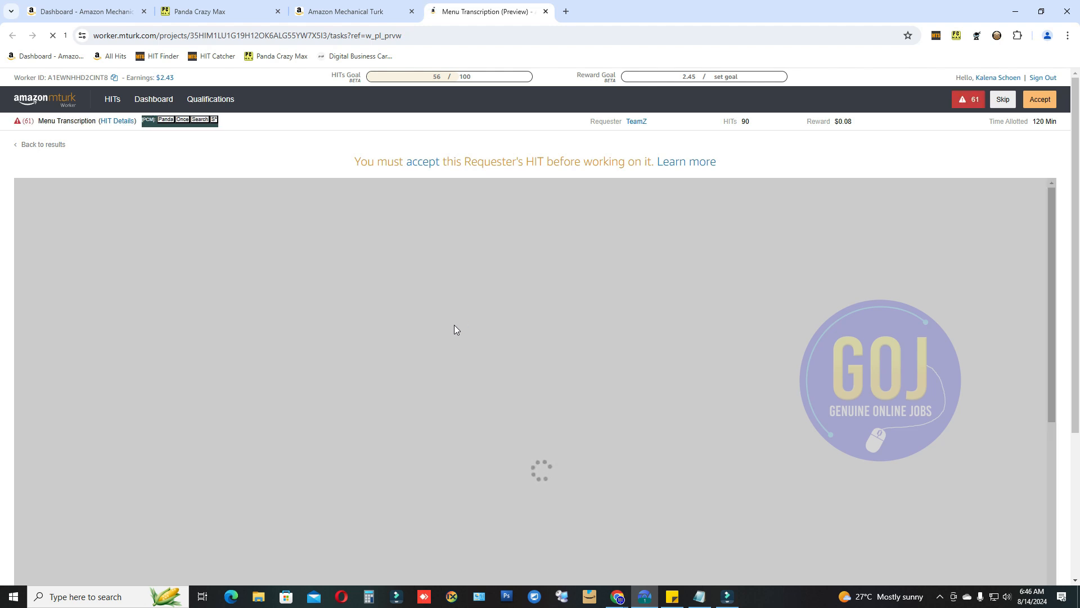
pyautogui.scroll(-6, 455, 329)
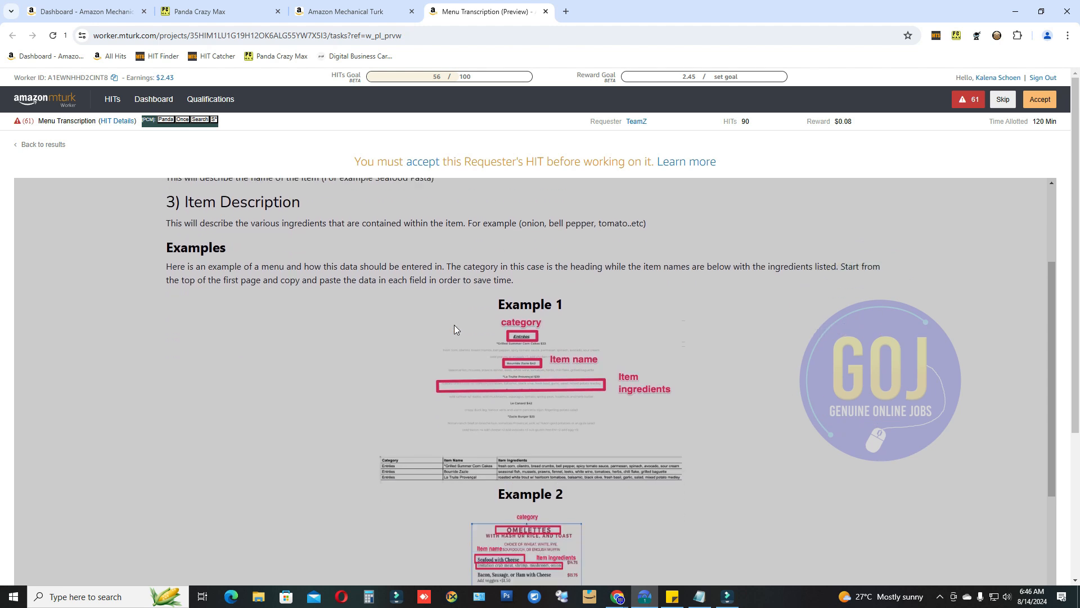
pyautogui.scroll(-4, 454, 325)
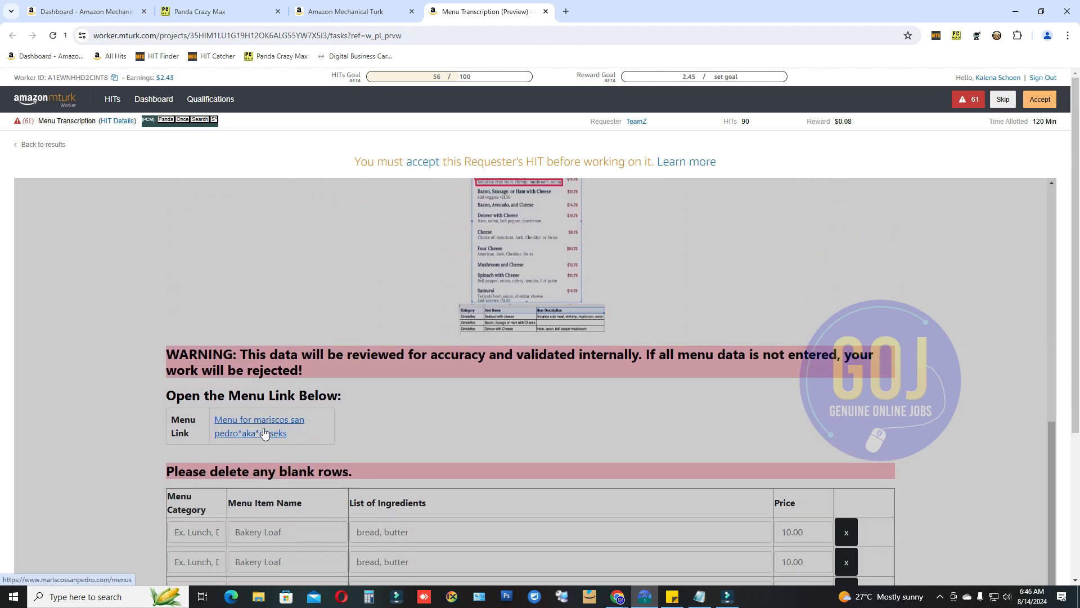
# Open the task's Mariscos San Pedro menu link and, from that website, open the food menu PDF.
pyautogui.click(262, 429)
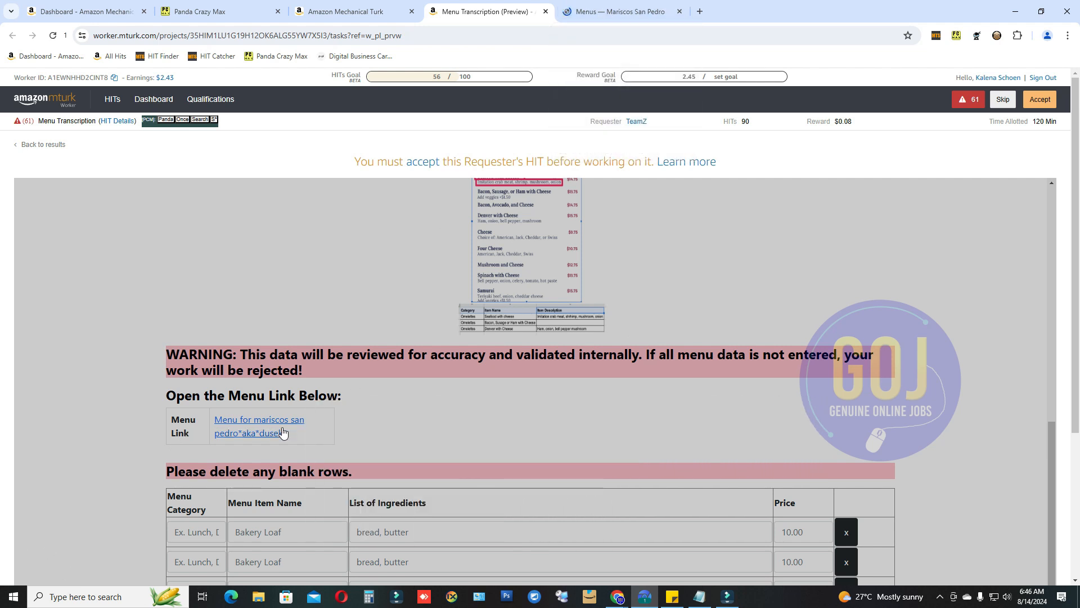
pyautogui.moveTo(172, 421); pyautogui.dragTo(195, 422)
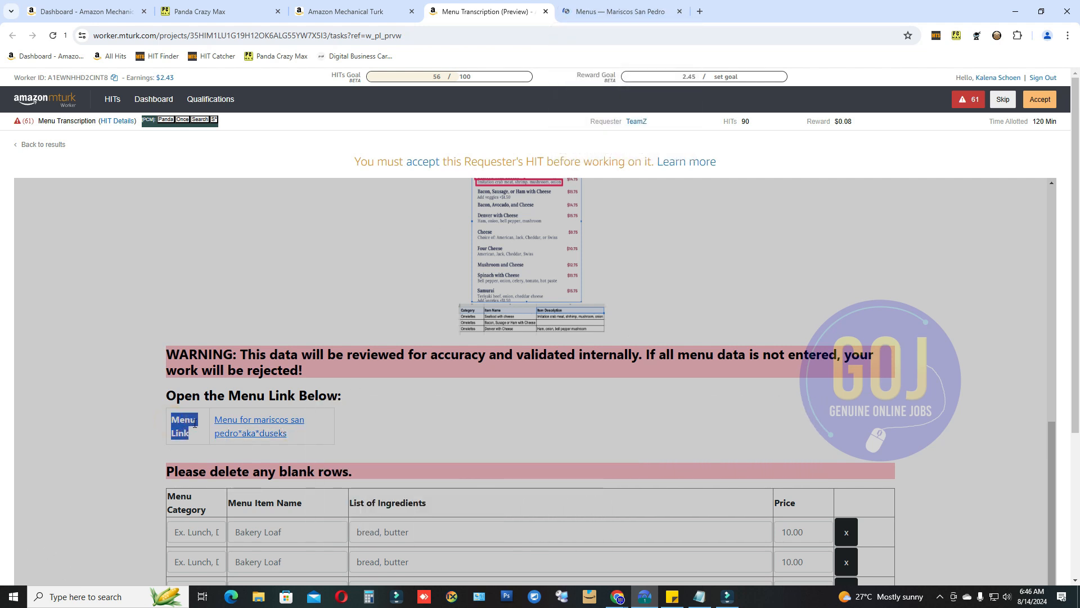
pyautogui.click(601, 12)
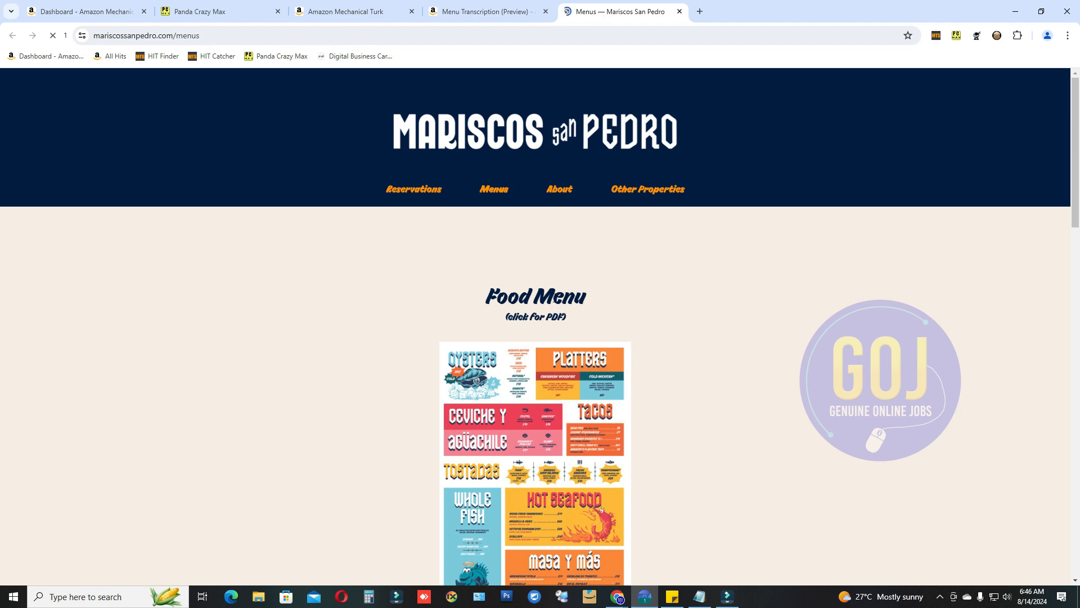
pyautogui.scroll(-8, 570, 408)
pyautogui.scroll(4, 569, 407)
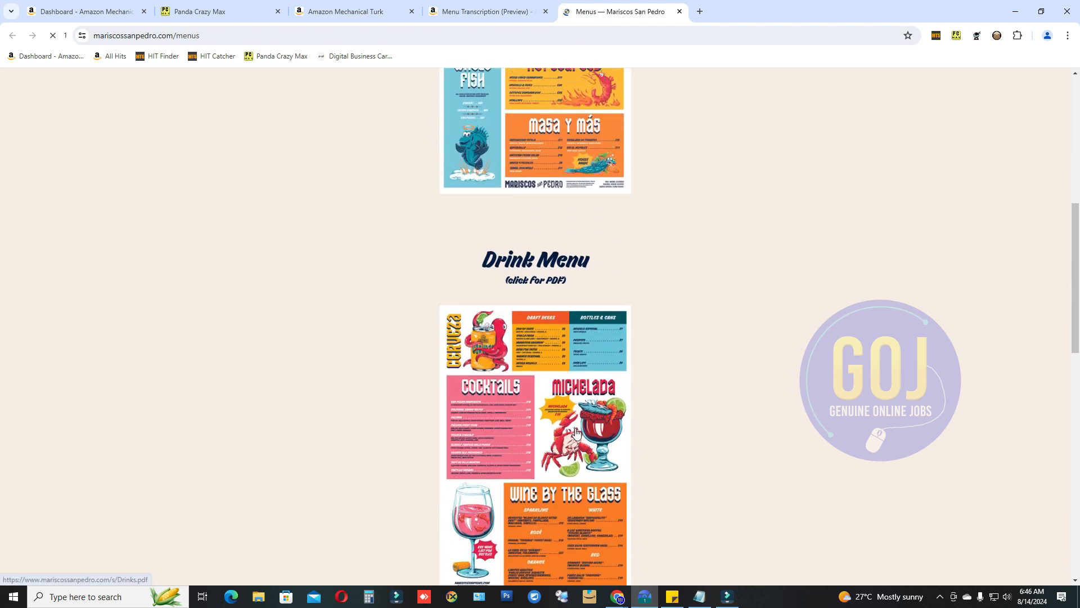
pyautogui.click(553, 304)
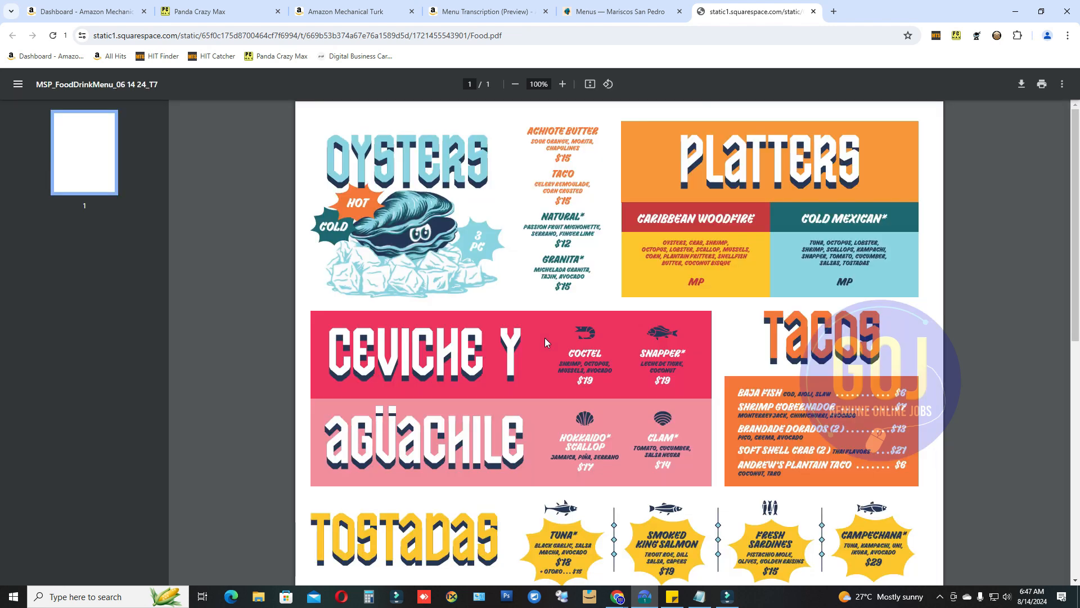
# Examine the dishes in the food menu PDF and compare them with the columns of the task's entry table.
pyautogui.moveTo(538, 218); pyautogui.dragTo(552, 324)
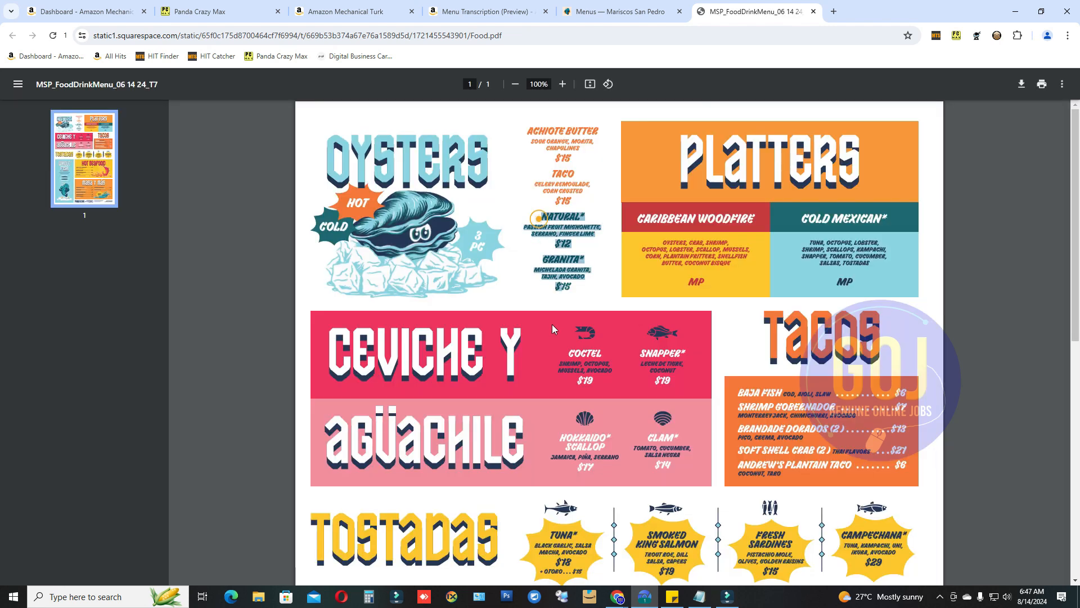
pyautogui.click(506, 297)
pyautogui.scroll(-3, 624, 310)
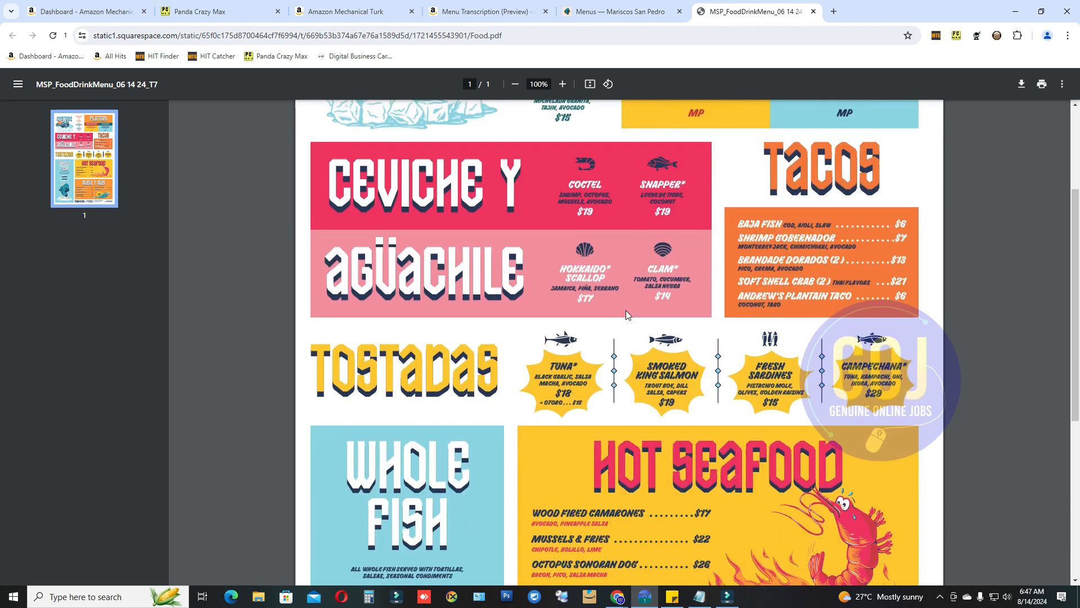
pyautogui.scroll(2, 743, 235)
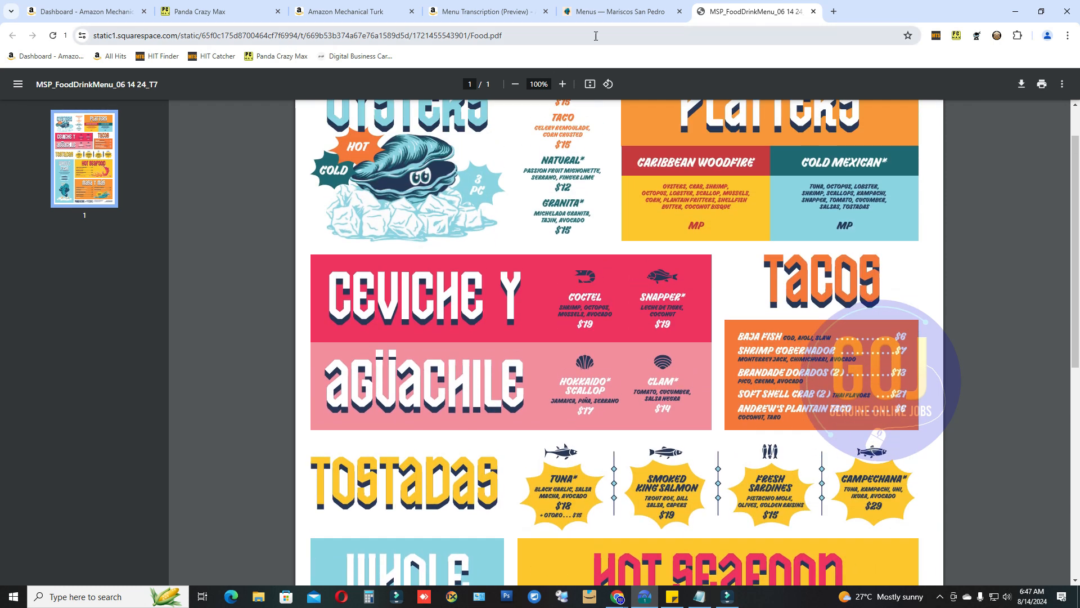
pyautogui.click(487, 11)
pyautogui.scroll(-2, 358, 453)
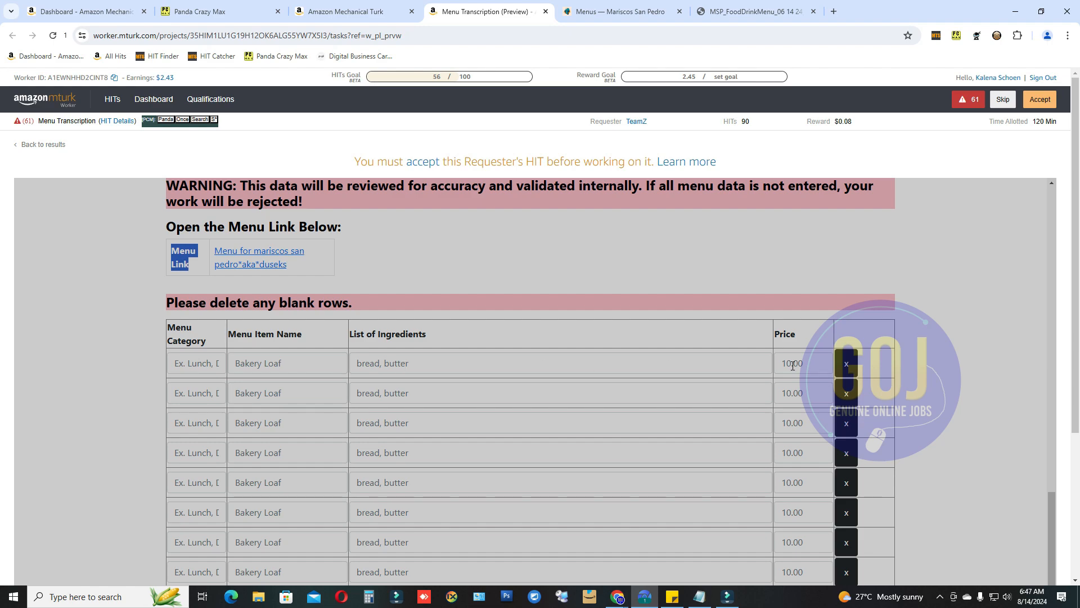
# Look through the whole food menu PDF, from Oysters to Masa y Más, and check the Coctel entry.
pyautogui.click(725, 12)
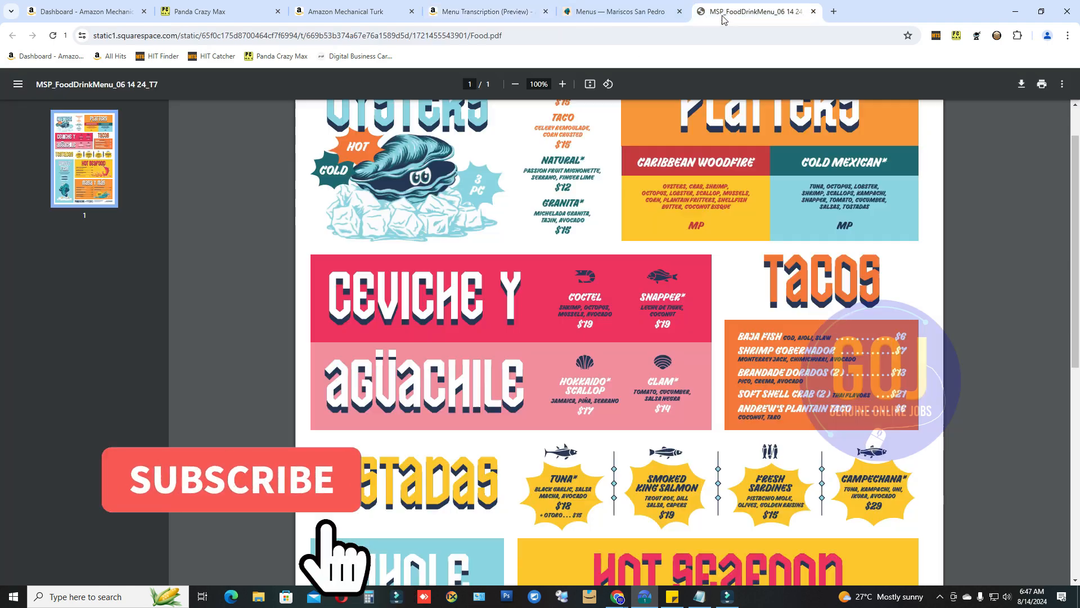
pyautogui.scroll(1, 686, 321)
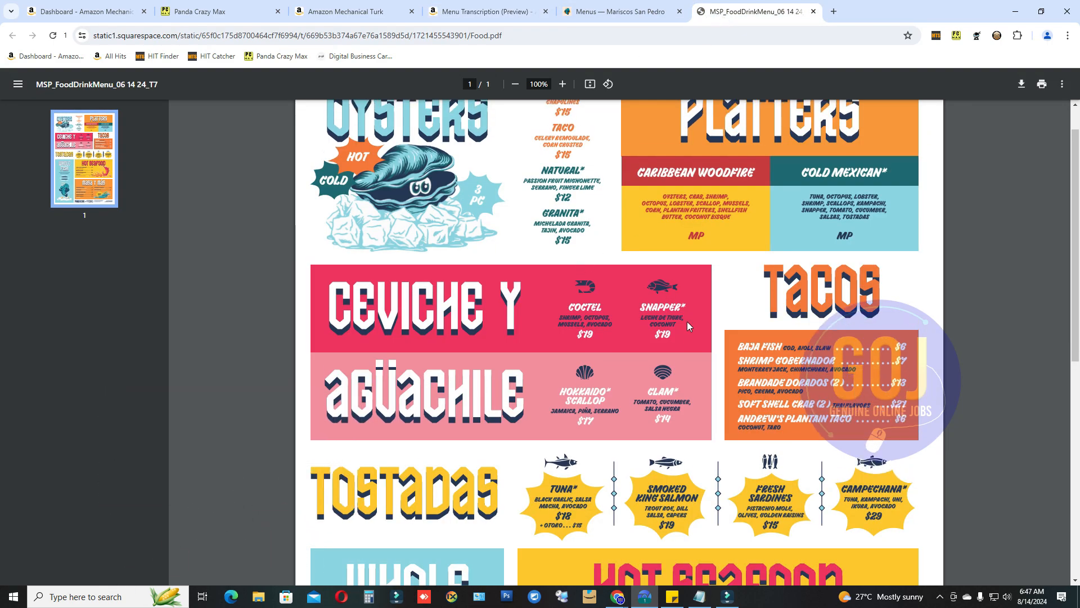
pyautogui.scroll(-9, 687, 321)
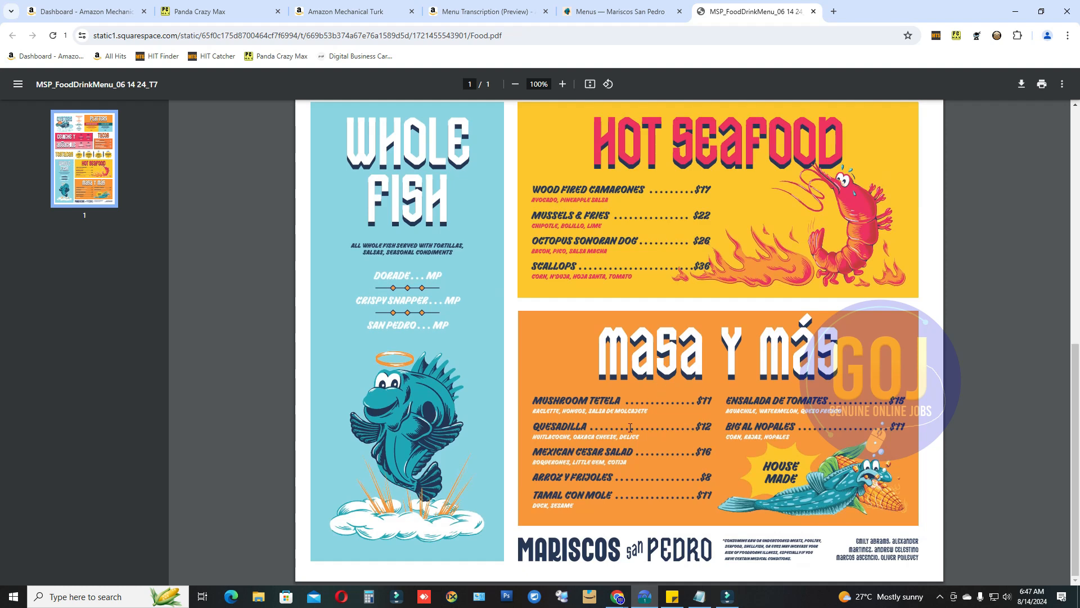
pyautogui.scroll(9, 602, 385)
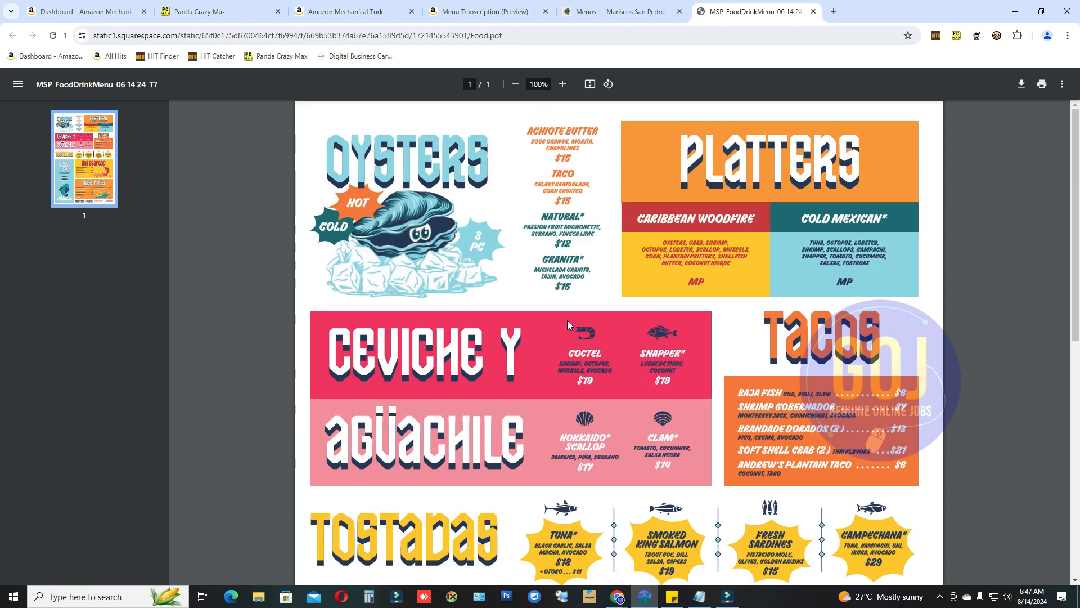
pyautogui.moveTo(567, 353); pyautogui.dragTo(606, 374)
pyautogui.click(606, 373)
# Inspect the category, item name, ingredients and price fields in the first row of the task's entry table.
pyautogui.click(484, 11)
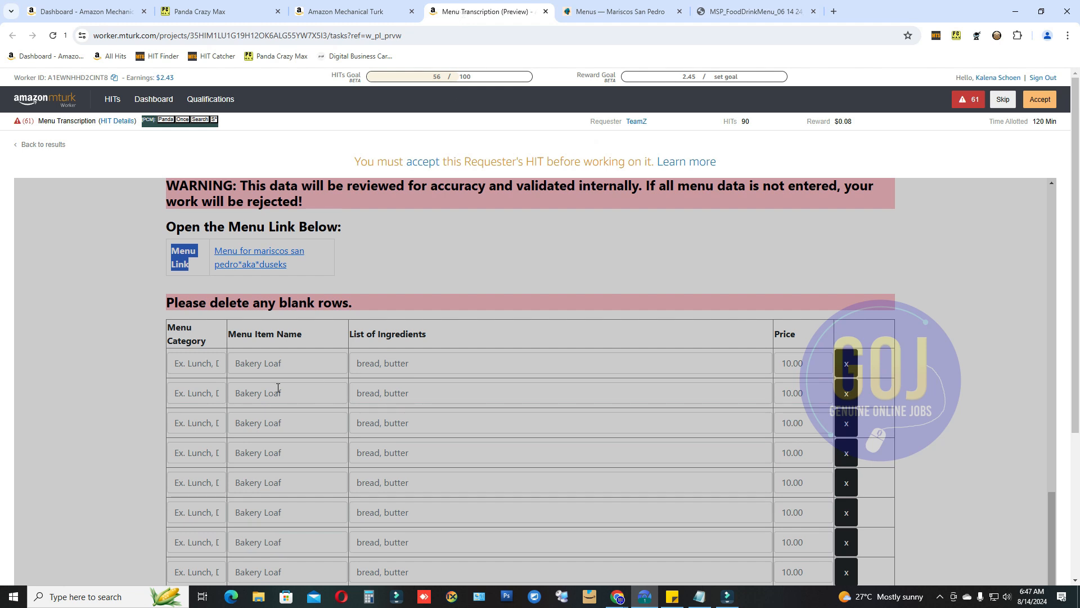
pyautogui.click(195, 364)
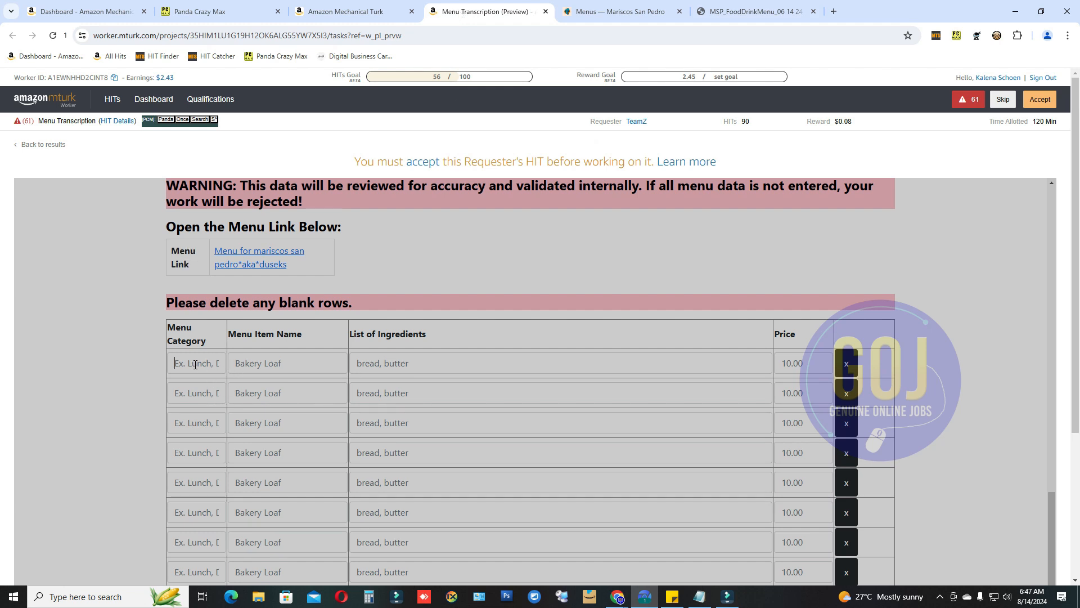
pyautogui.click(279, 364)
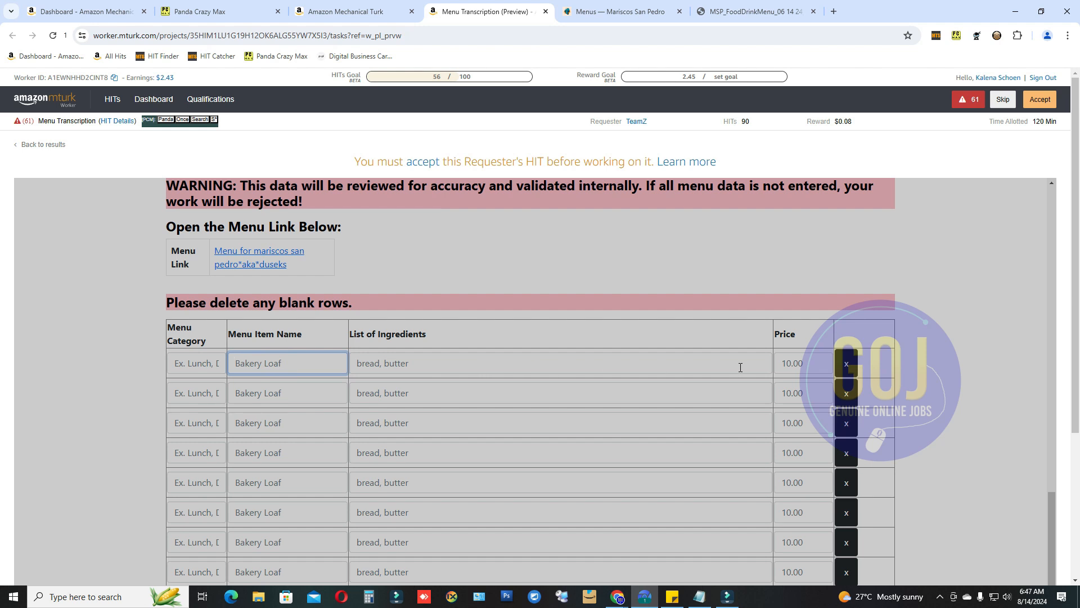
pyautogui.click(793, 367)
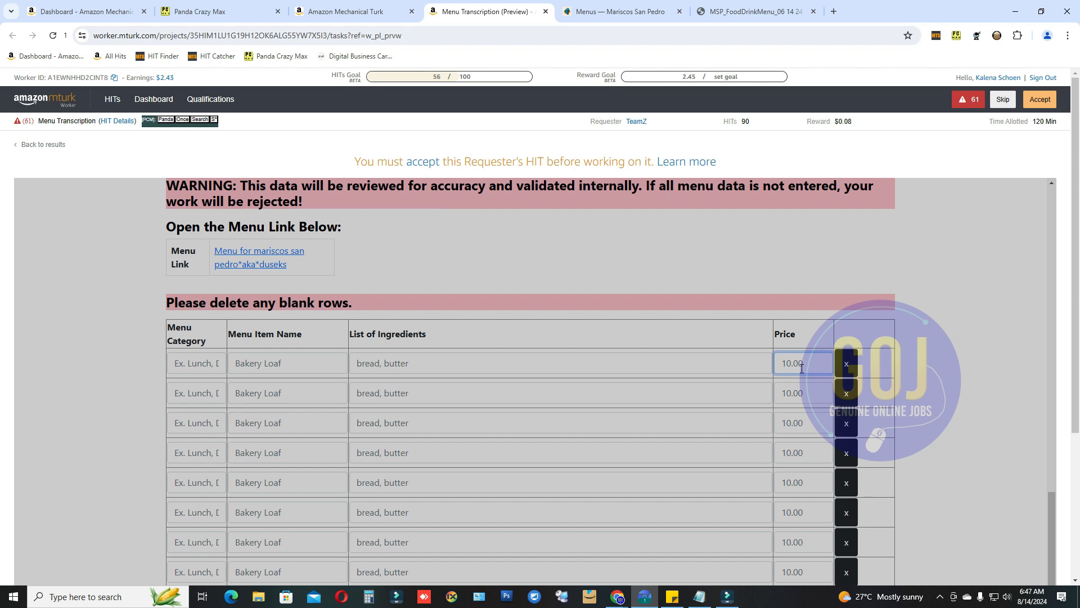
pyautogui.click(205, 365)
pyautogui.click(434, 366)
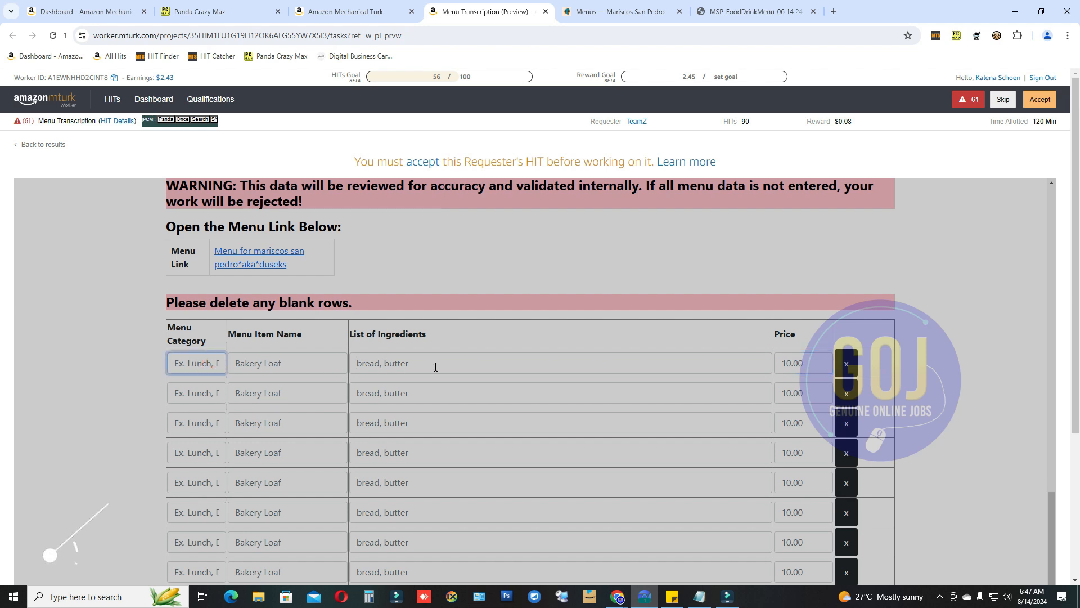
pyautogui.click(247, 365)
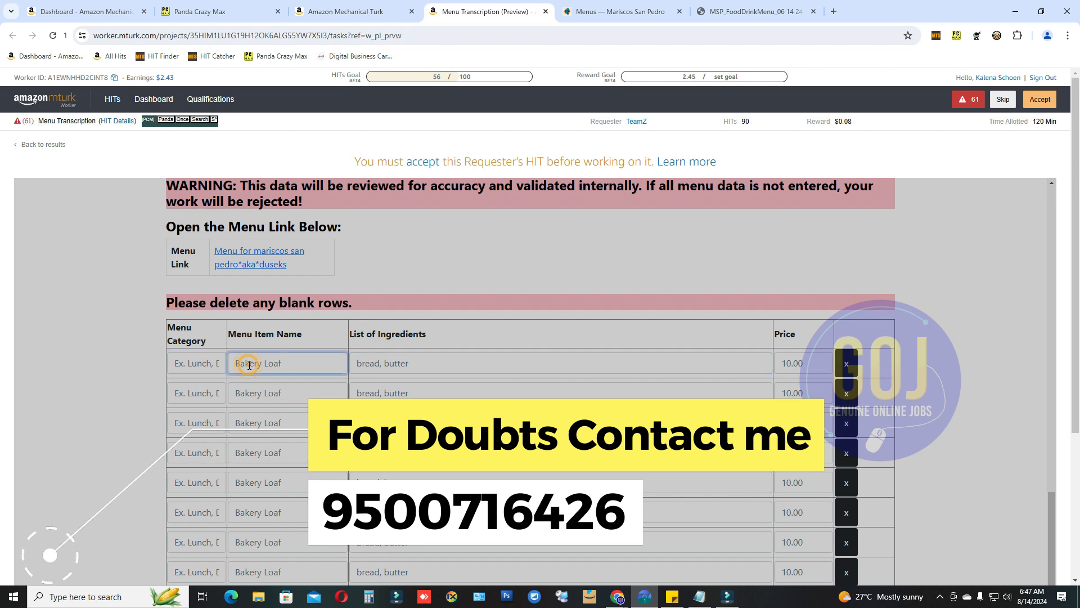
pyautogui.click(189, 366)
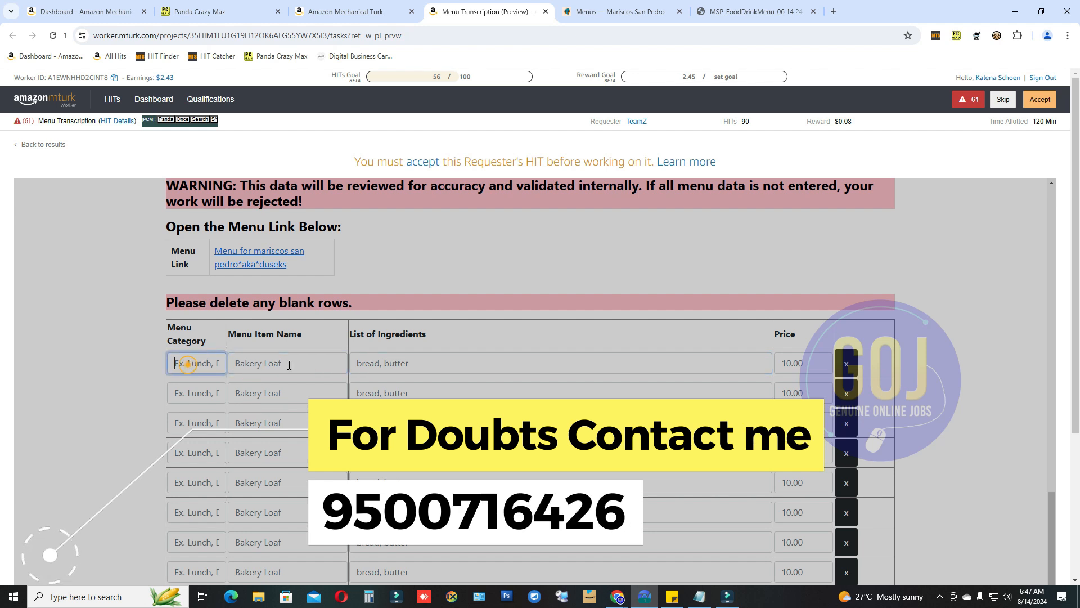
pyautogui.click(792, 364)
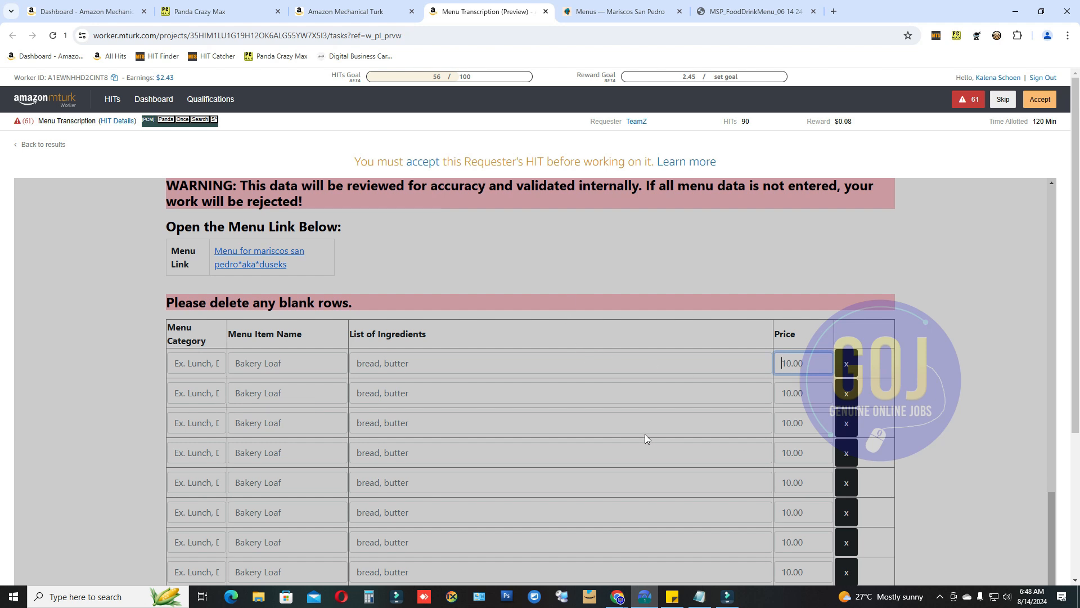
pyautogui.click(405, 366)
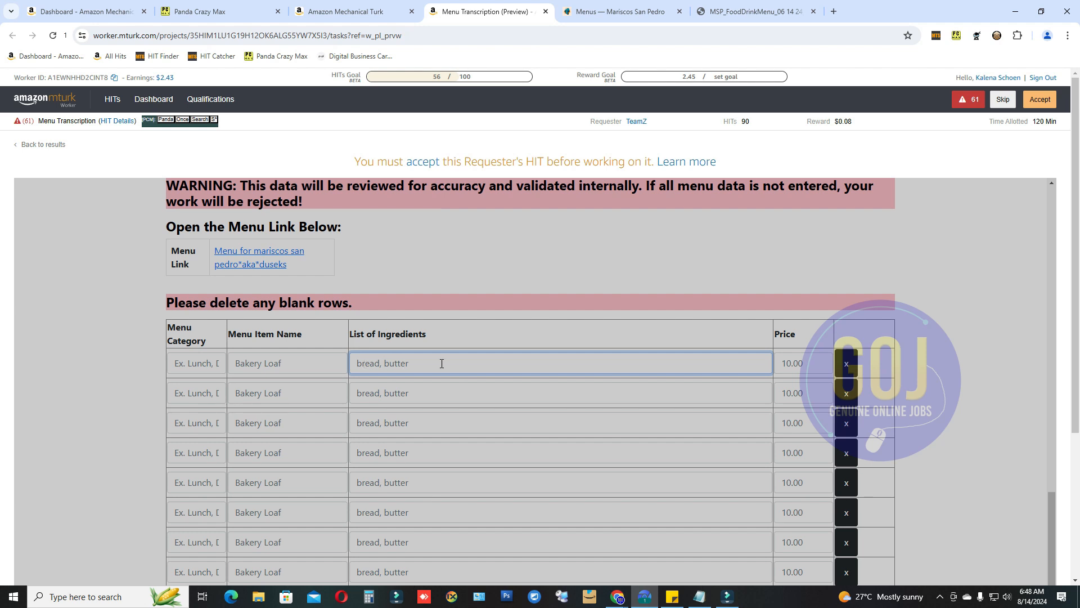
pyautogui.click(802, 362)
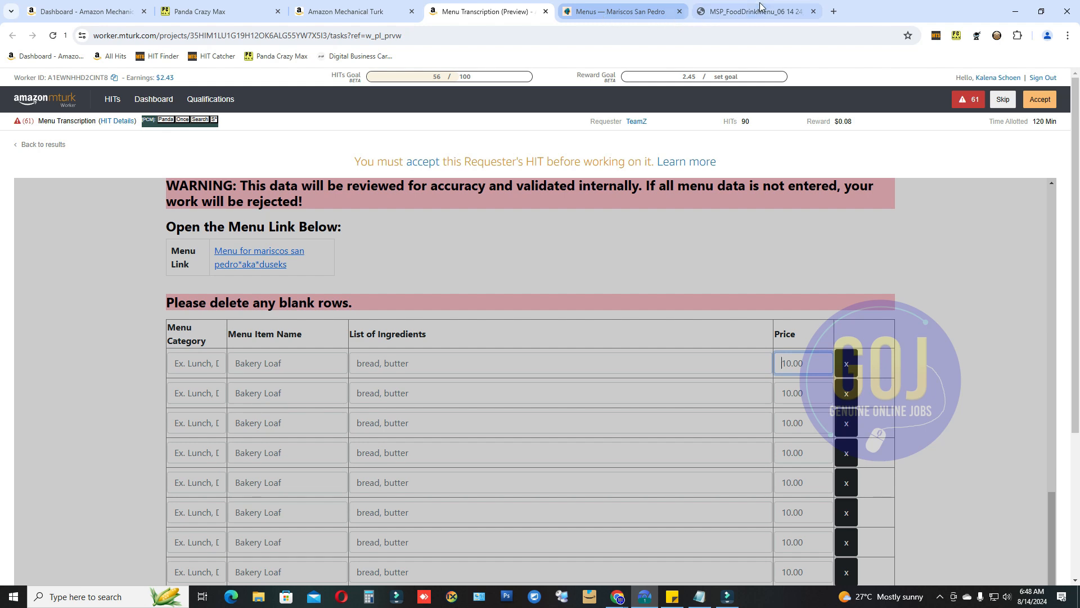
# Return to the food menu PDF and select the price of the Achiote Butter oysters.
pyautogui.click(725, 11)
pyautogui.doubleClick(558, 159)
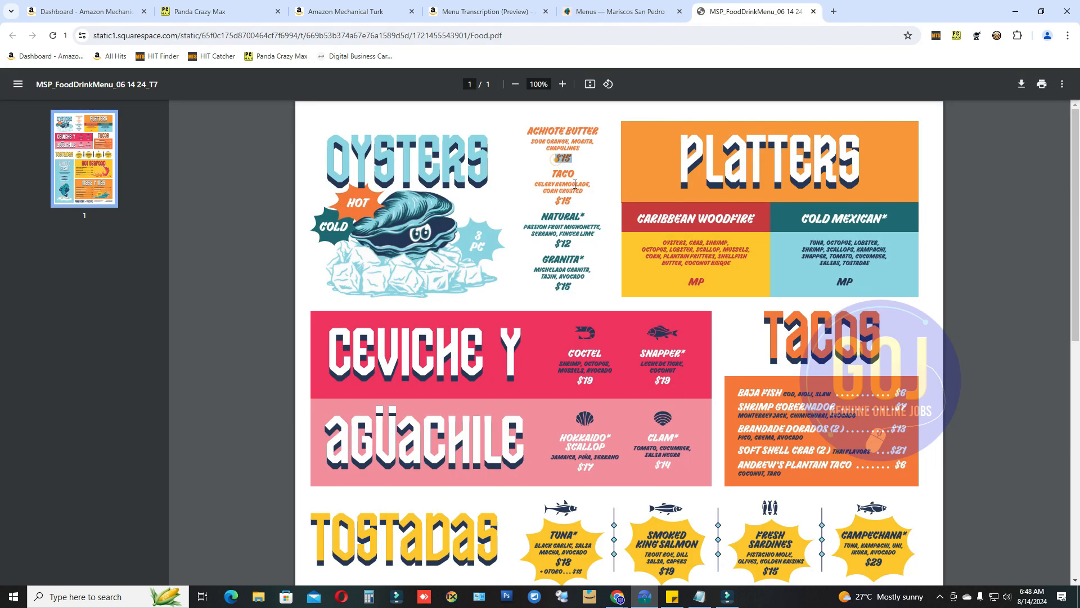
# Look through the food menu PDF, selecting the Hokkaido Scallop price and the name of the Tuna tostada.
pyautogui.scroll(-1, 885, 348)
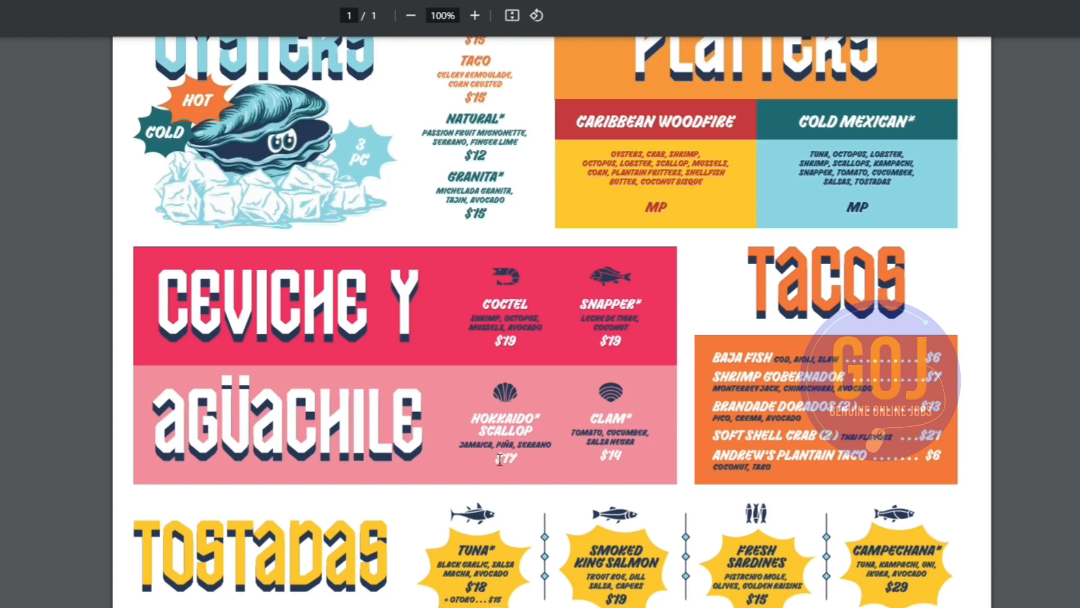
pyautogui.doubleClick(499, 460)
pyautogui.scroll(-1, 484, 467)
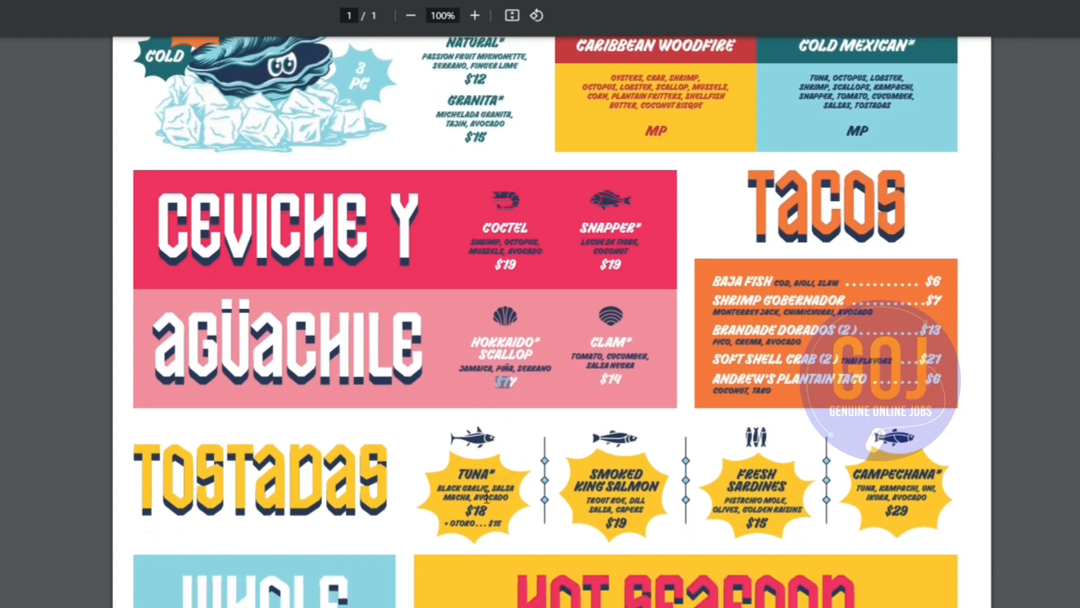
pyautogui.click(460, 472)
pyautogui.scroll(-7, 466, 506)
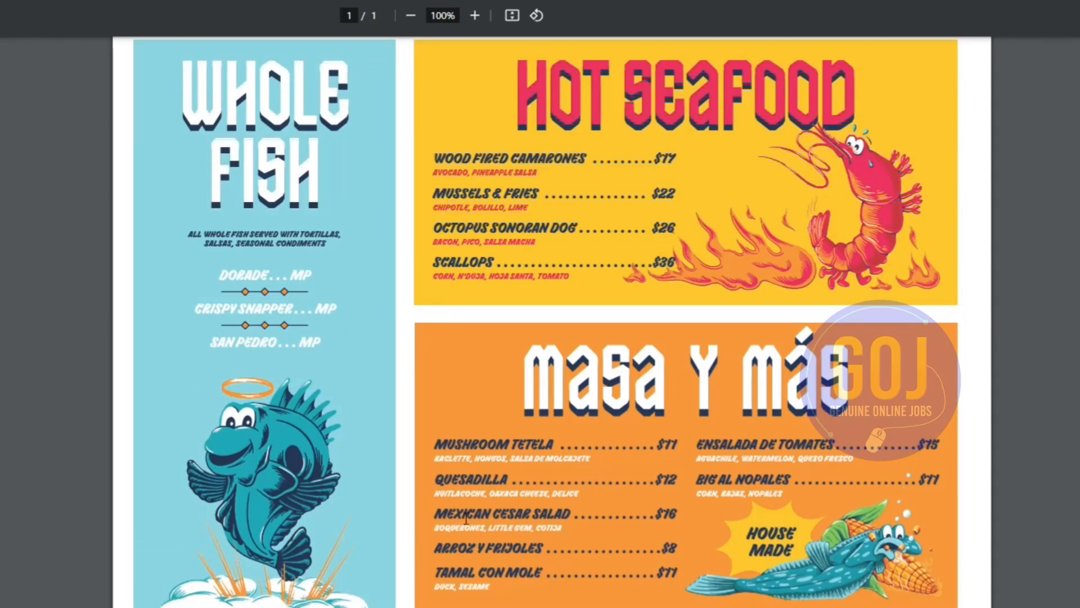
pyautogui.scroll(10, 548, 504)
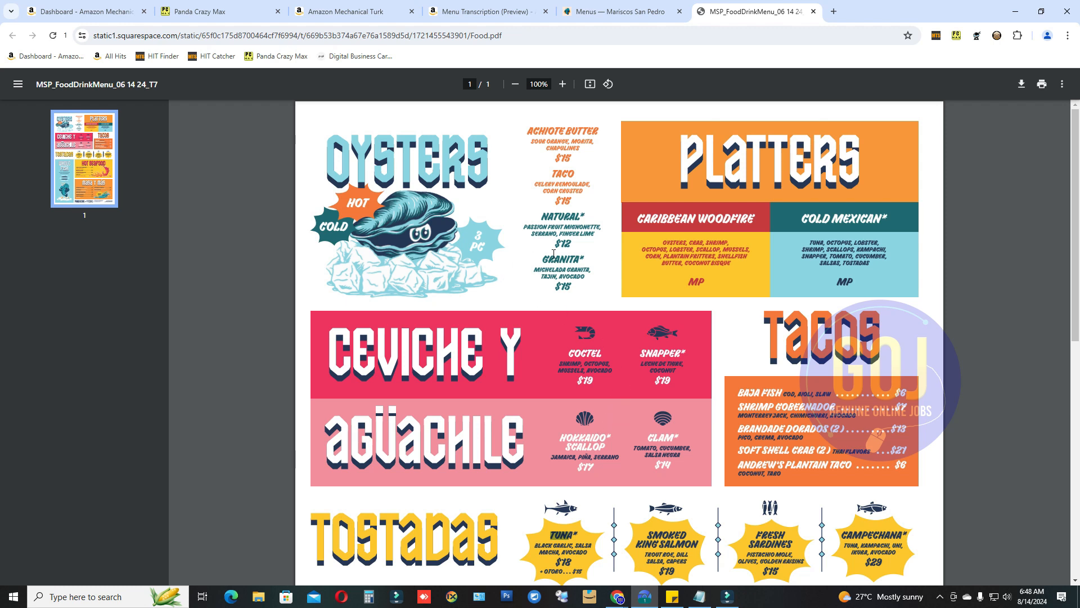
# Examine the lower sections of the food menu PDF and highlight the Wood Fired Camarones item under Hot Seafood.
pyautogui.scroll(-3, 554, 328)
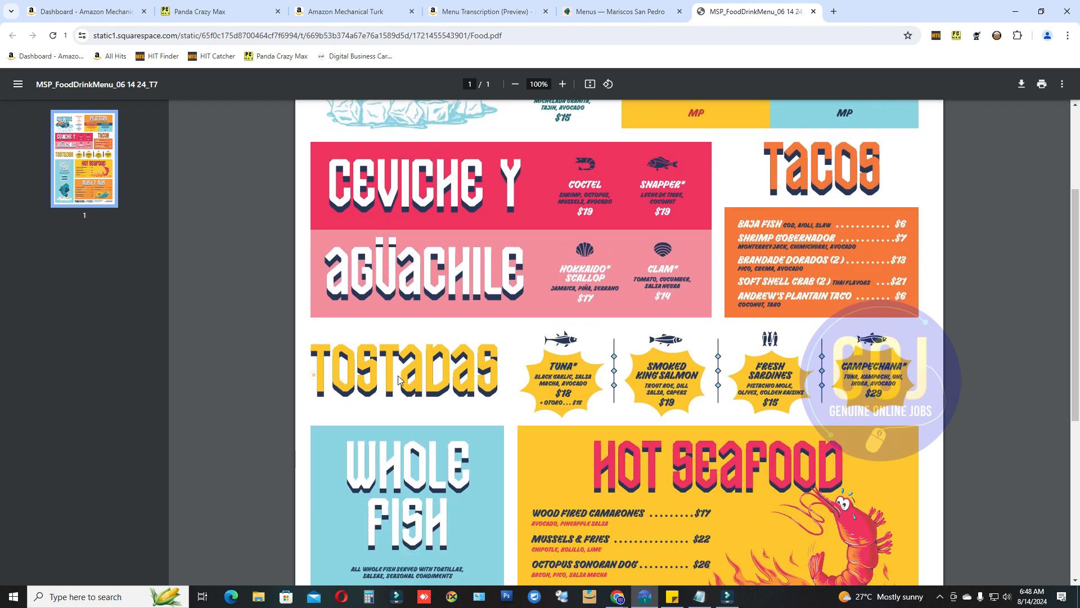
pyautogui.scroll(-2, 534, 396)
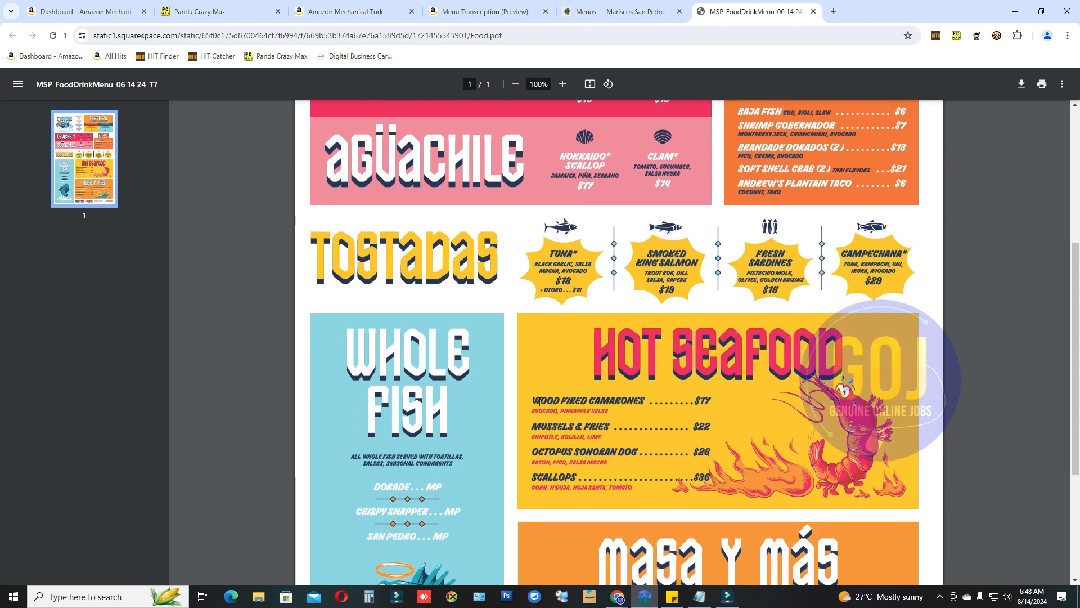
pyautogui.moveTo(574, 403); pyautogui.dragTo(646, 401)
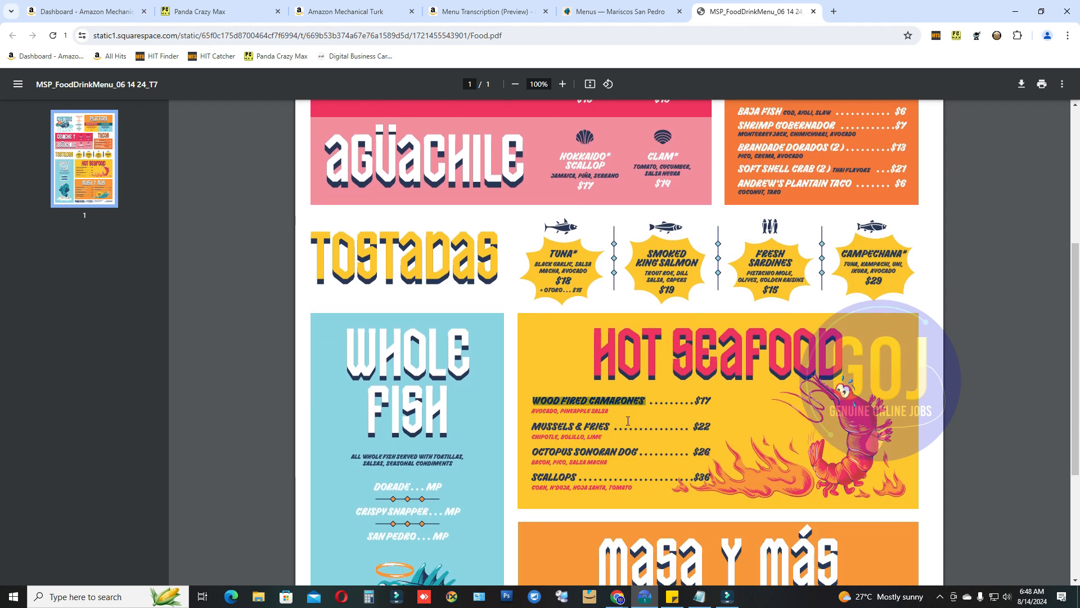
pyautogui.scroll(-1, 628, 420)
pyautogui.scroll(-2, 628, 420)
pyautogui.scroll(-2, 628, 420)
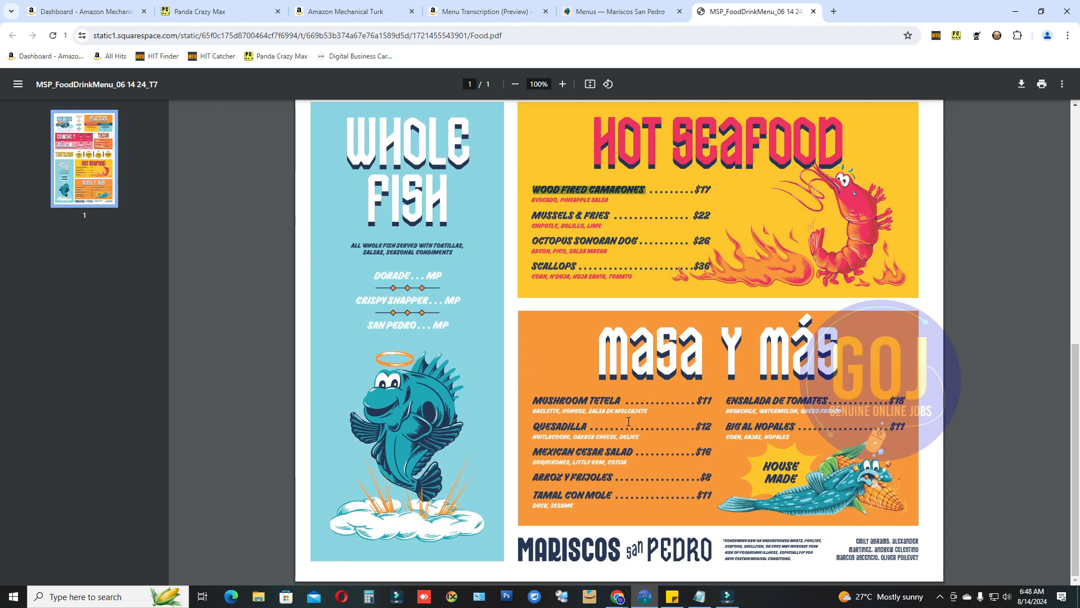
# Look over every section of the food menu PDF once more, from Oysters to Masa y Más.
pyautogui.scroll(5, 464, 418)
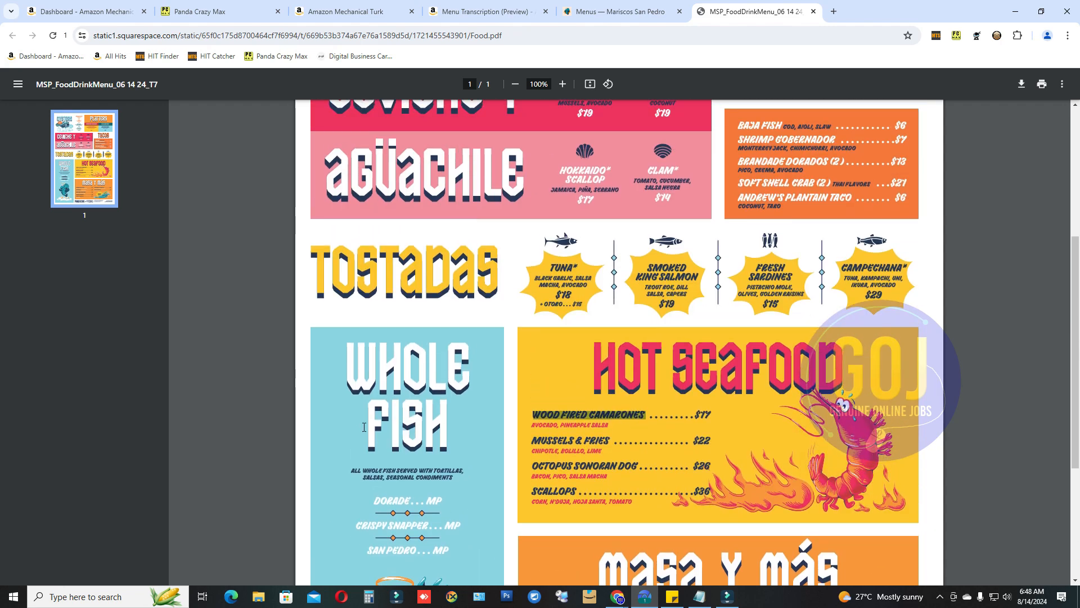
pyautogui.scroll(4, 508, 366)
pyautogui.scroll(1, 577, 387)
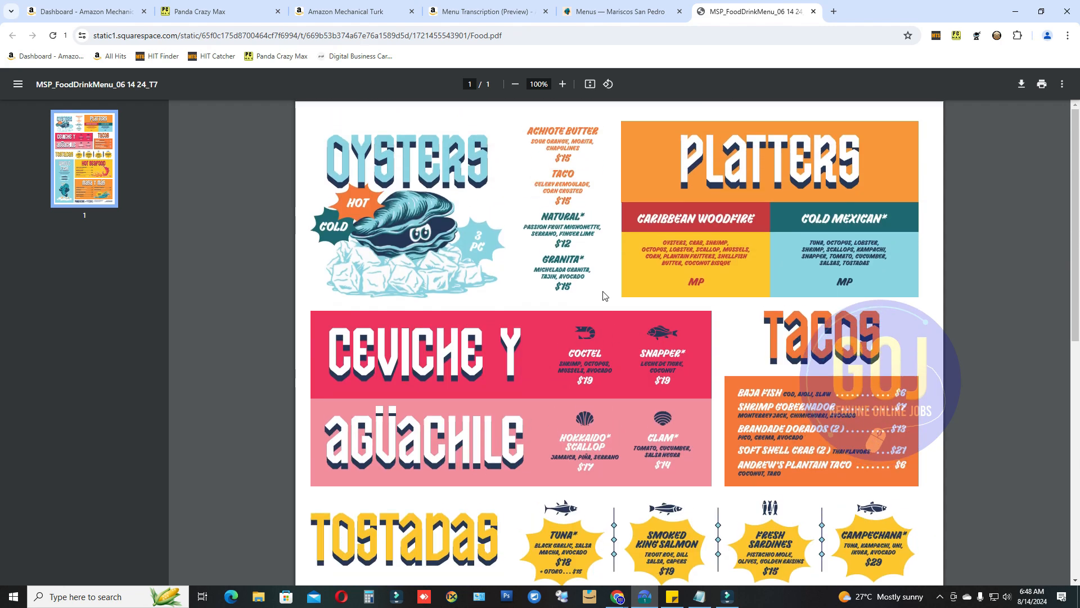
pyautogui.scroll(-2, 604, 298)
pyautogui.scroll(-2, 604, 326)
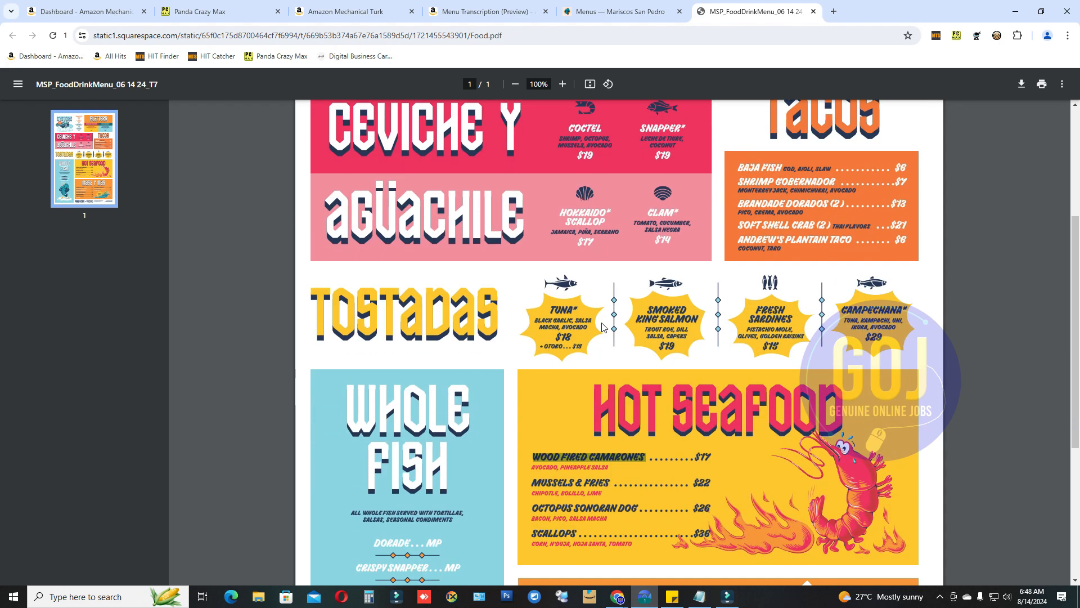
pyautogui.scroll(-5, 746, 349)
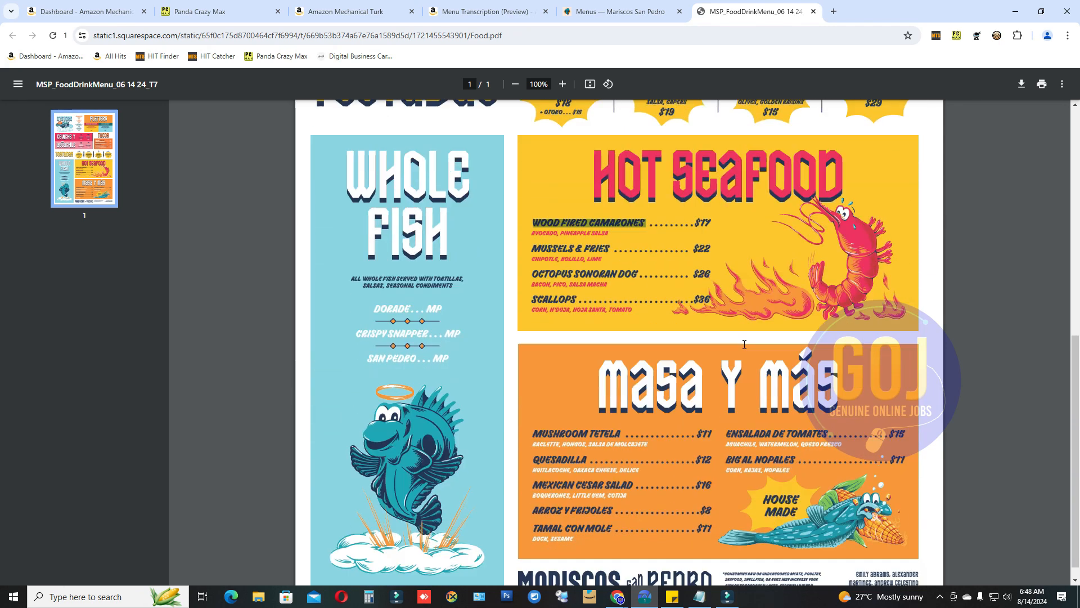
pyautogui.scroll(9, 734, 410)
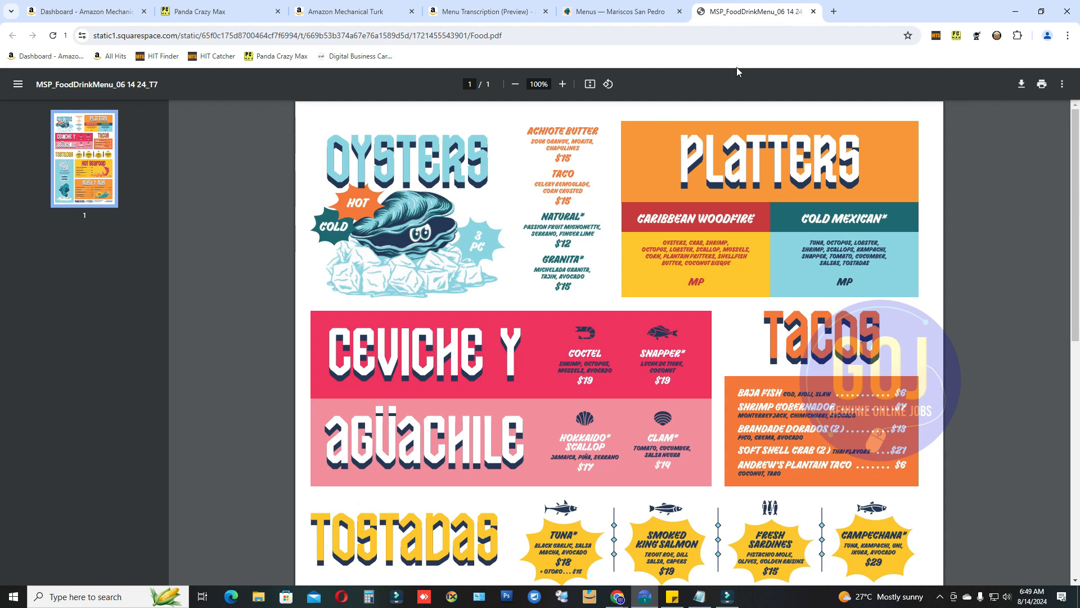
# Close the food menu PDF and look over the drink and dessert menus on the restaurant's Menus page.
pyautogui.click(814, 12)
pyautogui.scroll(-15, 675, 304)
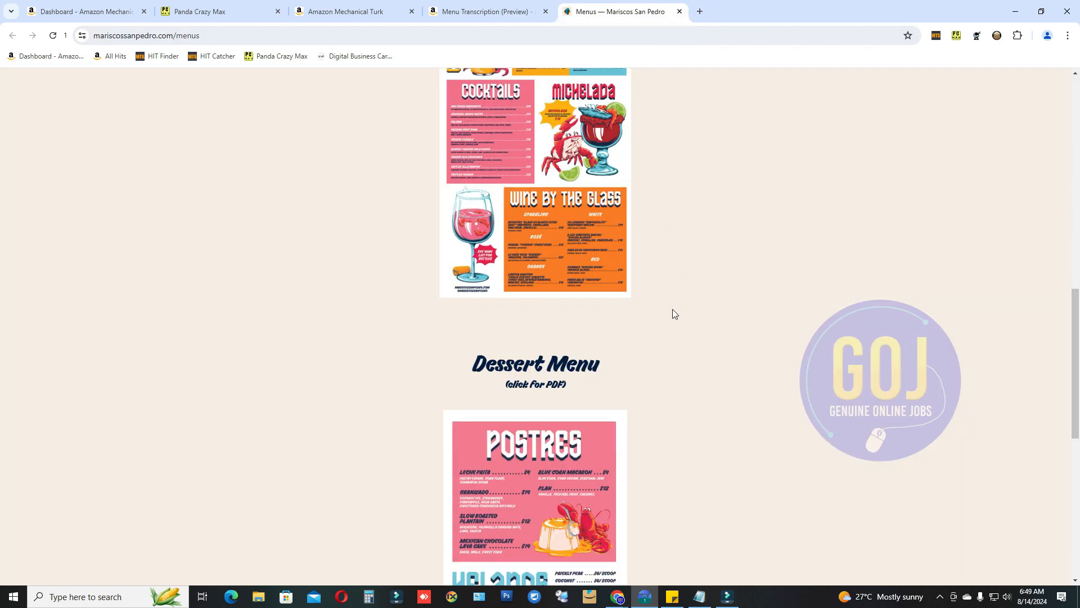
pyautogui.scroll(5, 671, 324)
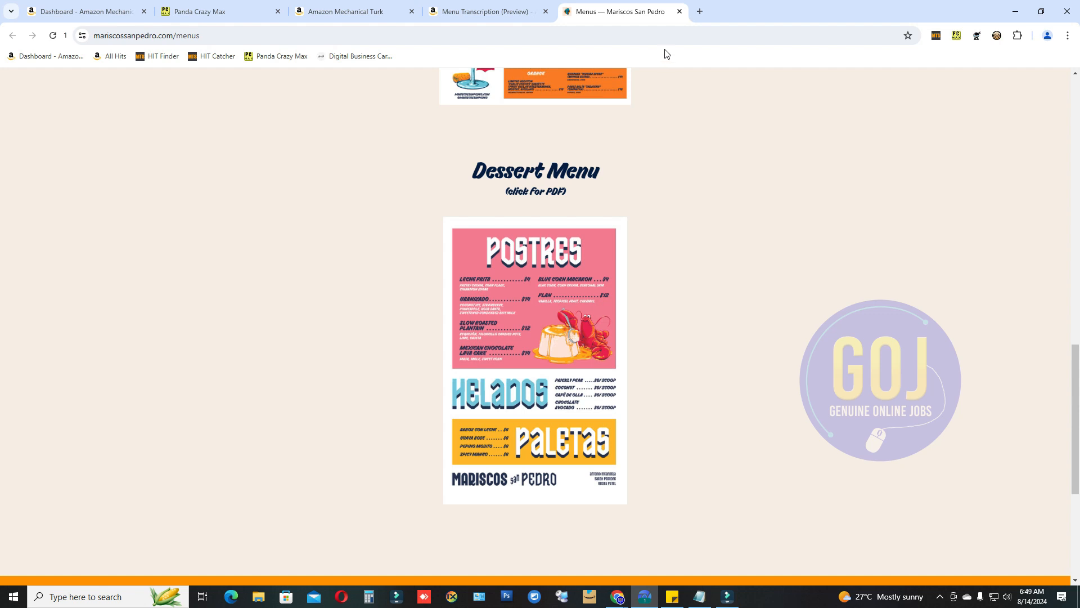
# Reload the Menu Transcription preview to get another restaurant and open the Milton Athletic Club menu link.
pyautogui.click(475, 11)
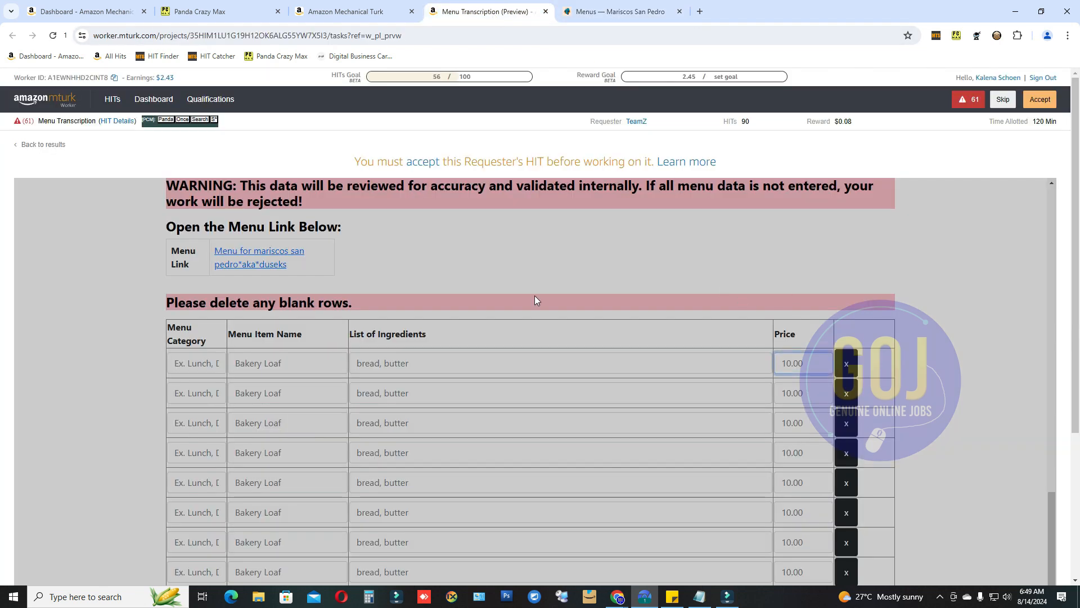
pyautogui.click(498, 258)
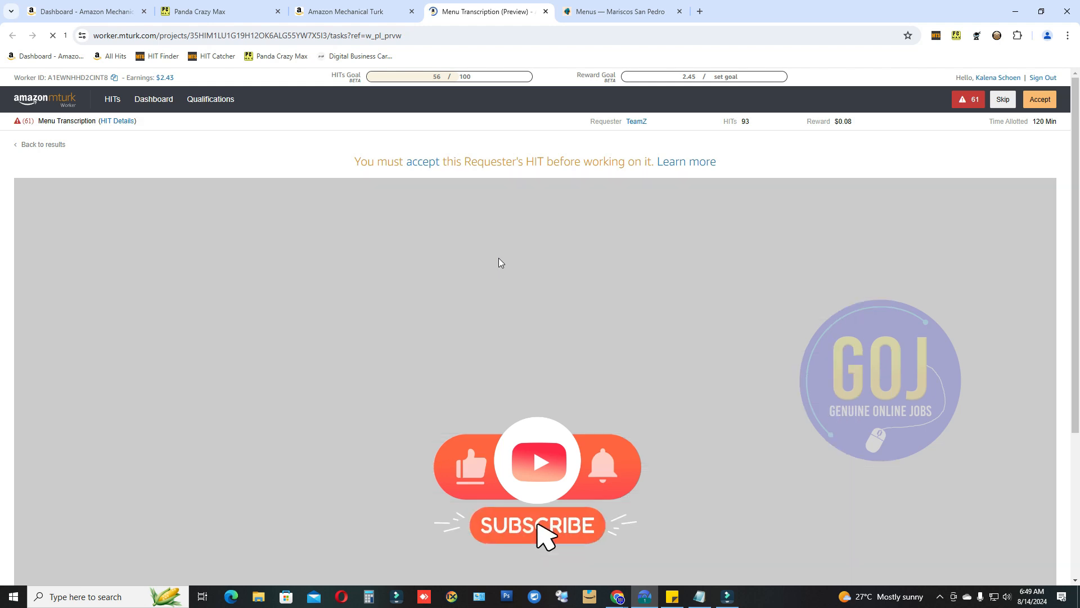
pyautogui.scroll(-3, 332, 360)
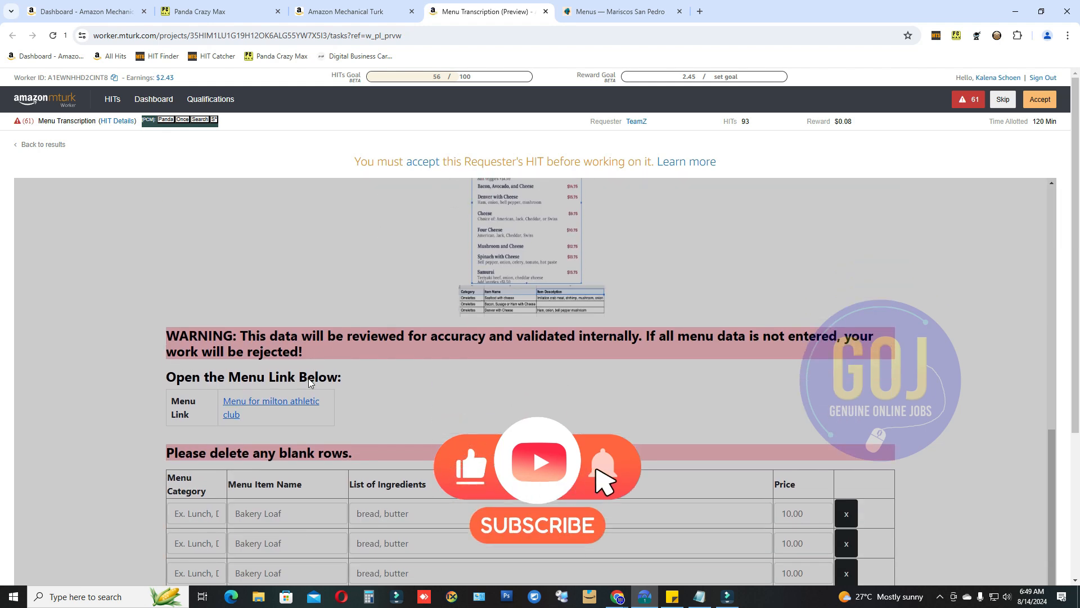
pyautogui.scroll(-2, 309, 383)
pyautogui.click(276, 311)
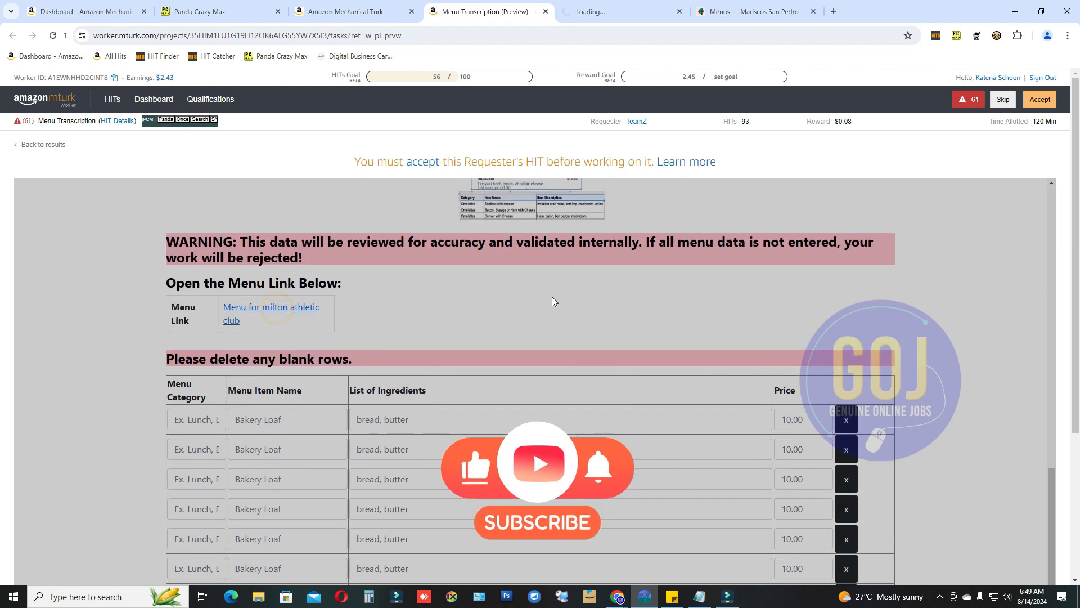
pyautogui.click(616, 12)
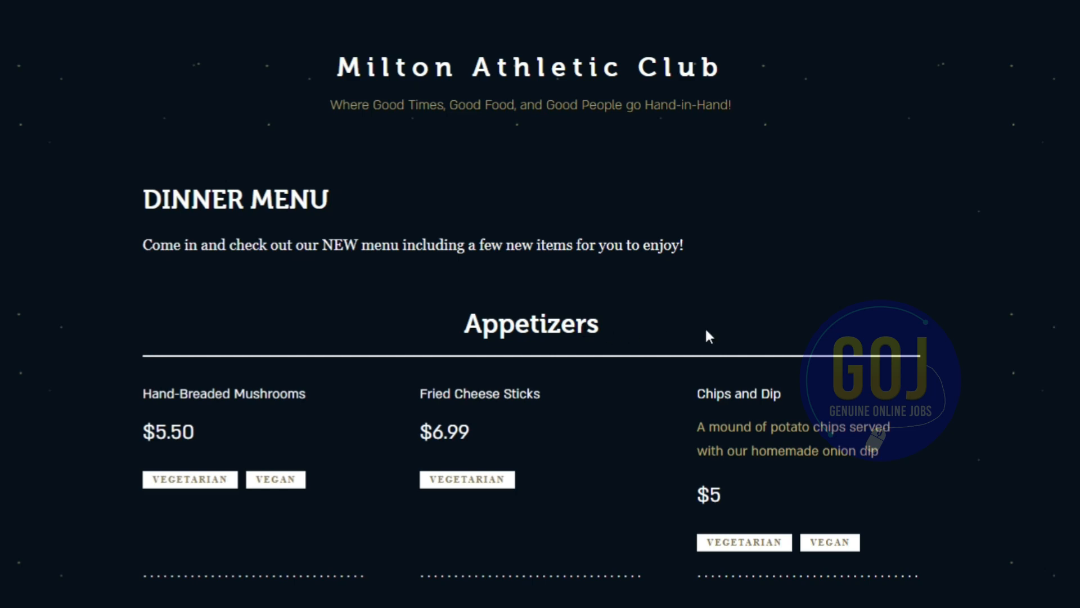
# Examine the Milton Athletic Club dinner menu from Appetizers to the burgers and sandwiches, highlighting the Hotdog item.
pyautogui.scroll(-10, 705, 330)
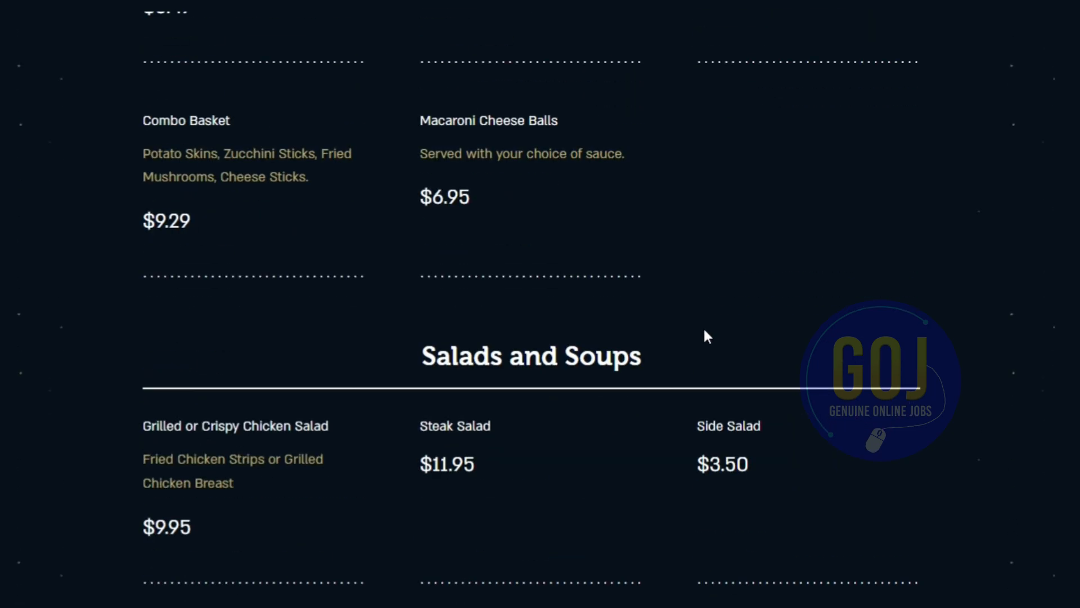
pyautogui.scroll(-12, 666, 356)
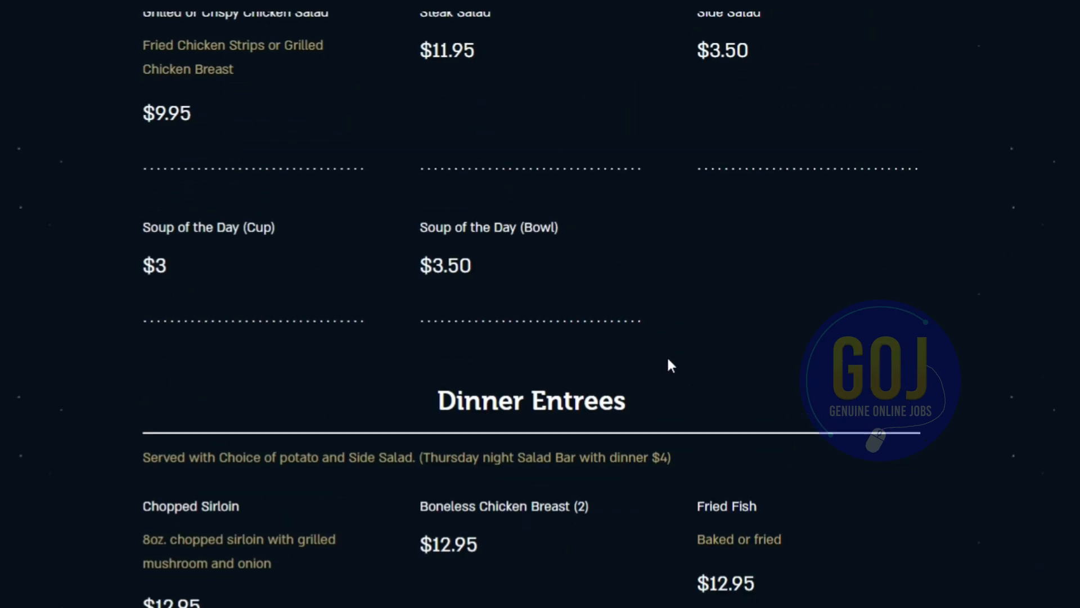
pyautogui.scroll(-5, 653, 351)
pyautogui.scroll(-5, 537, 407)
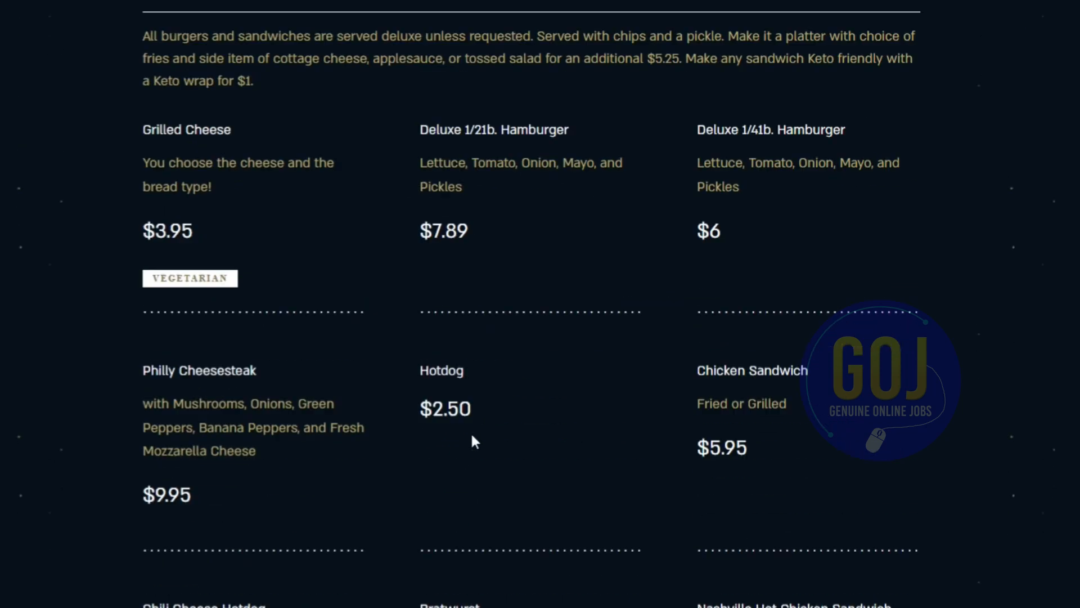
pyautogui.moveTo(422, 370); pyautogui.dragTo(473, 371)
pyautogui.scroll(6, 495, 412)
pyautogui.scroll(20, 495, 412)
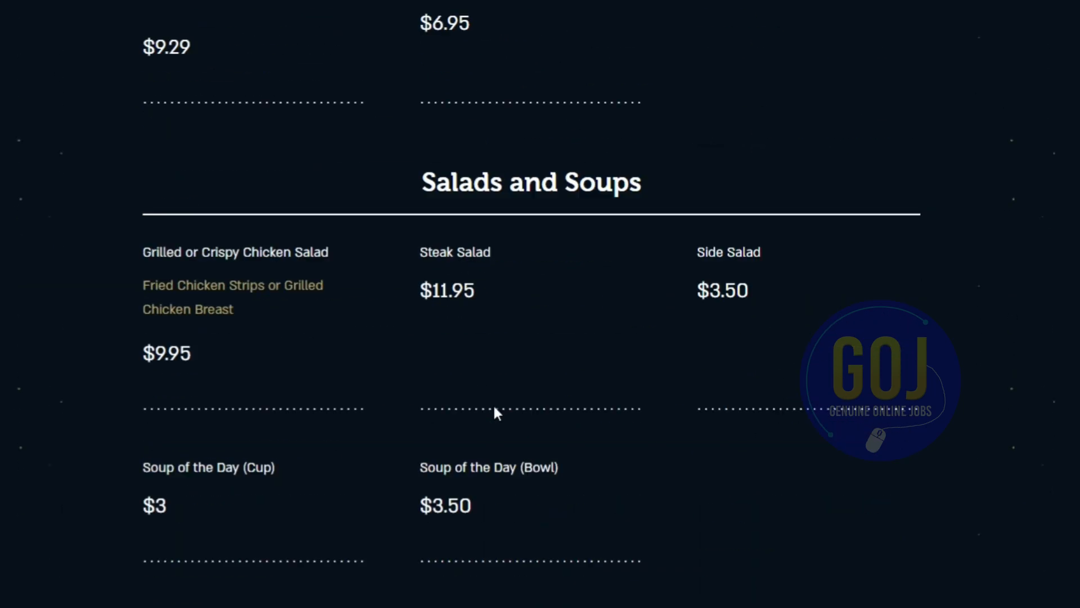
# Highlight Boneless Chicken Breast under Dinner Entrees and look through the remaining menu categories down to Sides.
pyautogui.scroll(-11, 494, 412)
pyautogui.scroll(-5, 494, 412)
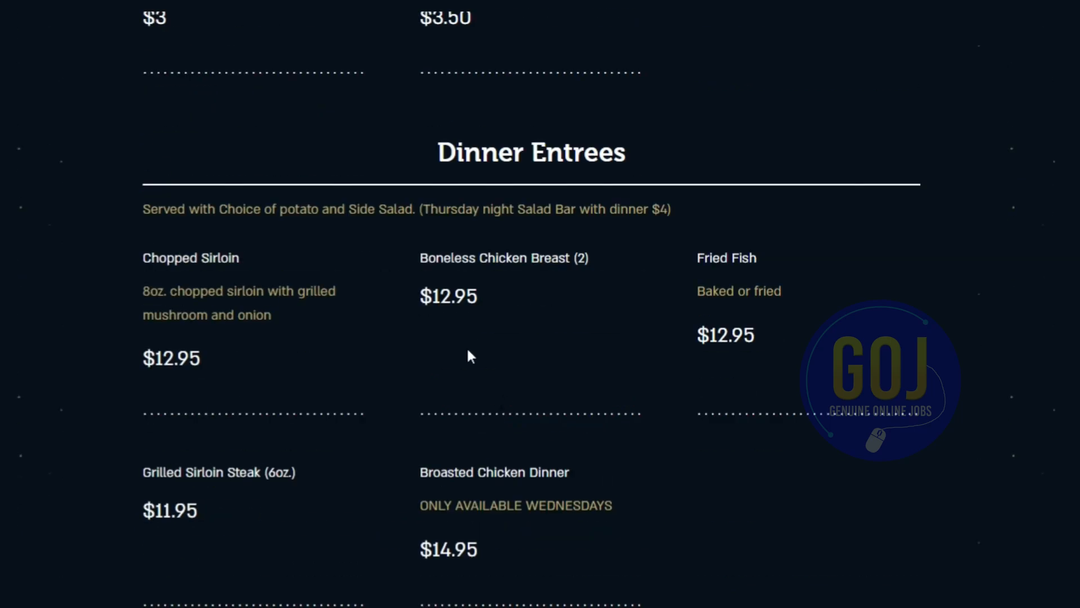
pyautogui.moveTo(419, 257); pyautogui.dragTo(523, 259)
pyautogui.scroll(-20, 548, 321)
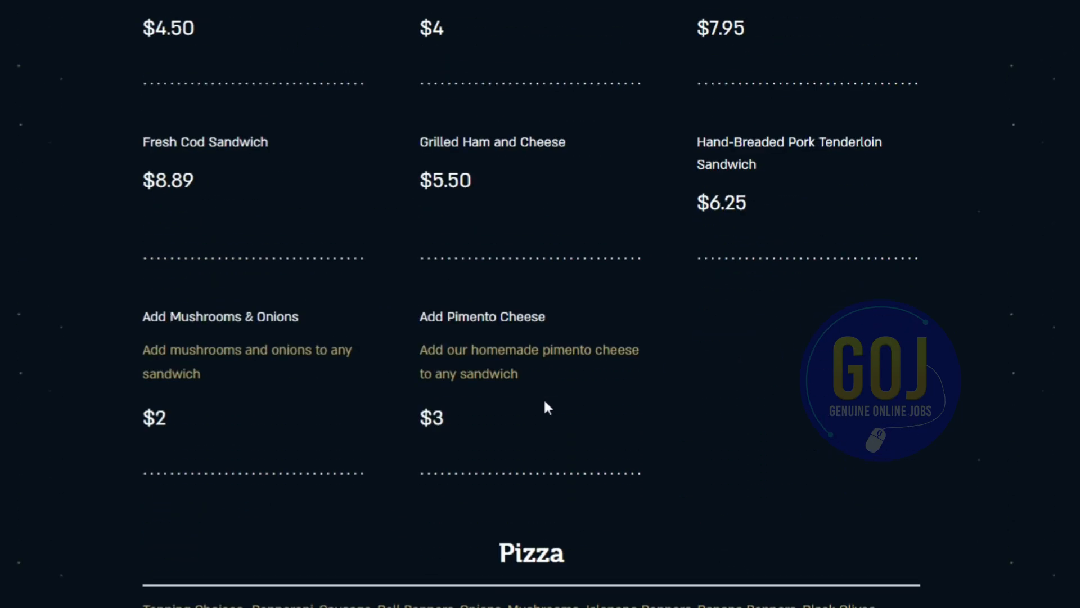
pyautogui.scroll(-10, 544, 397)
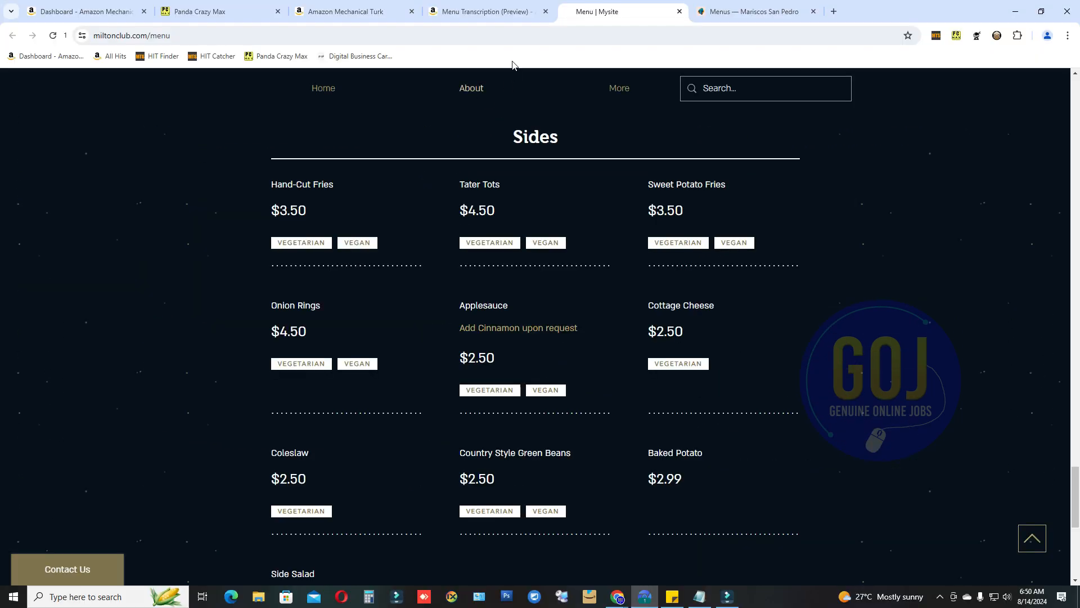
# Accept the Menu Transcription HIT and review its instructions and examples down to the entry table.
pyautogui.click(487, 13)
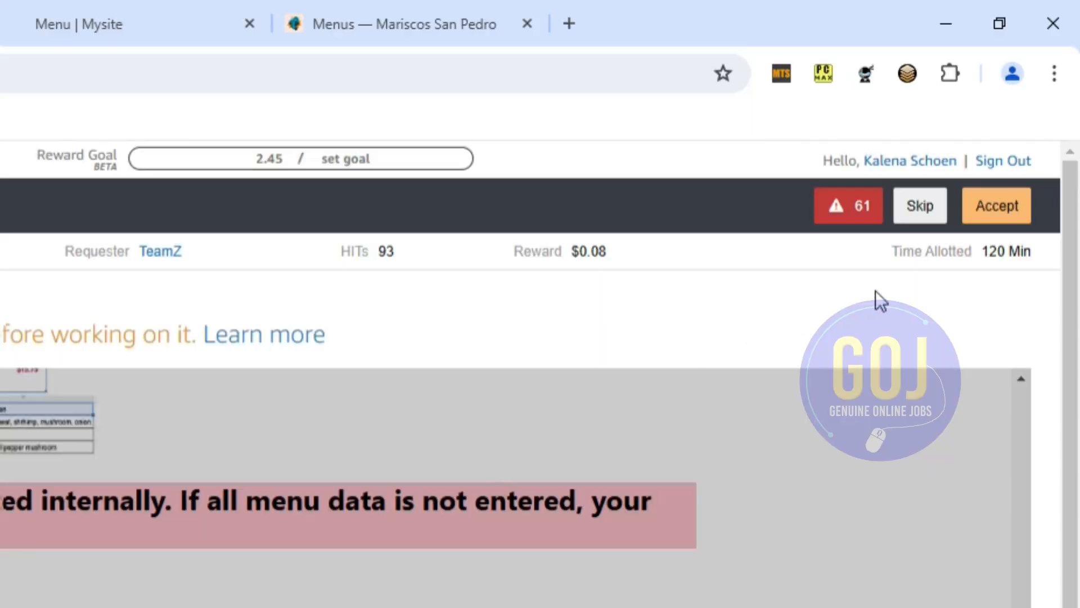
pyautogui.click(1039, 99)
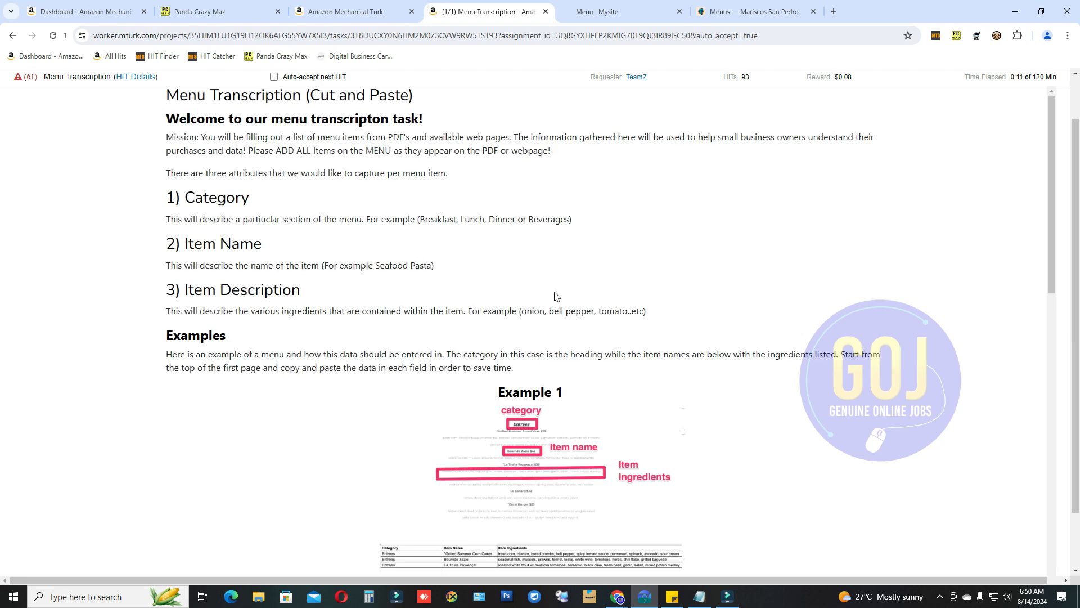
pyautogui.scroll(-5, 555, 297)
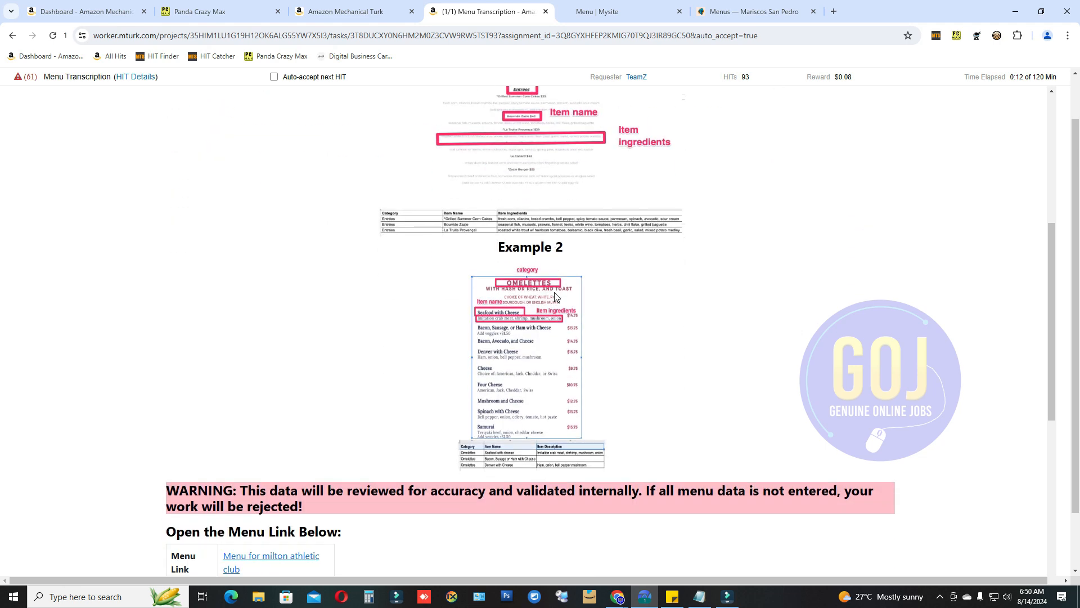
pyautogui.scroll(-6, 555, 292)
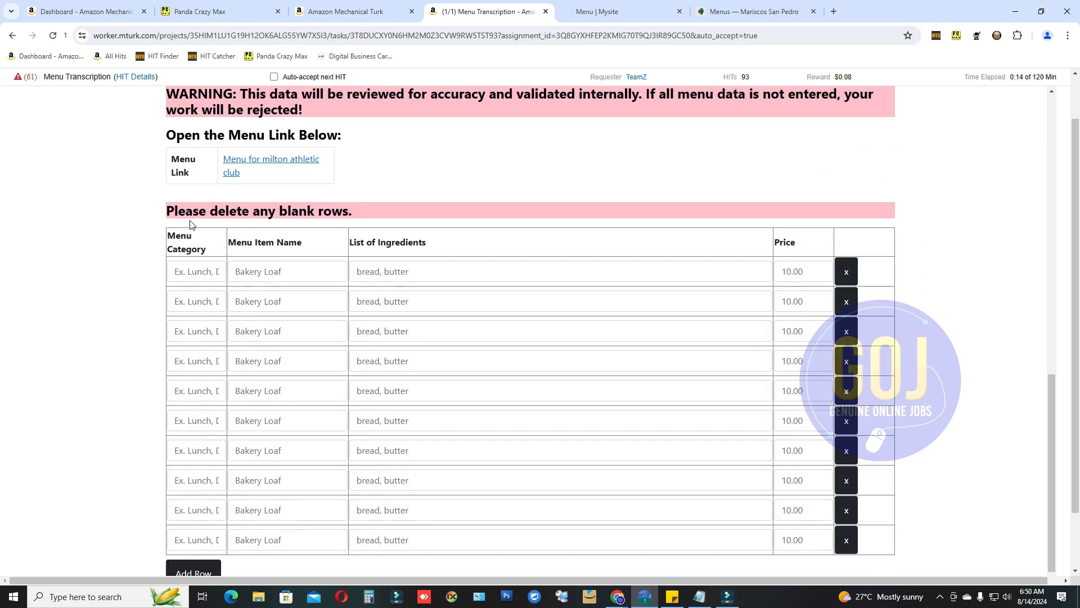
pyautogui.scroll(-1, 232, 231)
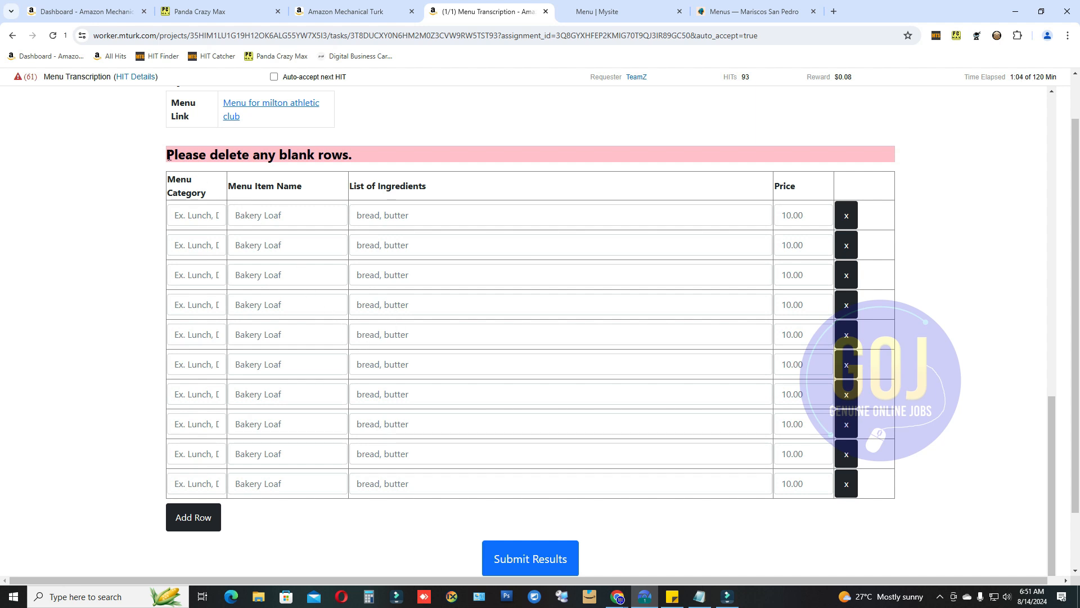
# Highlight the task's note about deleting blank rows above the entry table, and clear the highlight.
pyautogui.moveTo(168, 157); pyautogui.dragTo(353, 165)
pyautogui.click(391, 156)
pyautogui.scroll(2, 411, 310)
# Switch to the Milton Athletic Club menu page and look over its categories between Sides and Appetizers, clearing the highlight on Boneless Chicken Breast.
pyautogui.click(626, 13)
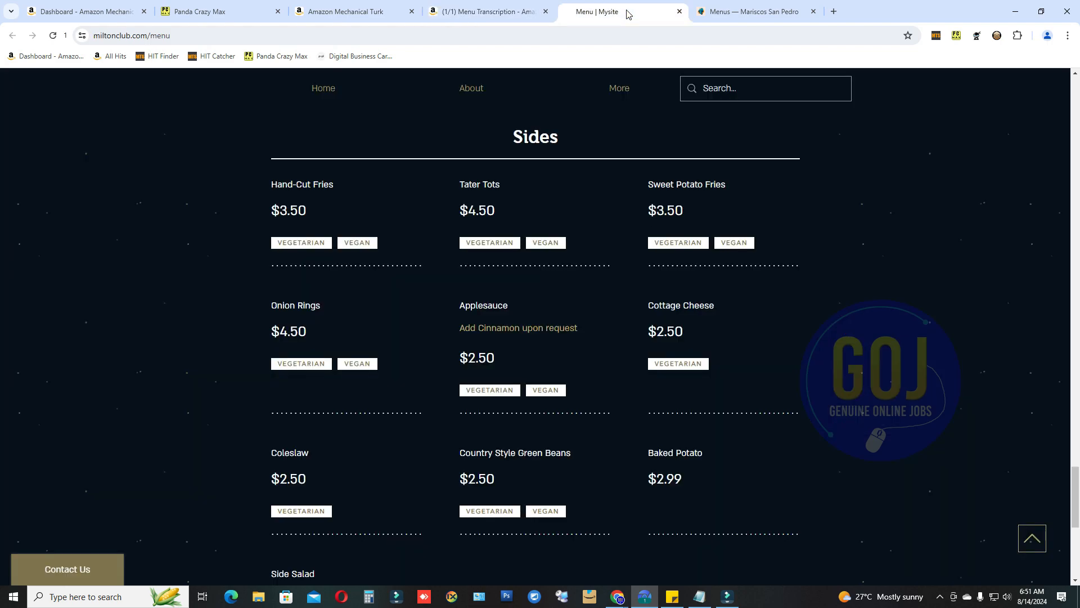
pyautogui.scroll(20, 559, 276)
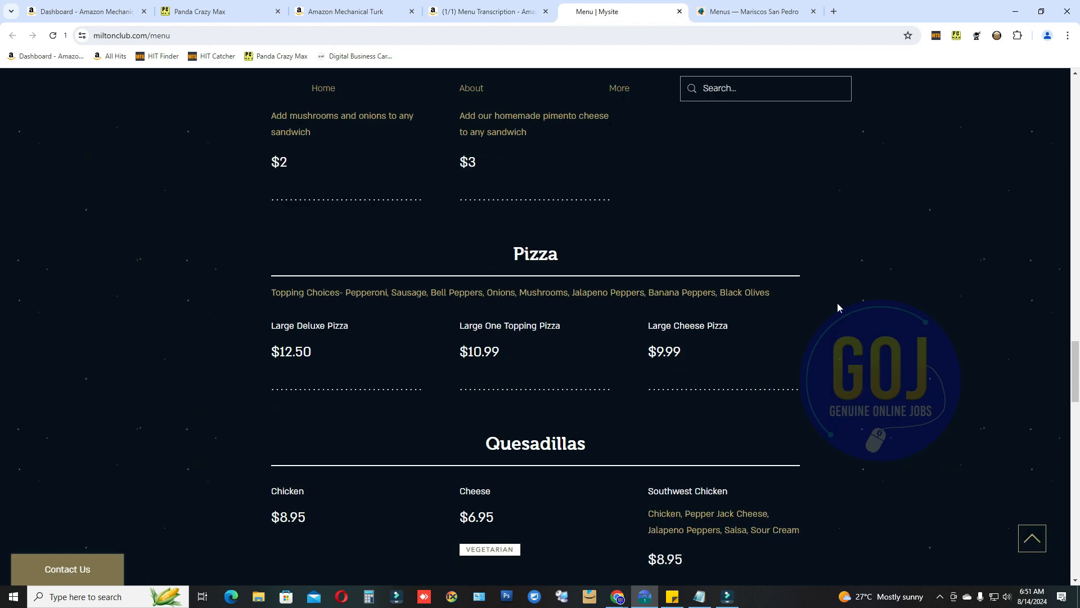
pyautogui.scroll(15, 837, 307)
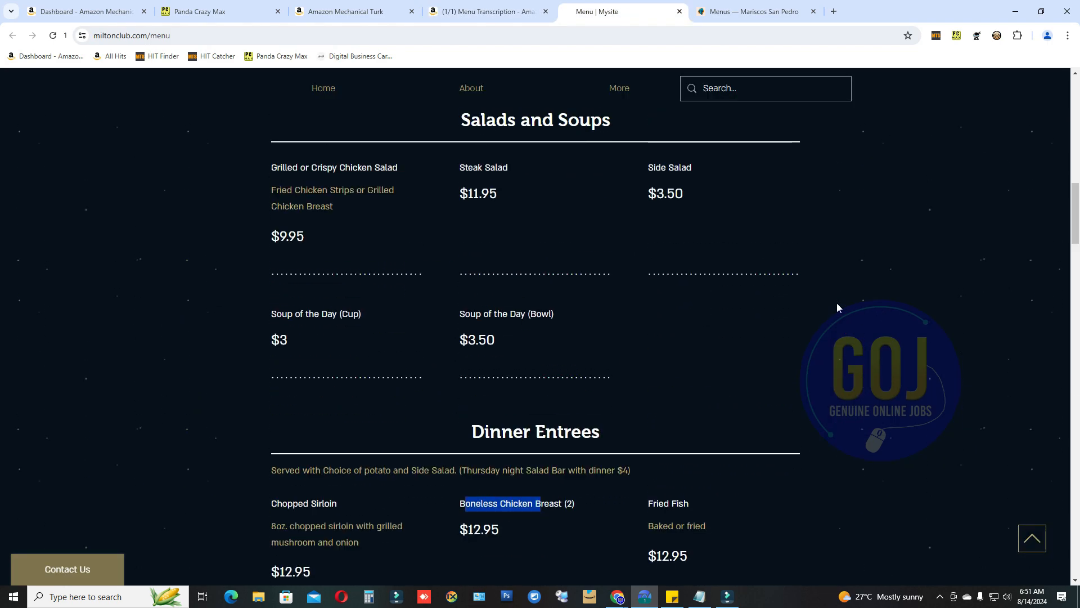
pyautogui.click(815, 327)
pyautogui.scroll(17, 816, 329)
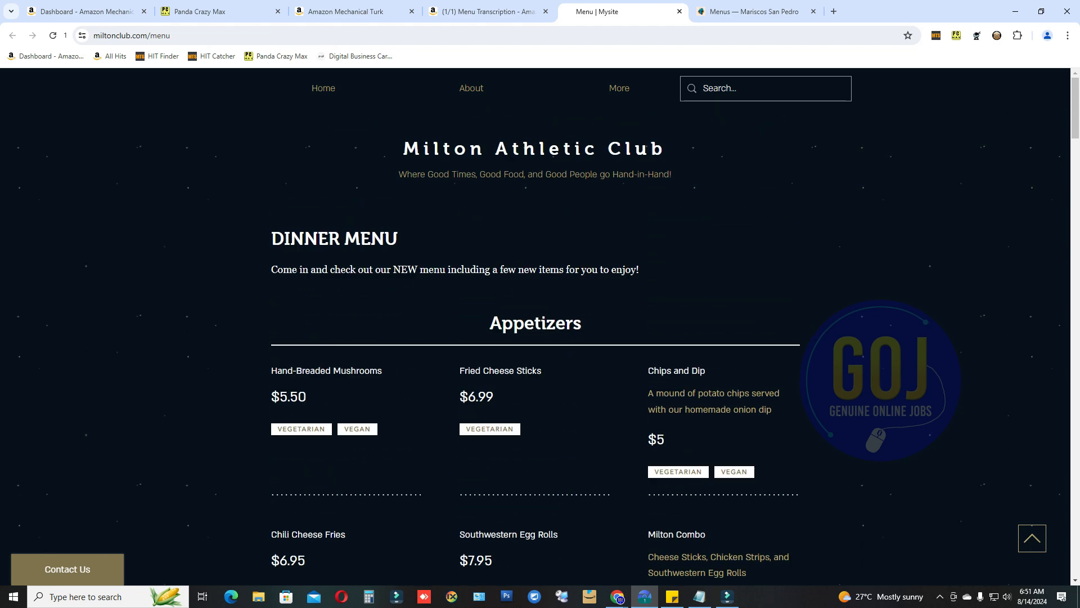
pyautogui.scroll(-3, 577, 368)
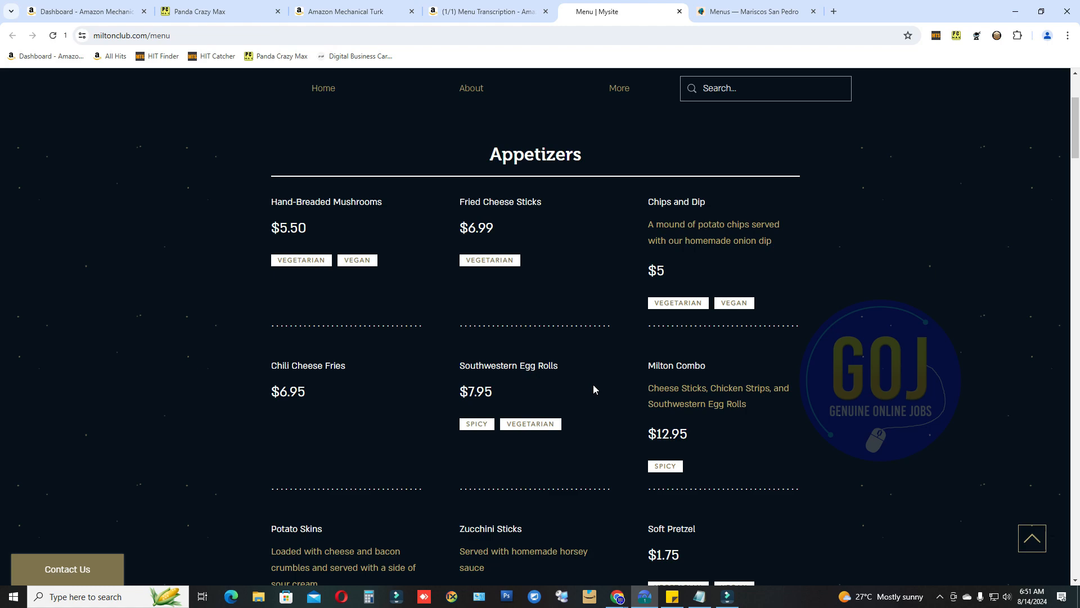
pyautogui.scroll(-9, 593, 384)
pyautogui.scroll(-20, 593, 388)
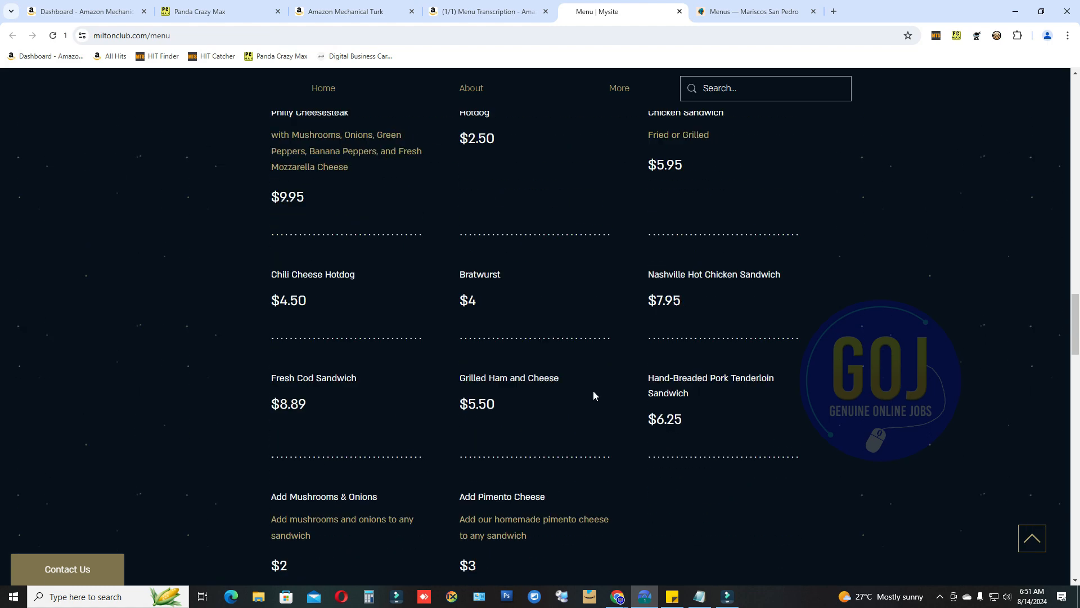
pyautogui.scroll(12, 596, 409)
pyautogui.scroll(15, 596, 404)
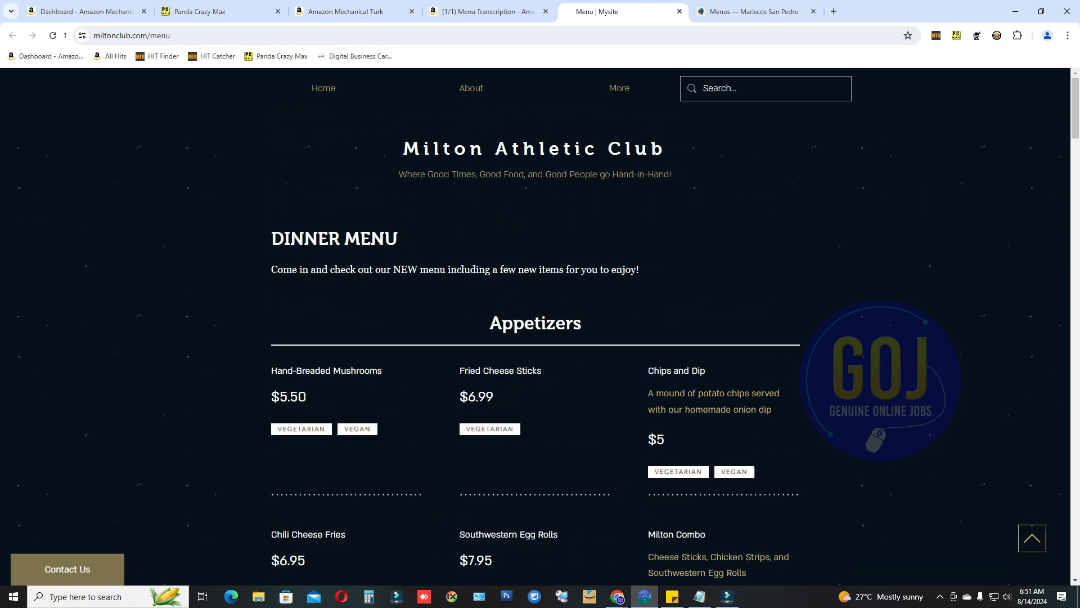
# Move the Milton Athletic Club menu into its own window and arrange it side by side with the Menu Transcription entry table.
pyautogui.middleClick(599, 17)
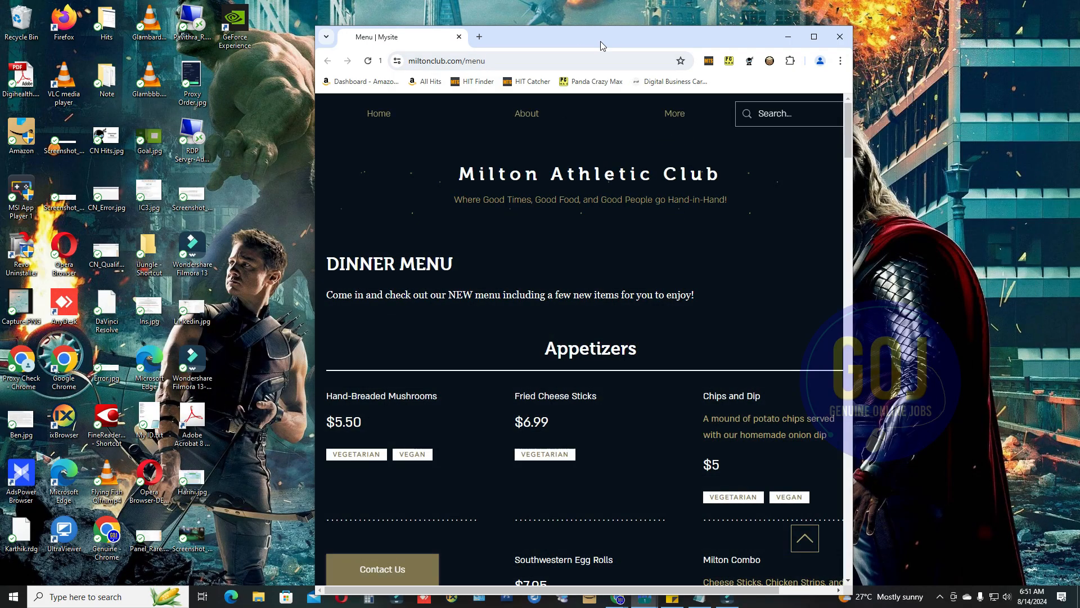
pyautogui.moveTo(600, 42); pyautogui.dragTo(827, 18)
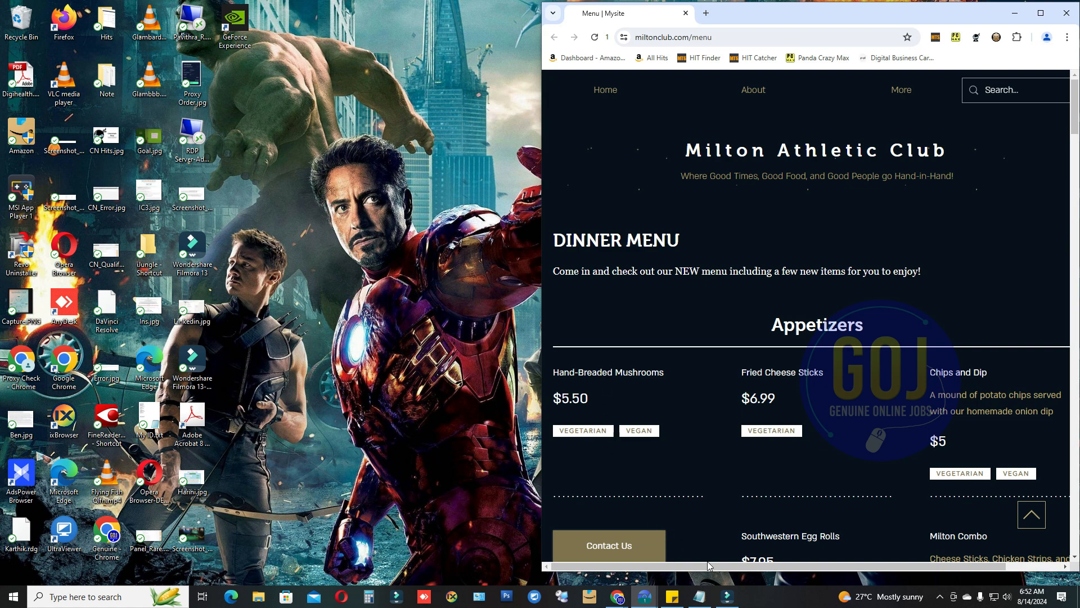
pyautogui.moveTo(716, 571); pyautogui.dragTo(712, 581)
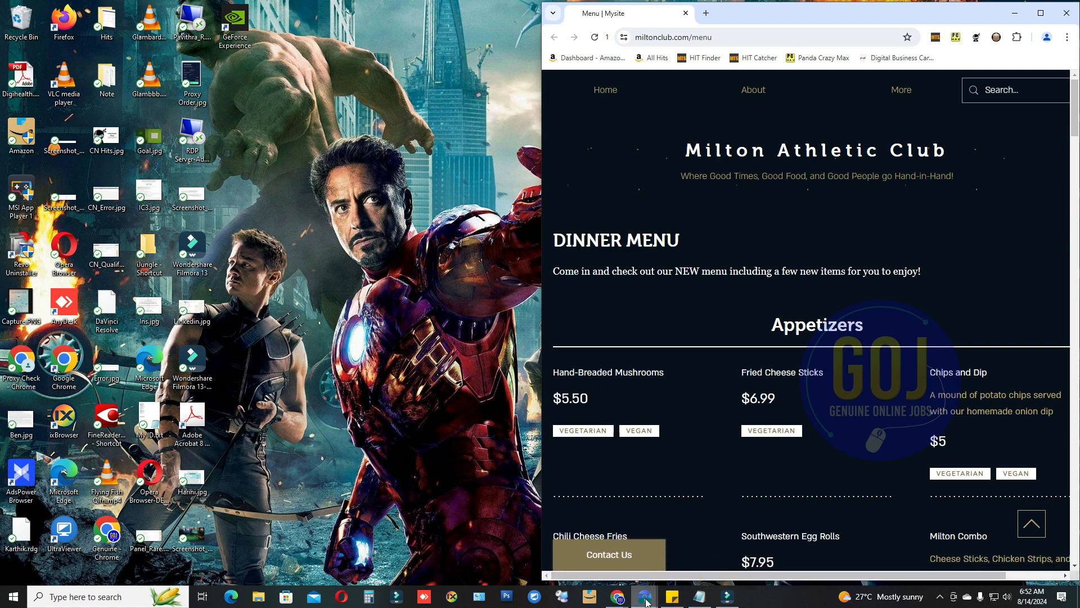
pyautogui.moveTo(647, 602)
pyautogui.click(630, 562)
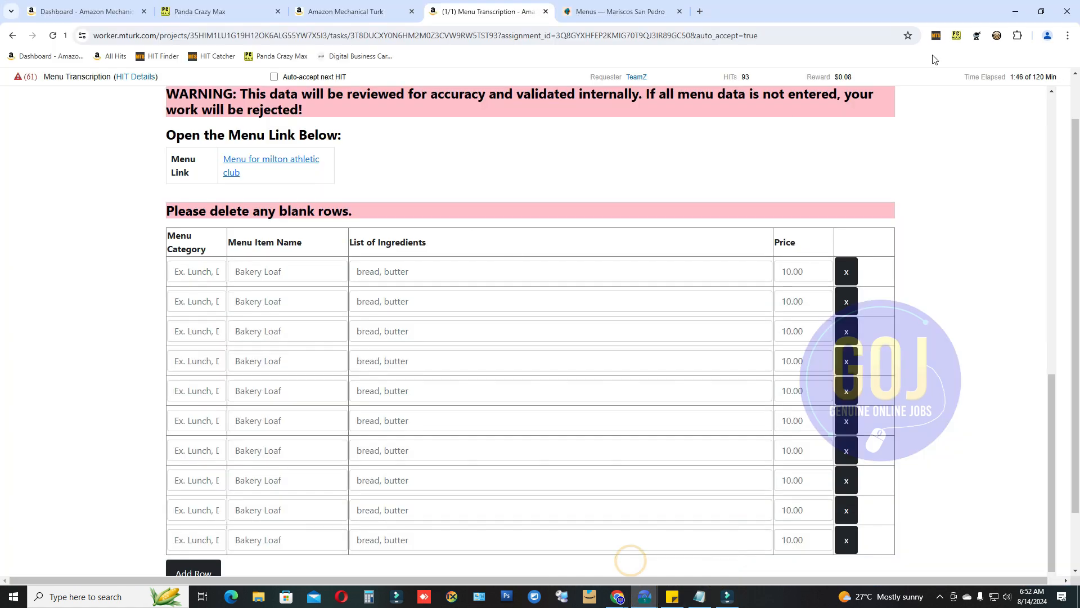
pyautogui.click(1040, 13)
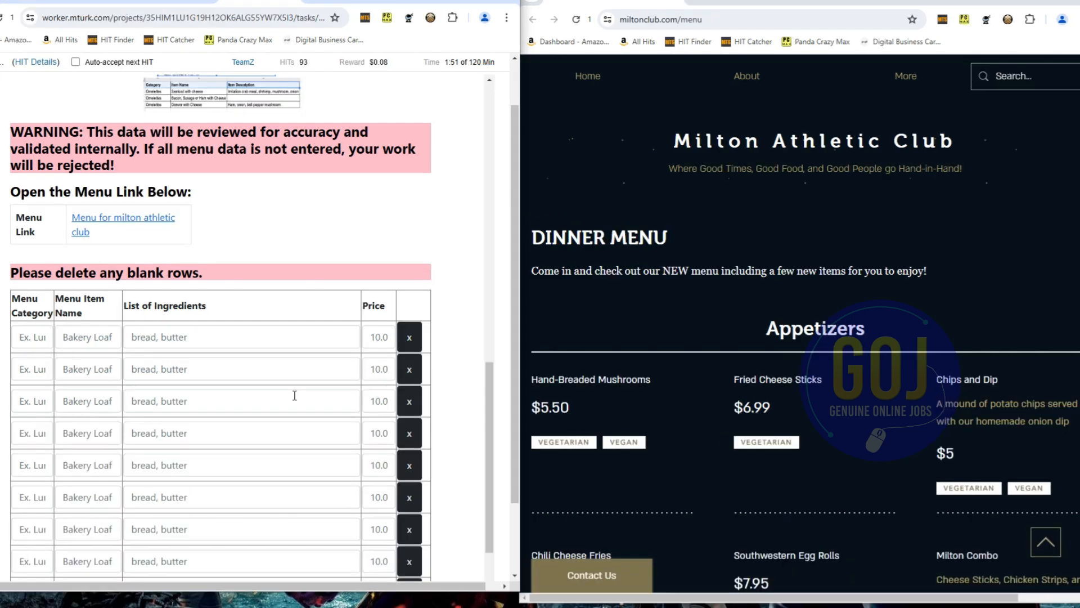
pyautogui.scroll(-2, 332, 383)
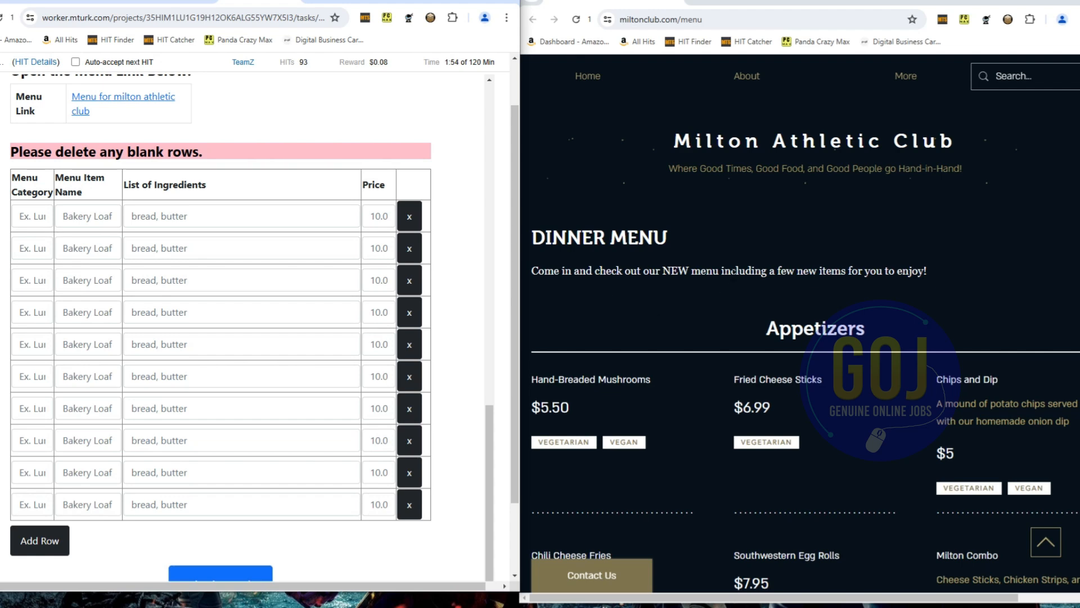
# Point out the Dinner Menu title, highlight the Appetizers heading, and look through the following categories down to Burgers and Sandwiches.
pyautogui.scroll(-1, 570, 180)
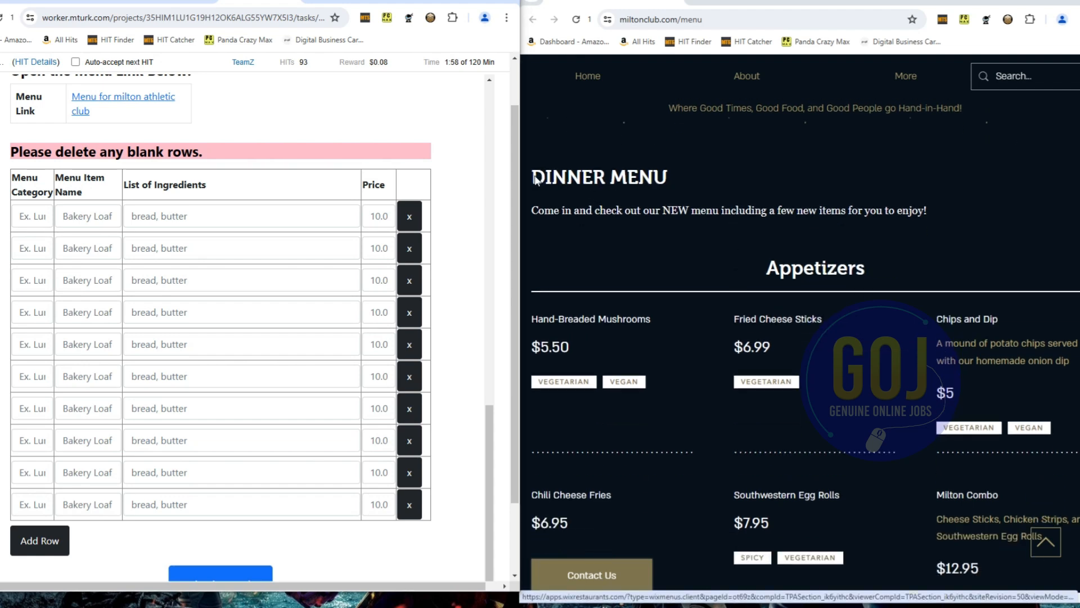
pyautogui.moveTo(554, 178); pyautogui.dragTo(656, 175)
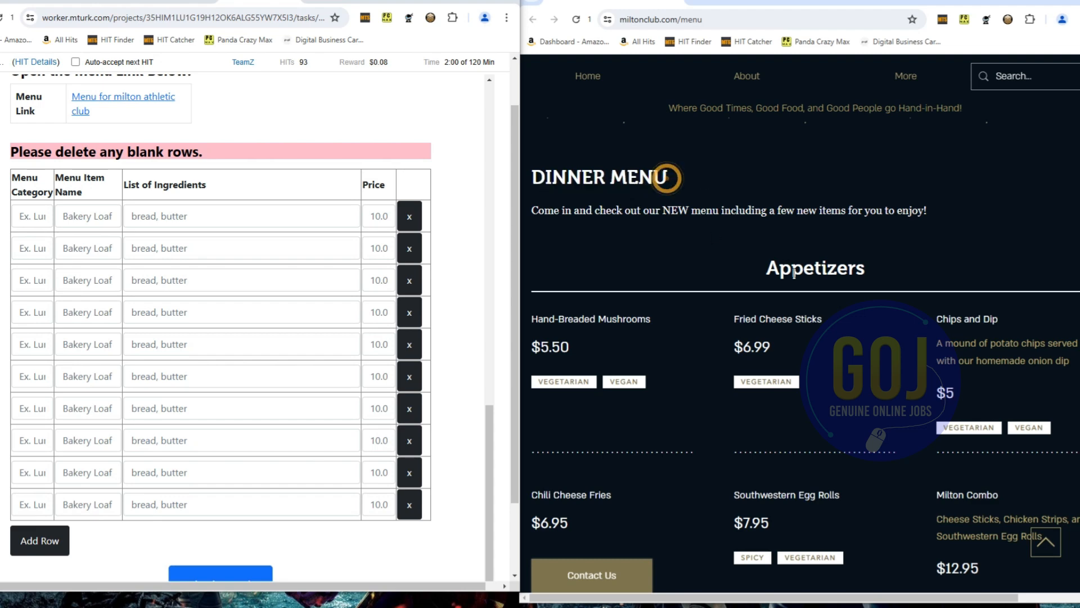
pyautogui.doubleClick(767, 272)
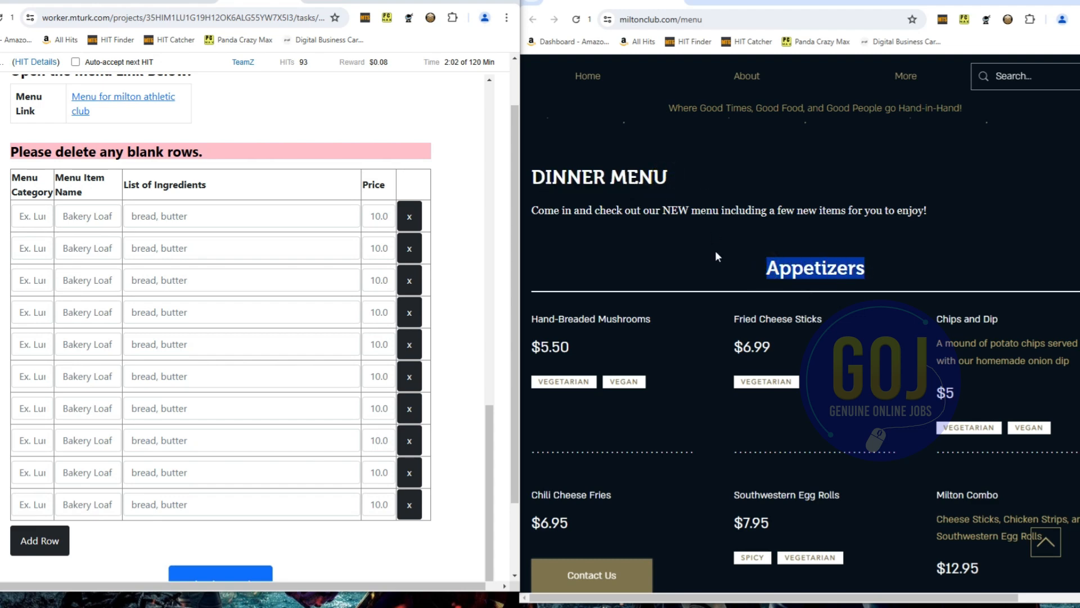
pyautogui.click(670, 241)
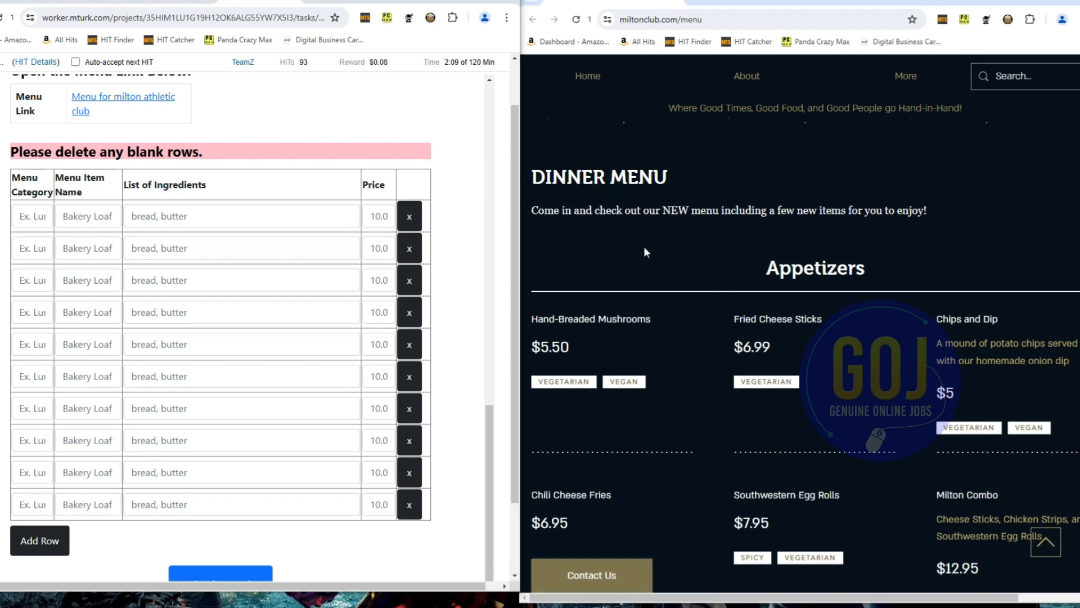
pyautogui.scroll(-10, 797, 281)
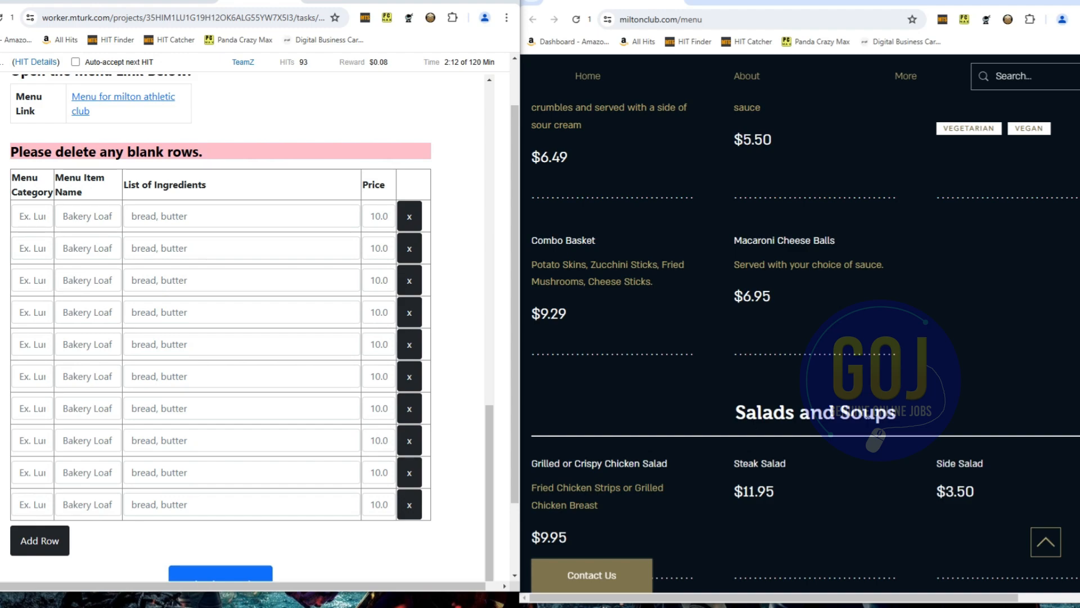
pyautogui.scroll(-8, 850, 417)
pyautogui.scroll(-3, 852, 366)
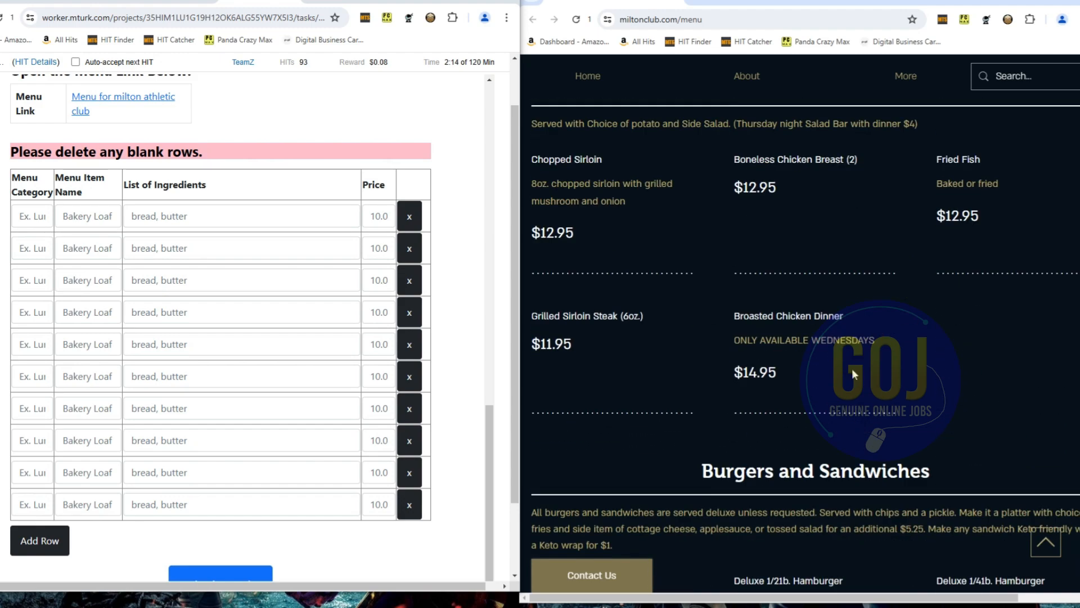
pyautogui.scroll(20, 852, 367)
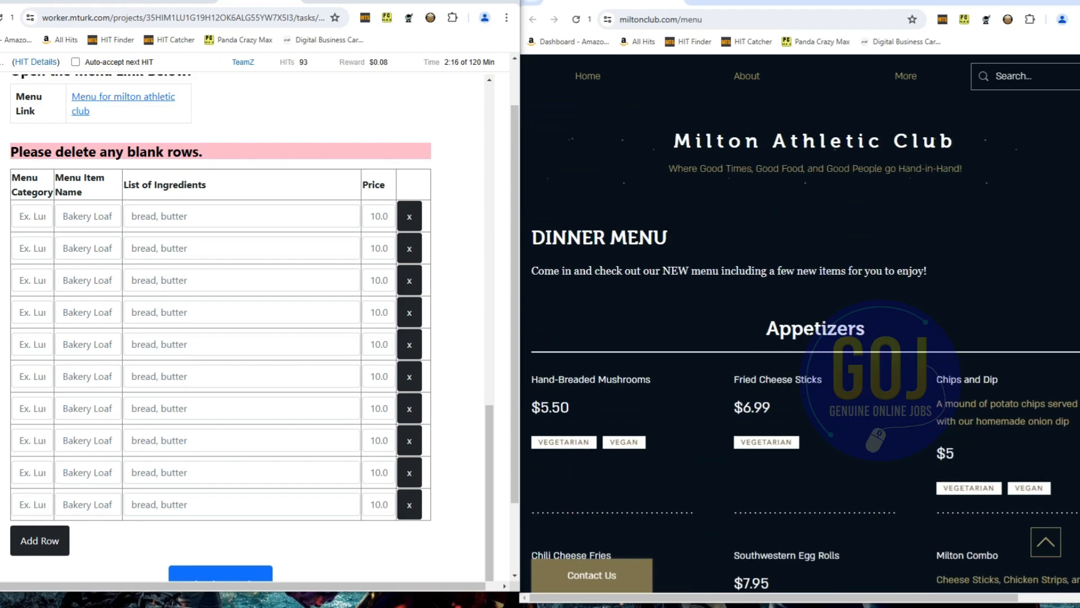
# Copy the Appetizers heading from the dinner menu and go through the items listed in that category down to Macaroni Cheese Balls.
pyautogui.moveTo(766, 328); pyautogui.dragTo(866, 328)
pyautogui.hotkey('ctrl', 'c')
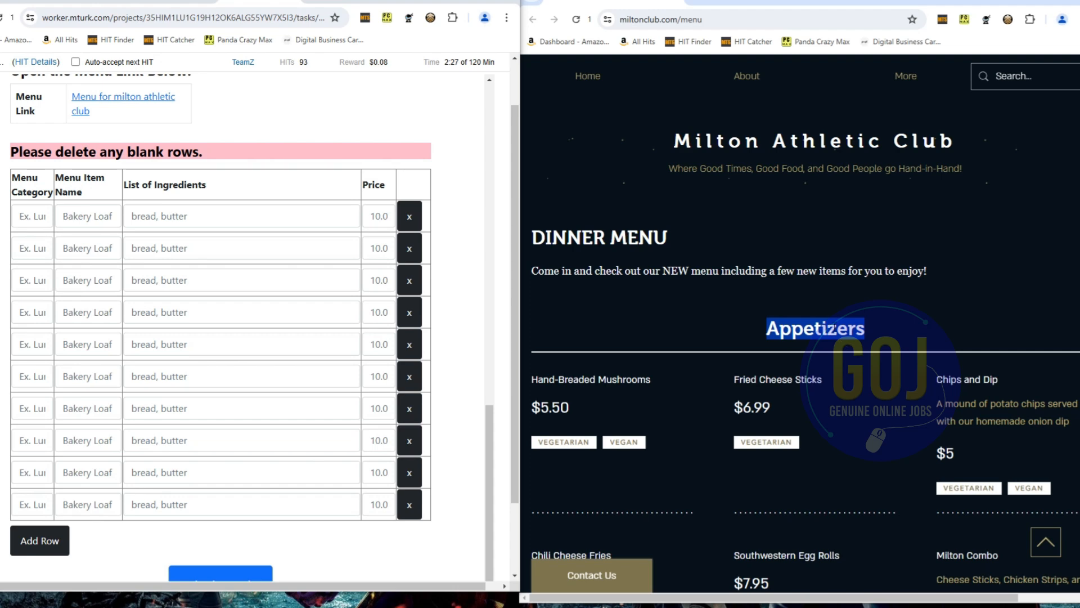
pyautogui.scroll(-2, 725, 311)
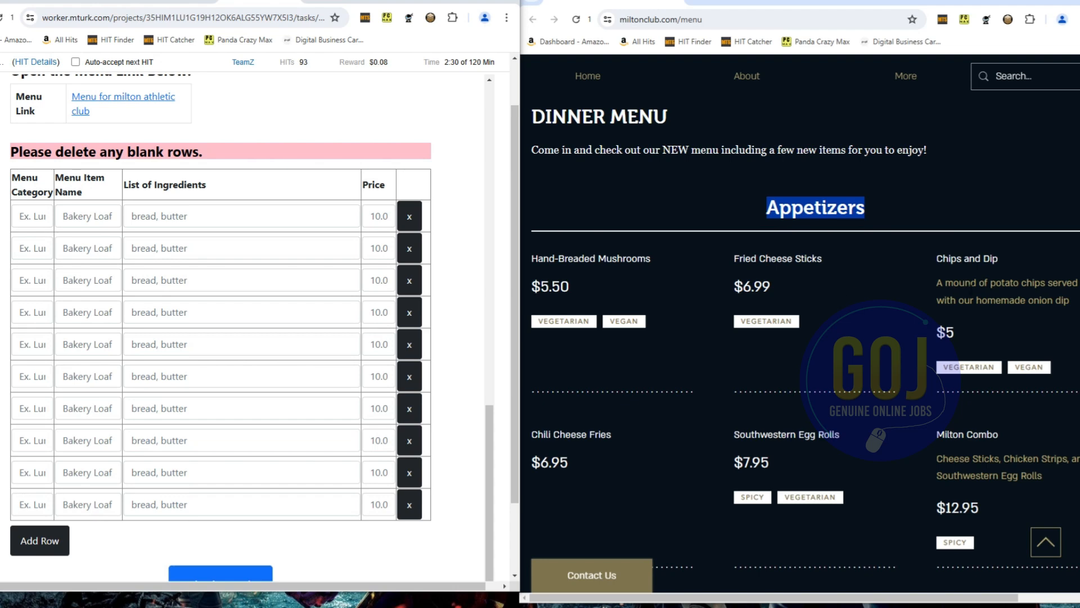
pyautogui.scroll(-2, 665, 357)
pyautogui.scroll(-3, 1000, 345)
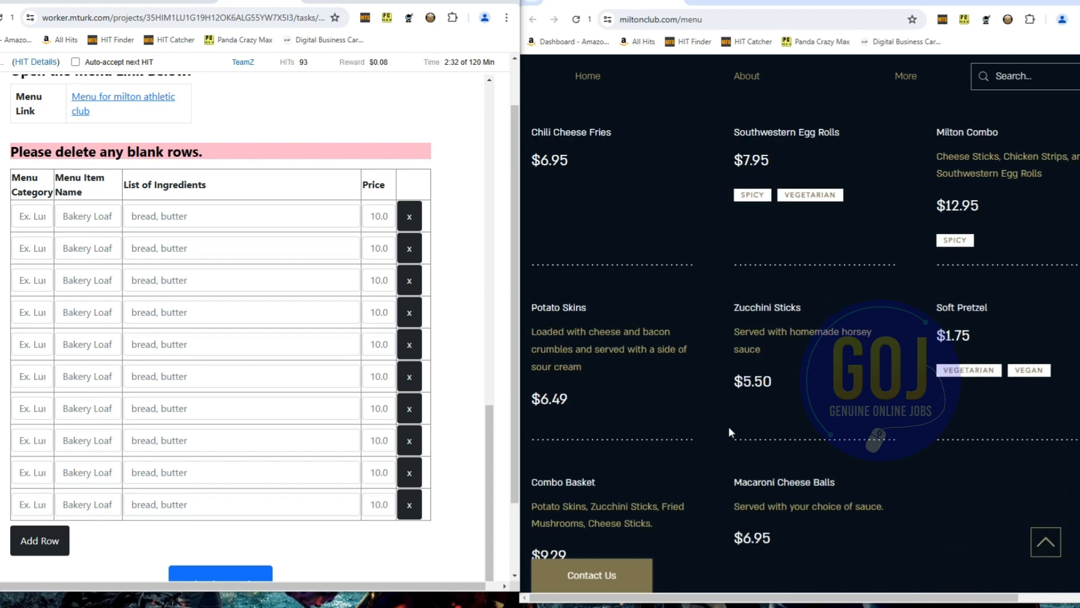
pyautogui.scroll(-2, 593, 383)
pyautogui.scroll(-2, 812, 375)
pyautogui.scroll(9, 811, 375)
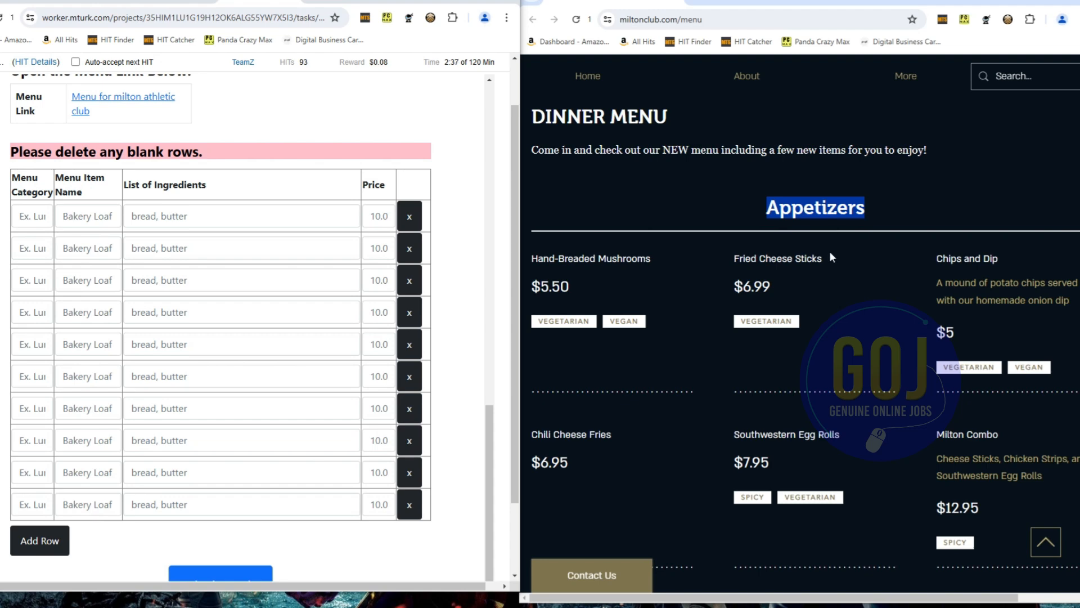
pyautogui.scroll(-7, 835, 349)
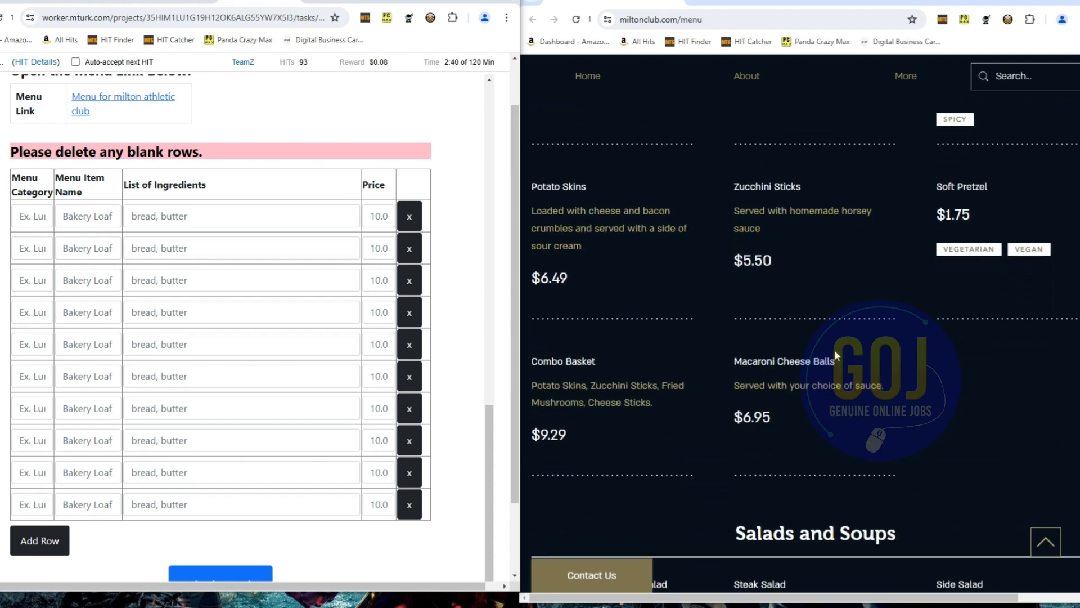
pyautogui.scroll(2, 835, 349)
pyautogui.scroll(-2, 834, 350)
pyautogui.scroll(3, 834, 349)
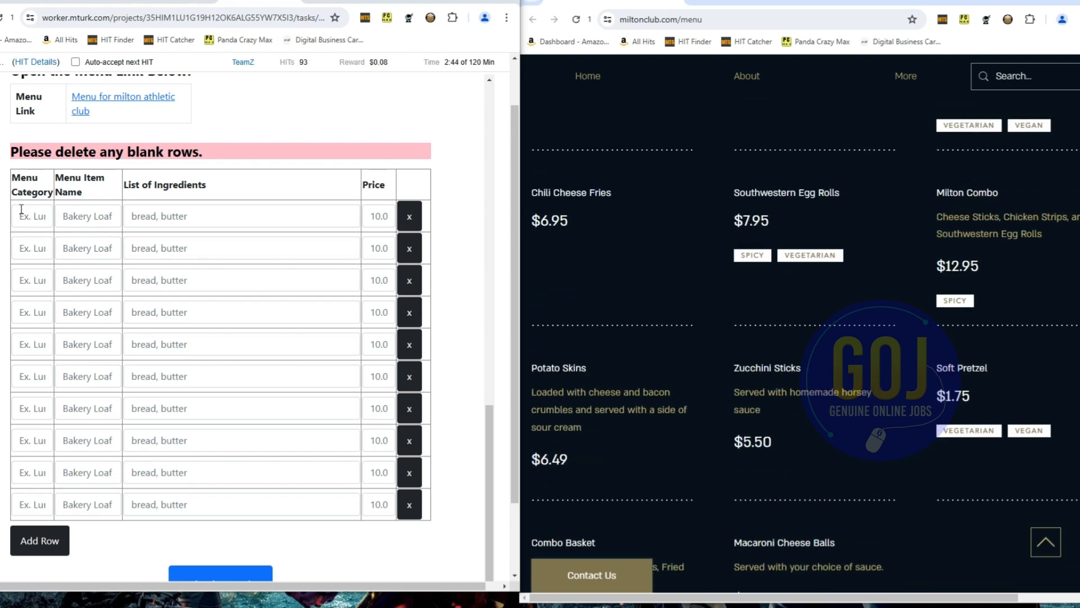
pyautogui.scroll(6, 685, 304)
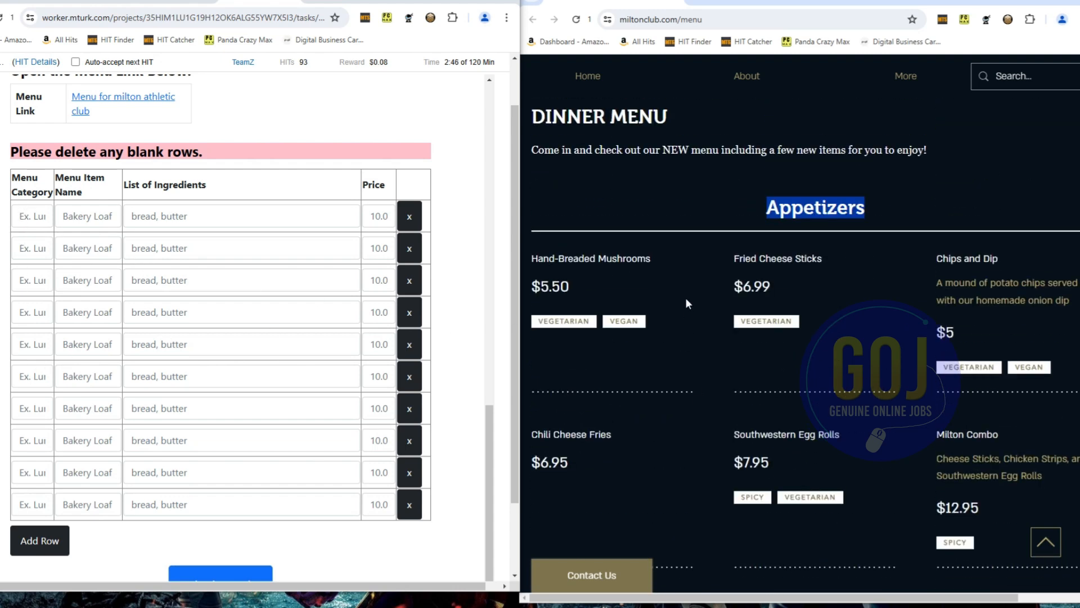
pyautogui.scroll(-2, 693, 307)
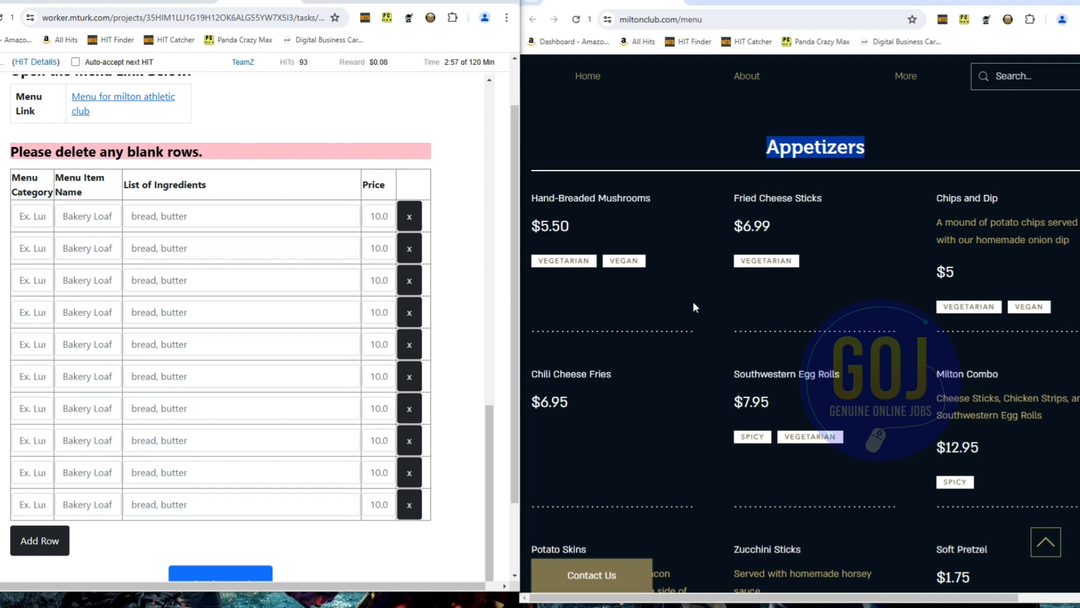
pyautogui.scroll(-4, 725, 270)
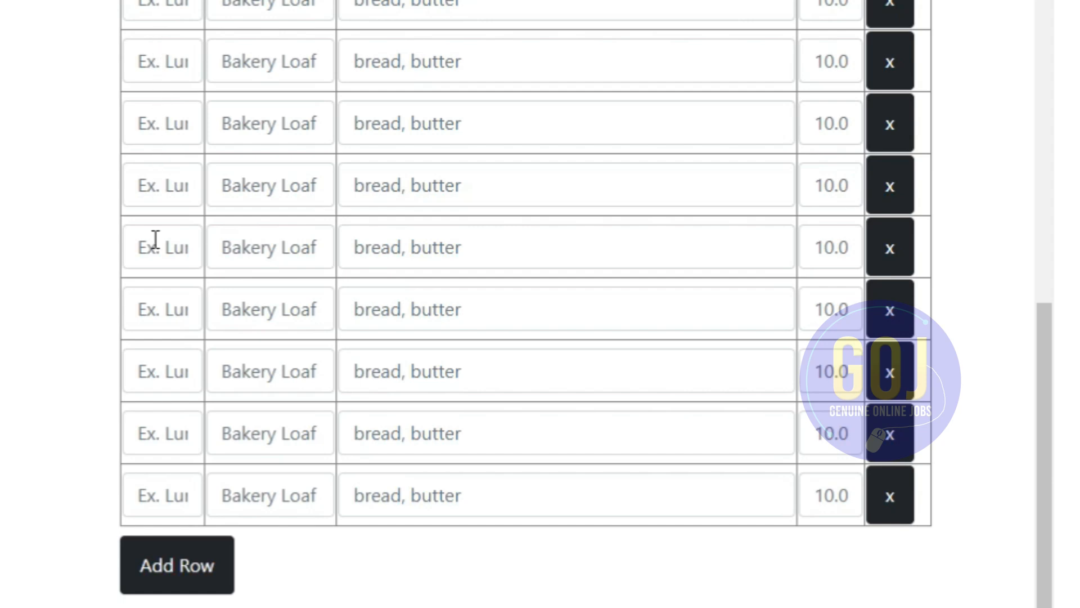
# Add one row to the entry table and paste Appetizers as the menu category in all eleven rows.
pyautogui.click(176, 585)
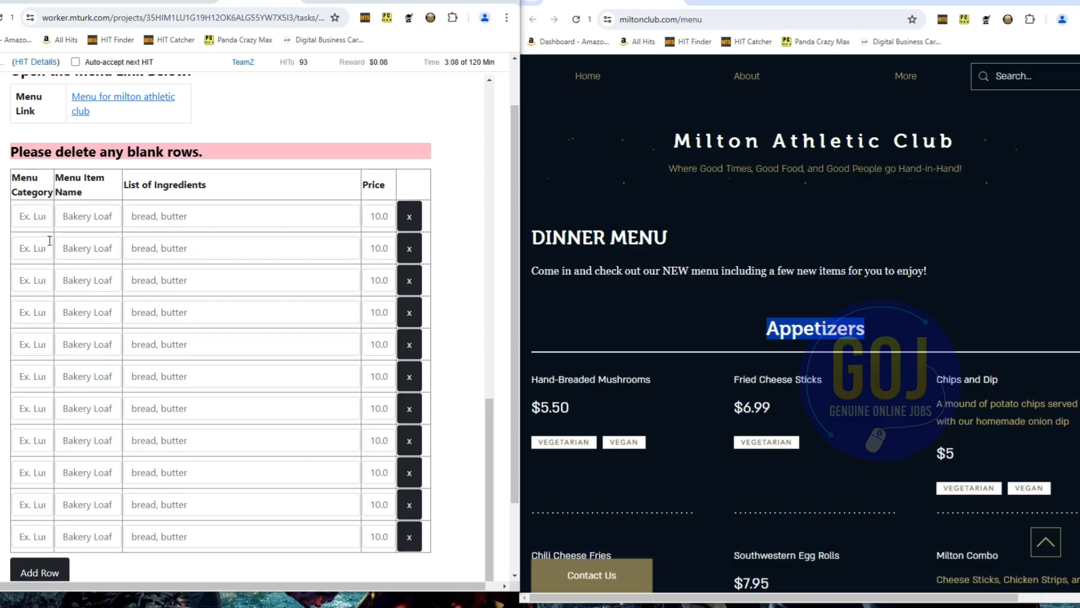
pyautogui.click(28, 216)
pyautogui.hotkey('ctrl', 'v')
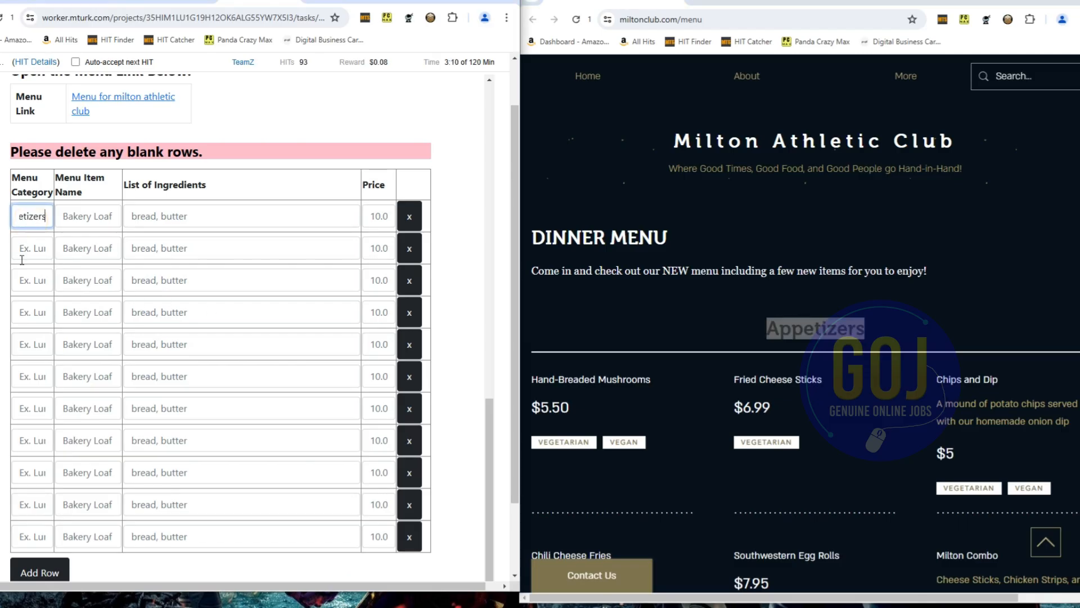
pyautogui.click(25, 248)
pyautogui.hotkey('ctrl', 'v')
pyautogui.click(31, 280)
pyautogui.hotkey('ctrl', 'v')
pyautogui.click(30, 311)
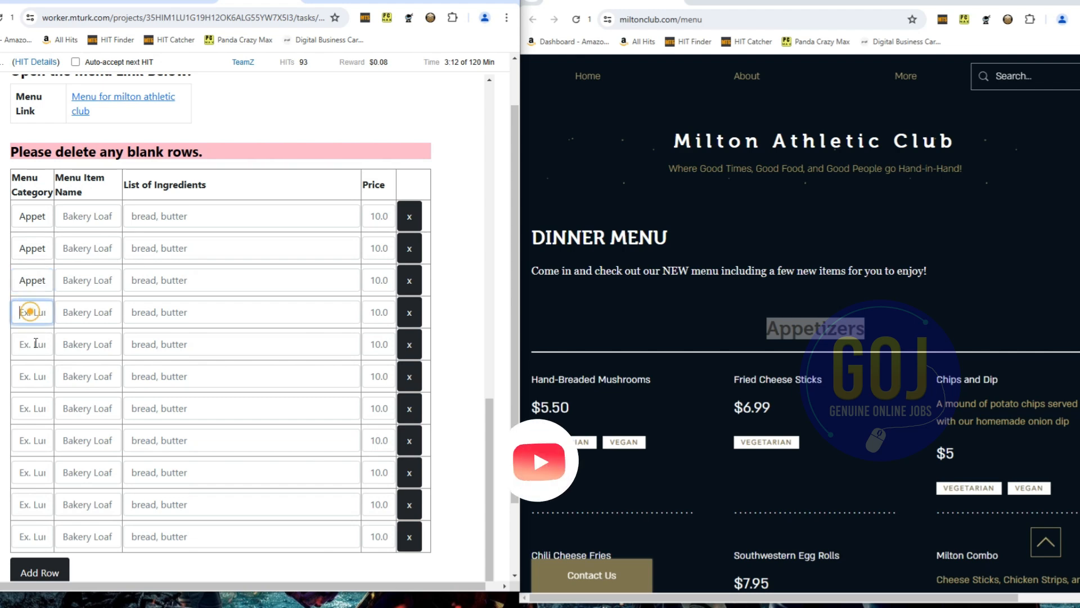
pyautogui.hotkey('ctrl', 'v')
pyautogui.click(34, 344)
pyautogui.hotkey('ctrl', 'v')
pyautogui.click(34, 376)
pyautogui.hotkey('ctrl', 'v')
pyautogui.click(35, 408)
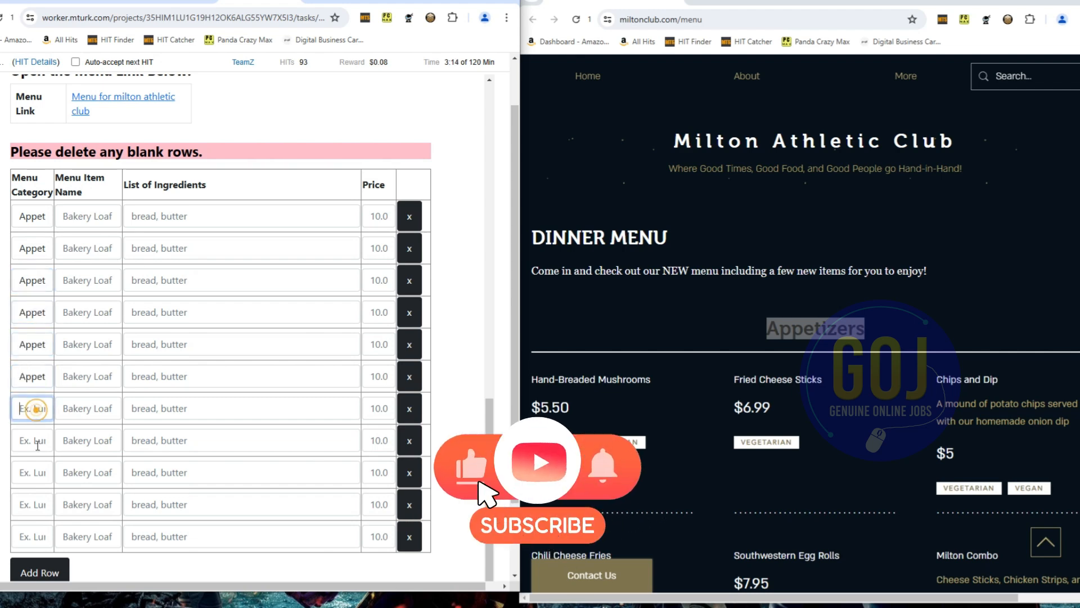
pyautogui.hotkey('ctrl', 'v')
pyautogui.click(34, 440)
pyautogui.hotkey('ctrl', 'v')
pyautogui.click(34, 472)
pyautogui.hotkey('ctrl', 'v')
pyautogui.click(36, 502)
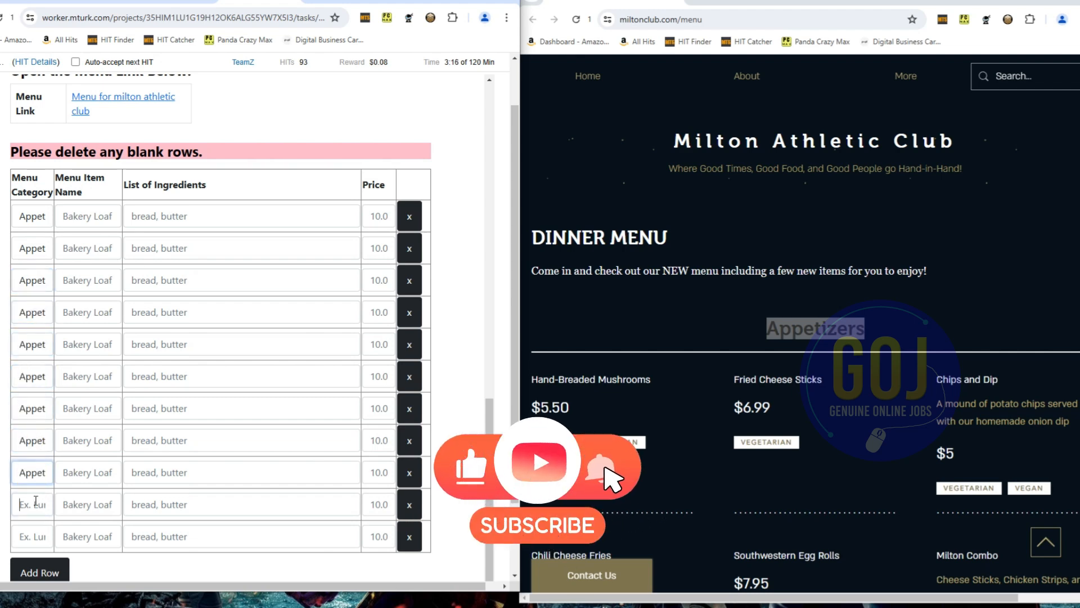
pyautogui.hotkey('ctrl', 'v')
pyautogui.click(31, 535)
pyautogui.hotkey('ctrl', 'v')
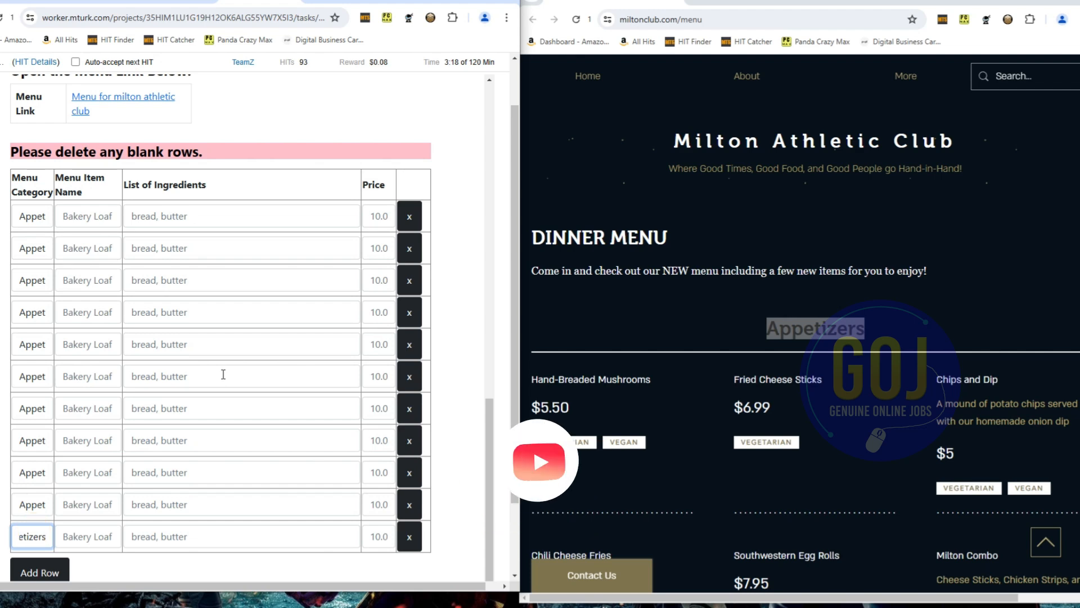
# Copy Hand-Breaded Mushrooms from the menu as the first row's item name and enter its price of $5.50.
pyautogui.click(768, 308)
pyautogui.scroll(-2, 690, 290)
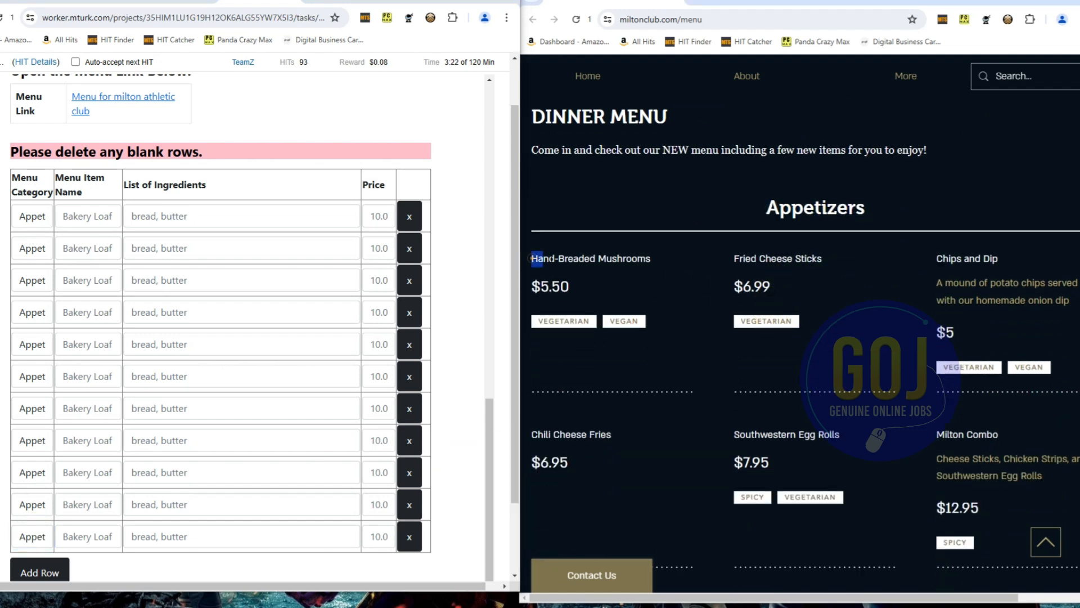
pyautogui.moveTo(532, 258); pyautogui.dragTo(651, 258)
pyautogui.hotkey('ctrl', 'c')
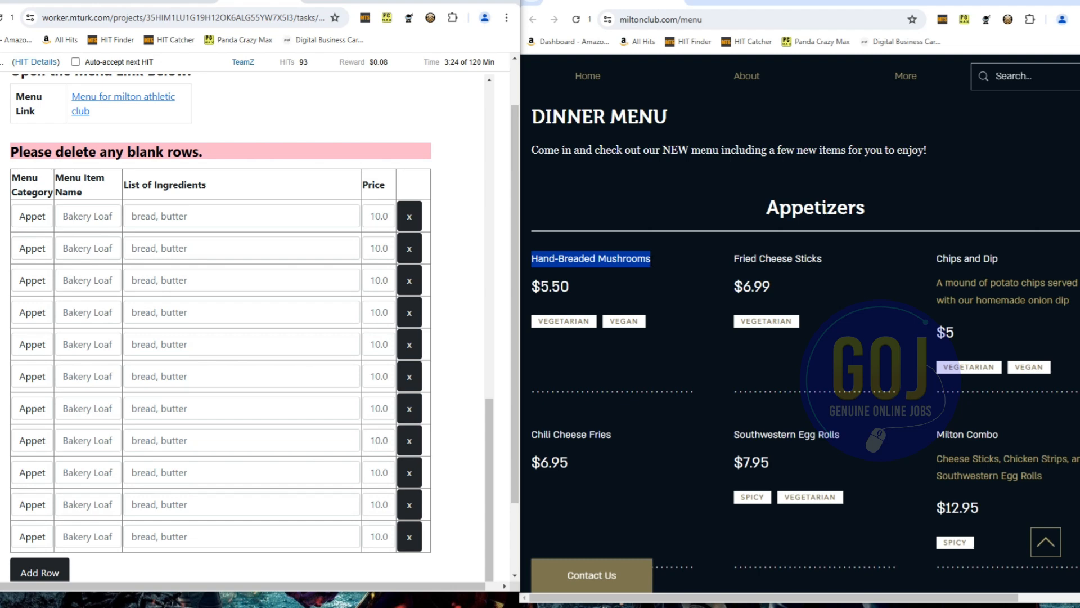
pyautogui.click(89, 216)
pyautogui.hotkey('ctrl', 'v')
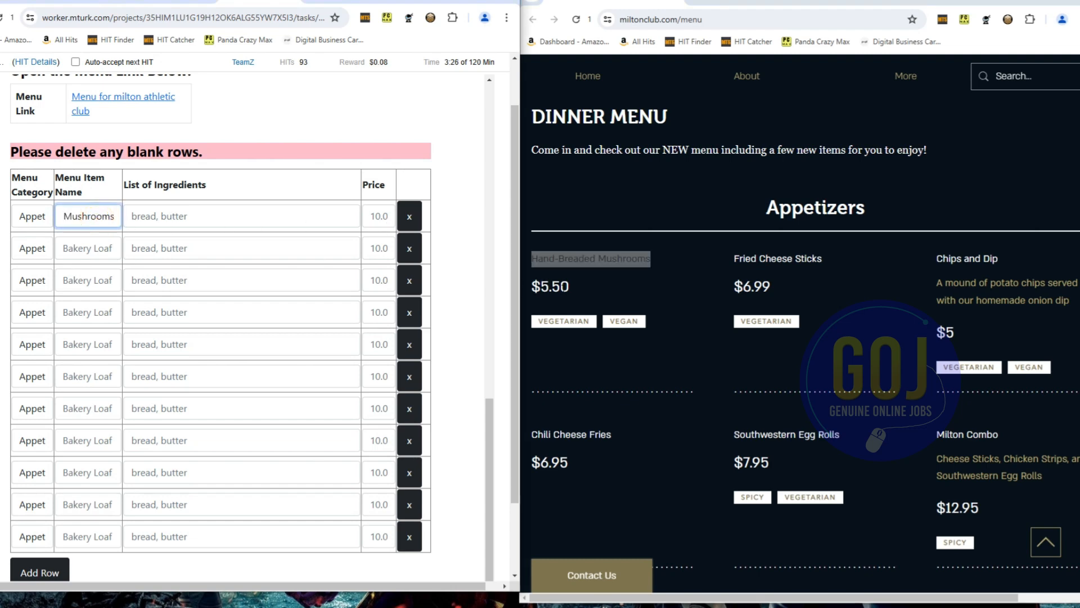
pyautogui.click(596, 275)
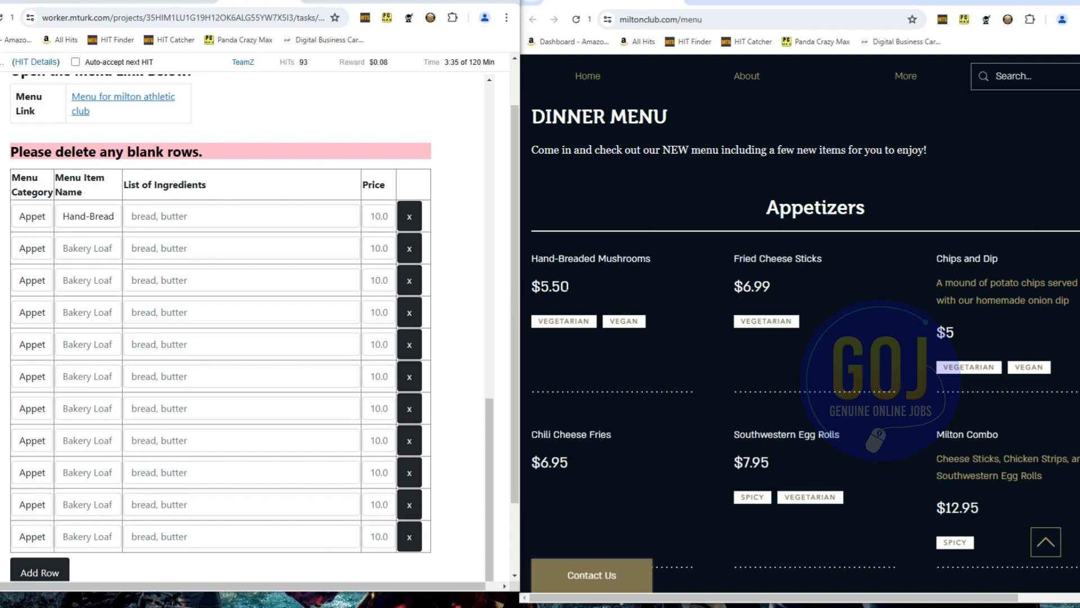
pyautogui.moveTo(571, 286); pyautogui.dragTo(532, 287)
pyautogui.hotkey('ctrl', 'c')
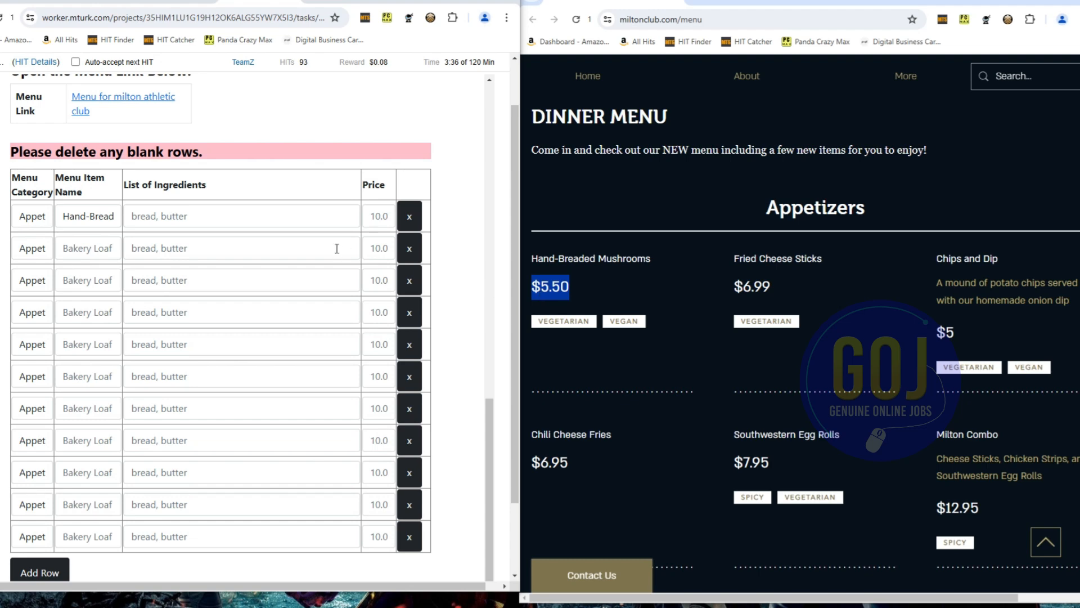
pyautogui.click(373, 217)
pyautogui.hotkey('ctrl', 'v')
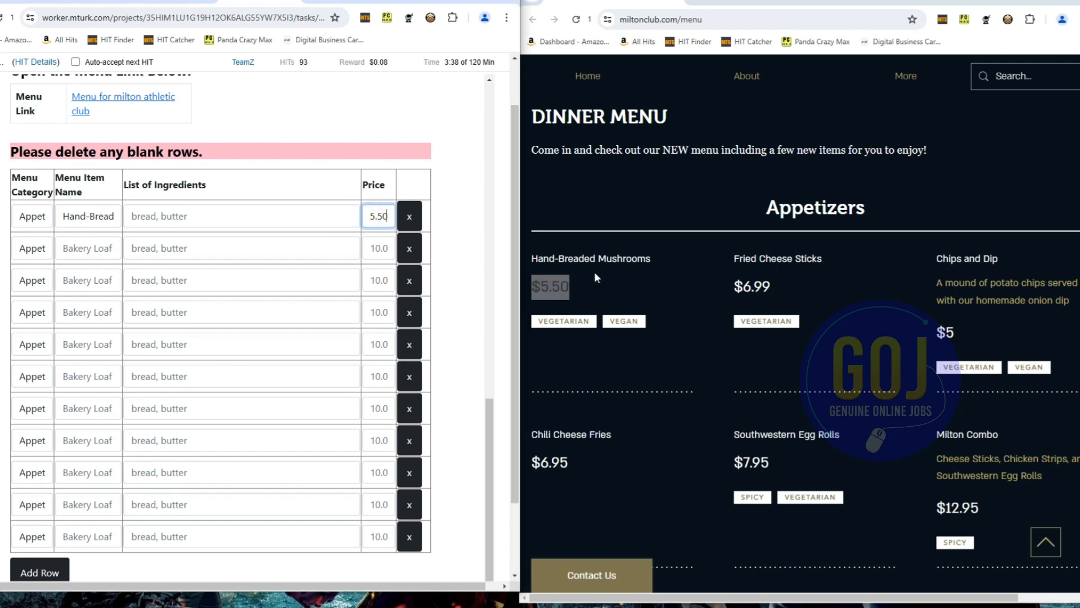
# Copy Fried Cheese Sticks from the menu as the second row's item name and enter its price of $6.99.
pyautogui.moveTo(731, 257)
pyautogui.mouseDown()
pyautogui.moveTo(811, 259)
pyautogui.moveTo(820, 269)
pyautogui.moveTo(733, 258)
pyautogui.mouseUp()
pyautogui.click(822, 267)
pyautogui.hotkey('ctrl', 'c')
pyautogui.click(83, 250)
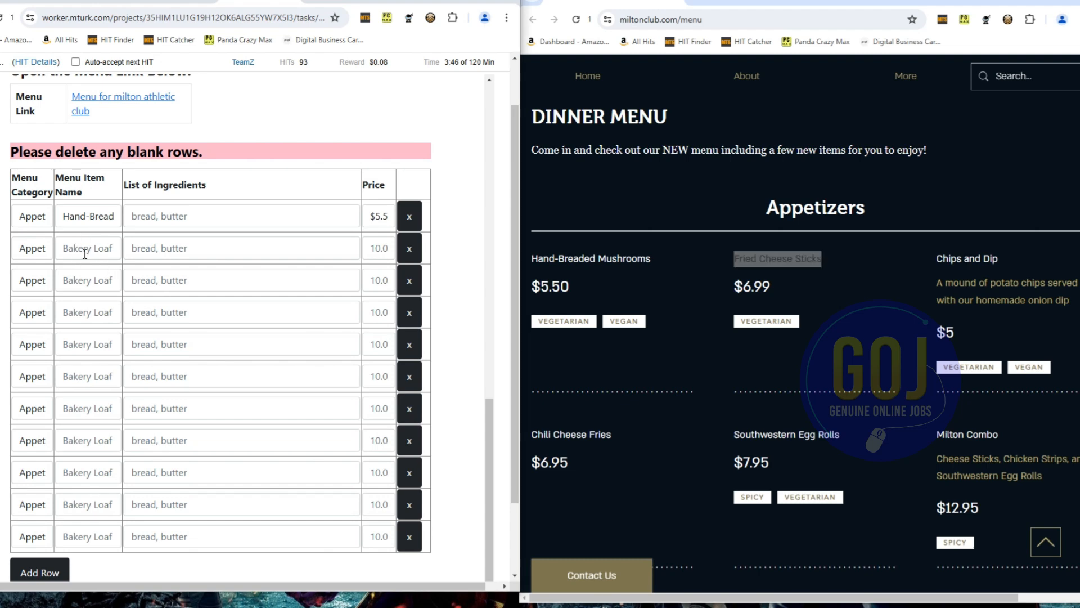
pyautogui.hotkey('ctrl', 'v')
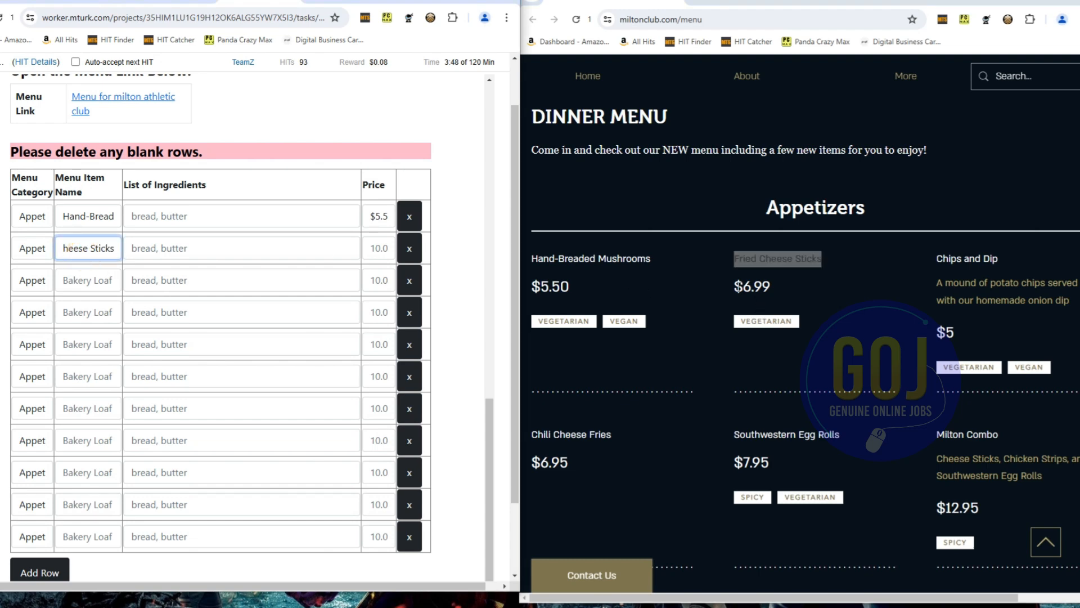
pyautogui.moveTo(733, 287); pyautogui.dragTo(775, 286)
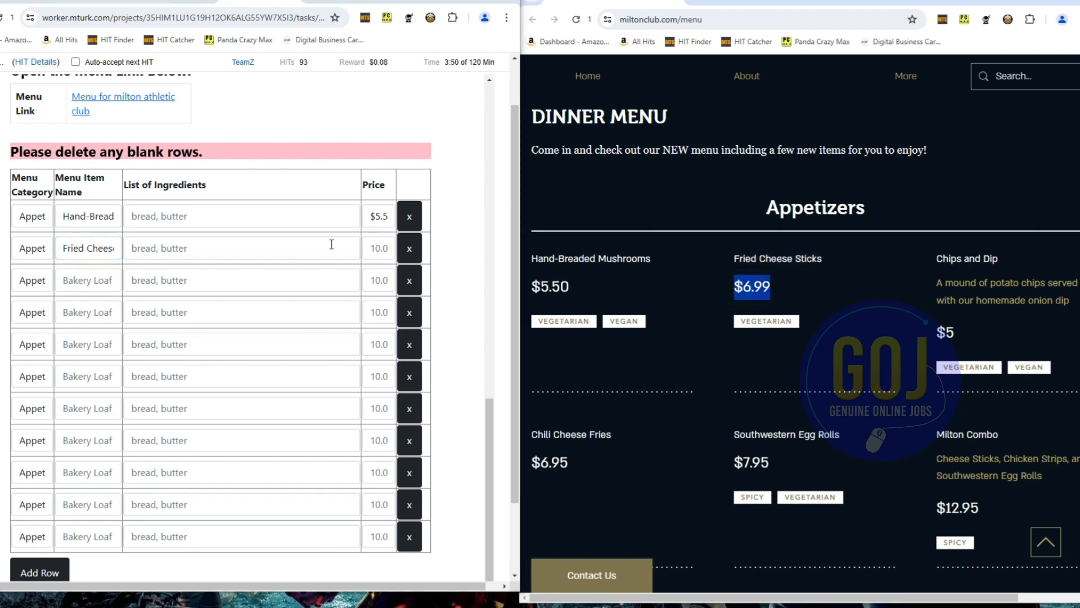
pyautogui.click(368, 248)
pyautogui.hotkey('ctrl', 'a')
pyautogui.hotkey('ctrl', 'v')
# Fill the third row with Chips and Dip, its full menu description as the ingredients, and the price $5.
pyautogui.moveTo(934, 259); pyautogui.dragTo(998, 259)
pyautogui.click(113, 287)
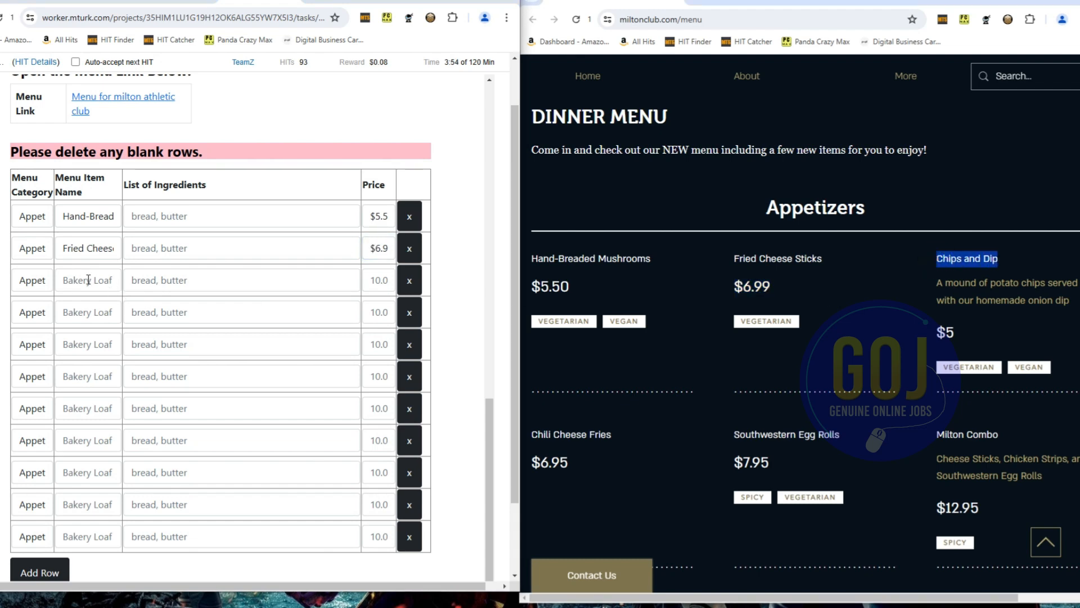
pyautogui.hotkey('ctrl', 'v')
pyautogui.moveTo(935, 281); pyautogui.dragTo(1069, 301)
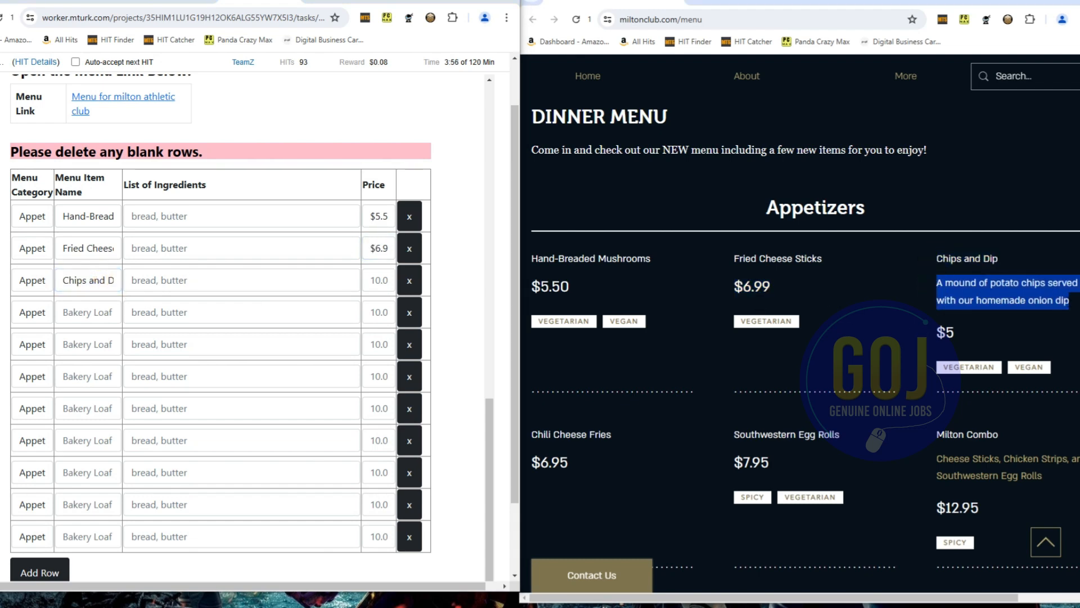
pyautogui.click(138, 284)
pyautogui.hotkey('ctrl', 'v')
pyautogui.moveTo(928, 335); pyautogui.dragTo(955, 333)
pyautogui.hotkey('ctrl', 'c')
pyautogui.doubleClick(378, 280)
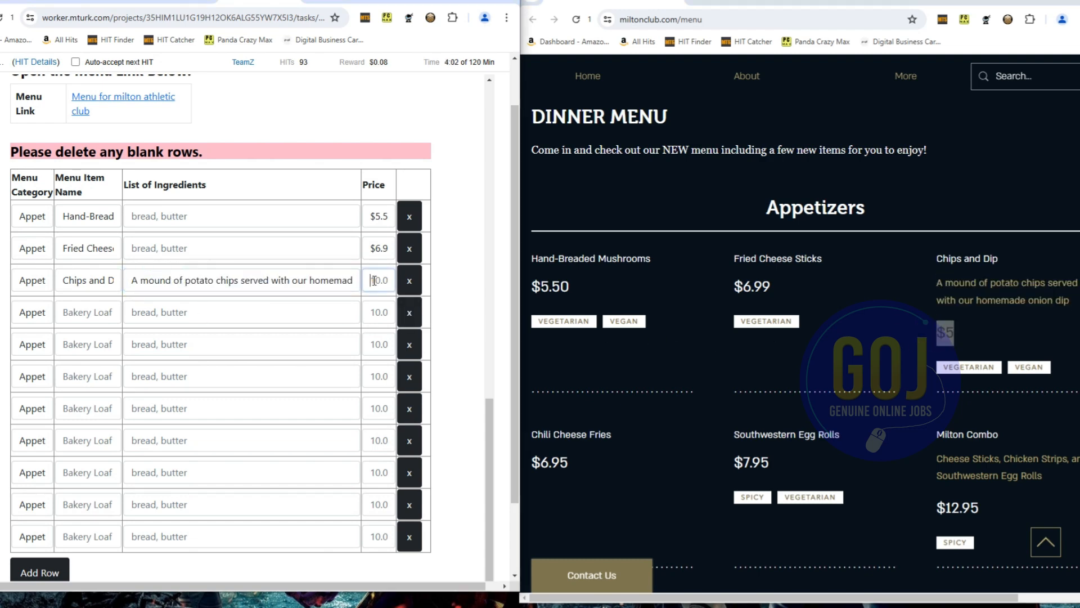
pyautogui.hotkey('ctrl', 'v')
pyautogui.click(590, 355)
pyautogui.moveTo(529, 259); pyautogui.dragTo(626, 260)
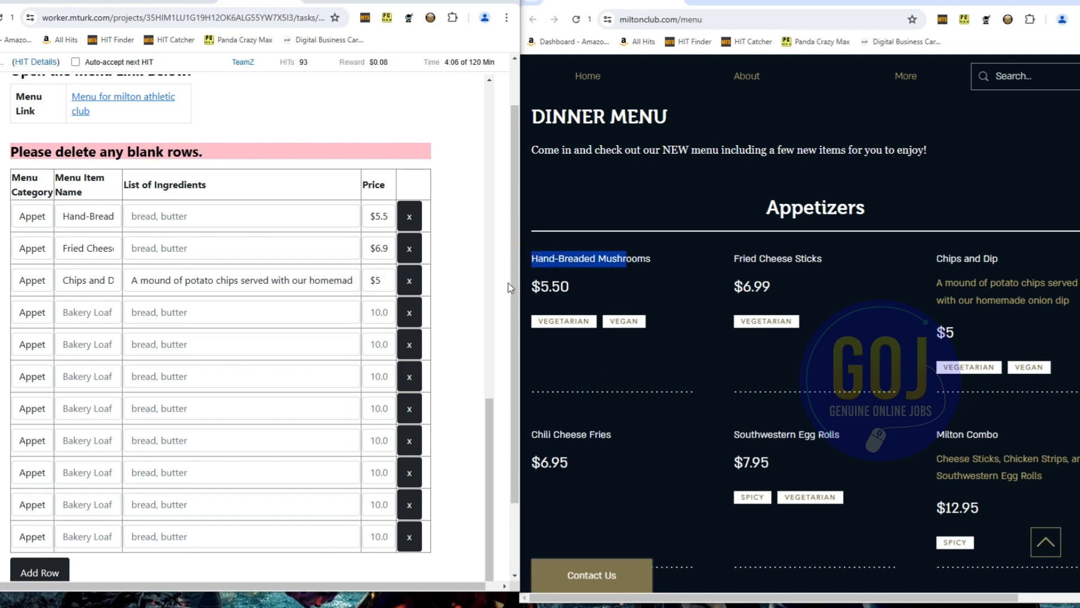
pyautogui.click(949, 296)
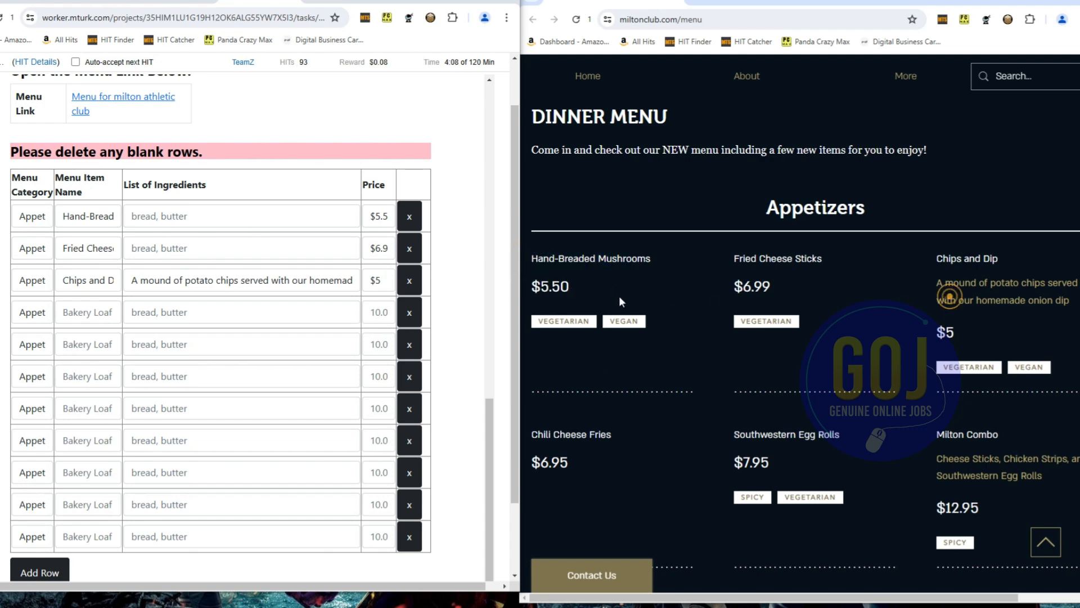
# Copy Chili Cheese Fries from the menu as the fourth row's item name and enter its price of $6.95.
pyautogui.scroll(-2, 782, 356)
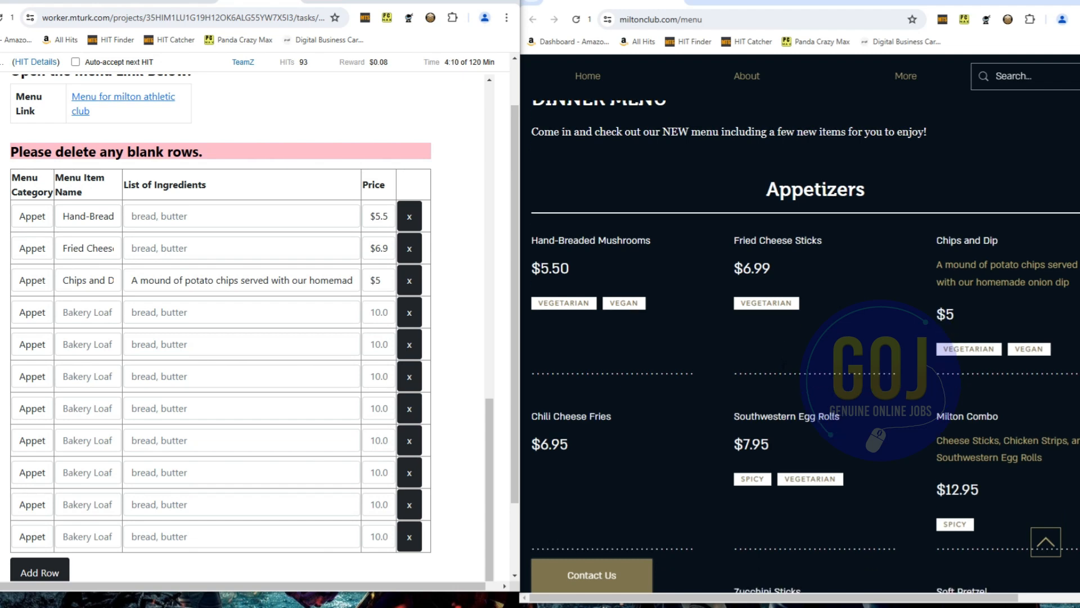
pyautogui.scroll(-1, 669, 338)
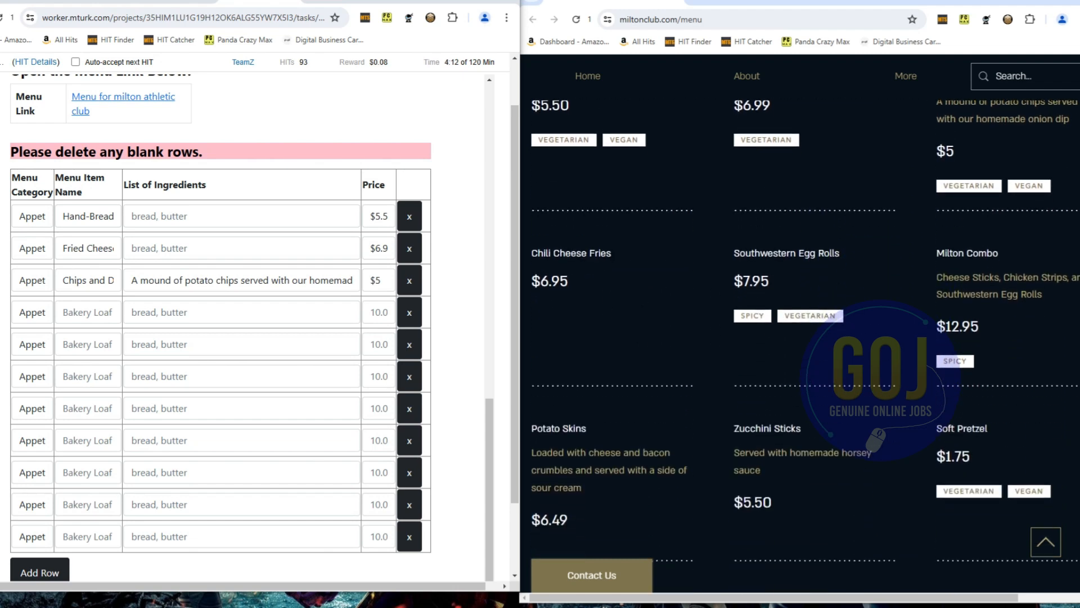
pyautogui.moveTo(612, 253); pyautogui.dragTo(569, 281)
pyautogui.hotkey('ctrl', 'c')
pyautogui.click(84, 315)
pyautogui.hotkey('ctrl', 'v')
pyautogui.hotkey('ctrl', 'c')
pyautogui.click(378, 313)
pyautogui.hotkey('ctrl', 'v')
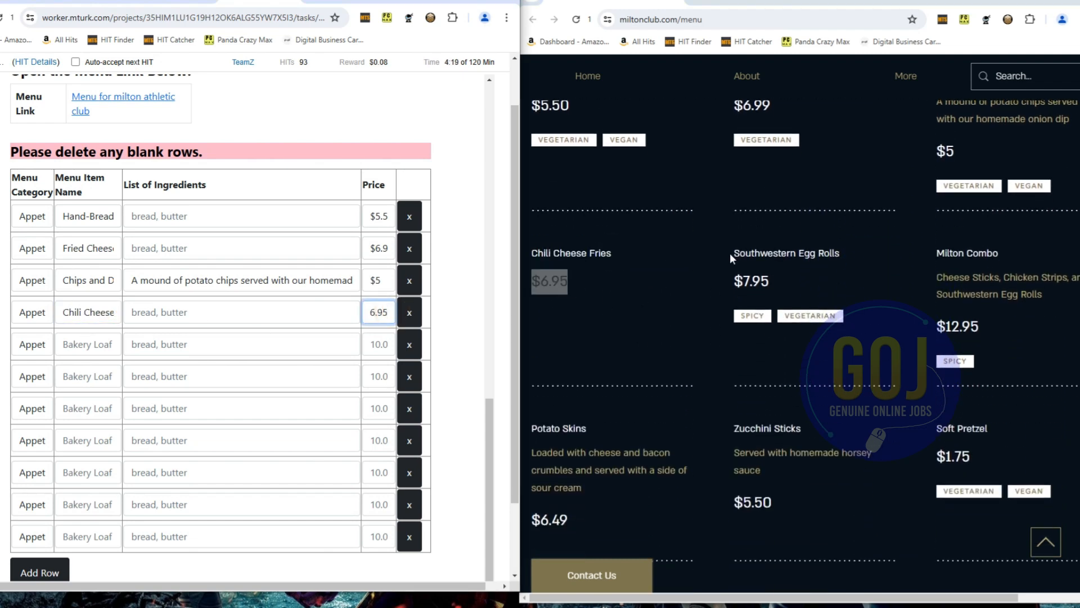
# Enter Milton Combo and its ingredients, Cheese Sticks, Chicken Strips, and Southwestern Egg Rolls, in the sixth row, and copy its $12.95 price.
pyautogui.moveTo(936, 253); pyautogui.dragTo(999, 254)
pyautogui.hotkey('ctrl', 'c')
pyautogui.click(87, 376)
pyautogui.hotkey('ctrl', 'v')
pyautogui.moveTo(937, 277); pyautogui.dragTo(1043, 295)
pyautogui.hotkey('ctrl', 'c')
pyautogui.click(241, 377)
pyautogui.hotkey('ctrl', 'v')
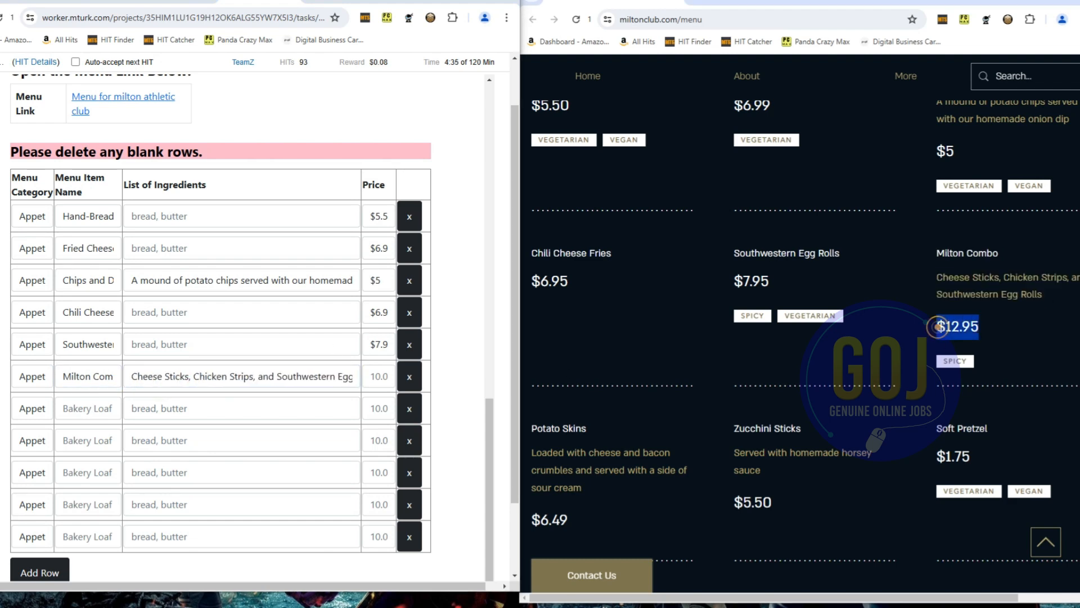
pyautogui.hotkey('ctrl', 'c')
# Paste the Potato Skins description as the seventh row's ingredients and enter its price of $6.49.
pyautogui.click(242, 408)
pyautogui.hotkey('ctrl', 'v')
pyautogui.moveTo(531, 338); pyautogui.dragTo(573, 339)
pyautogui.hotkey('ctrl', 'c')
pyautogui.click(378, 408)
pyautogui.hotkey('ctrl', 'v')
# Transfer Zucchini Sticks to the eighth row and enter Soft Pretzel with its $1.75 price in the ninth row.
pyautogui.moveTo(734, 247); pyautogui.dragTo(802, 247)
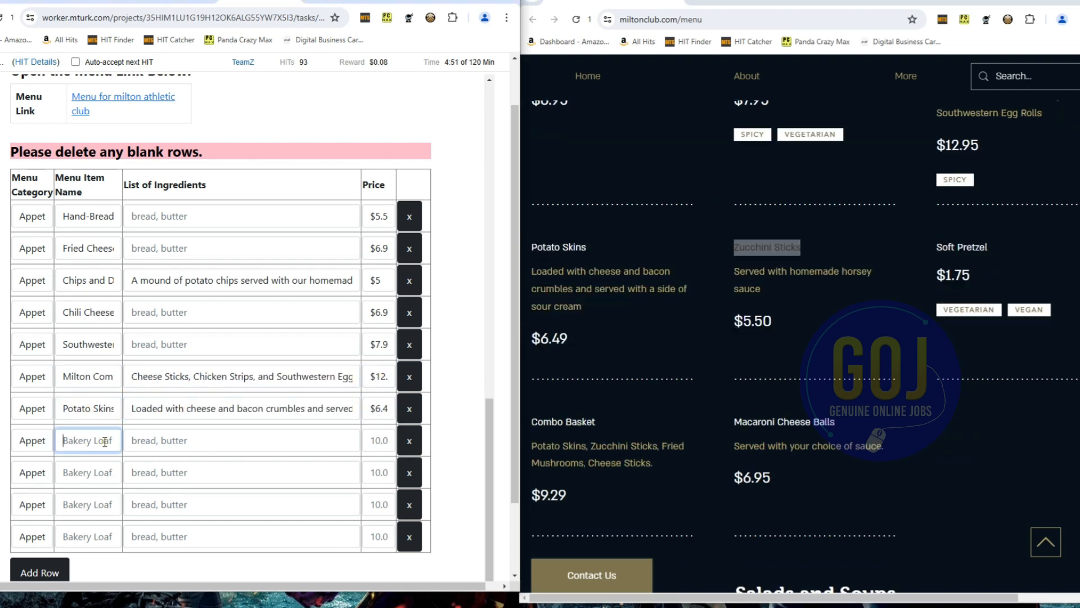
pyautogui.moveTo(927, 250); pyautogui.dragTo(989, 250)
pyautogui.hotkey('ctrl', 'c')
pyautogui.click(88, 473)
pyautogui.hotkey('ctrl', 'v')
pyautogui.moveTo(937, 275); pyautogui.dragTo(971, 275)
pyautogui.hotkey('ctrl', 'c')
pyautogui.click(378, 472)
pyautogui.hotkey('ctrl', 'v')
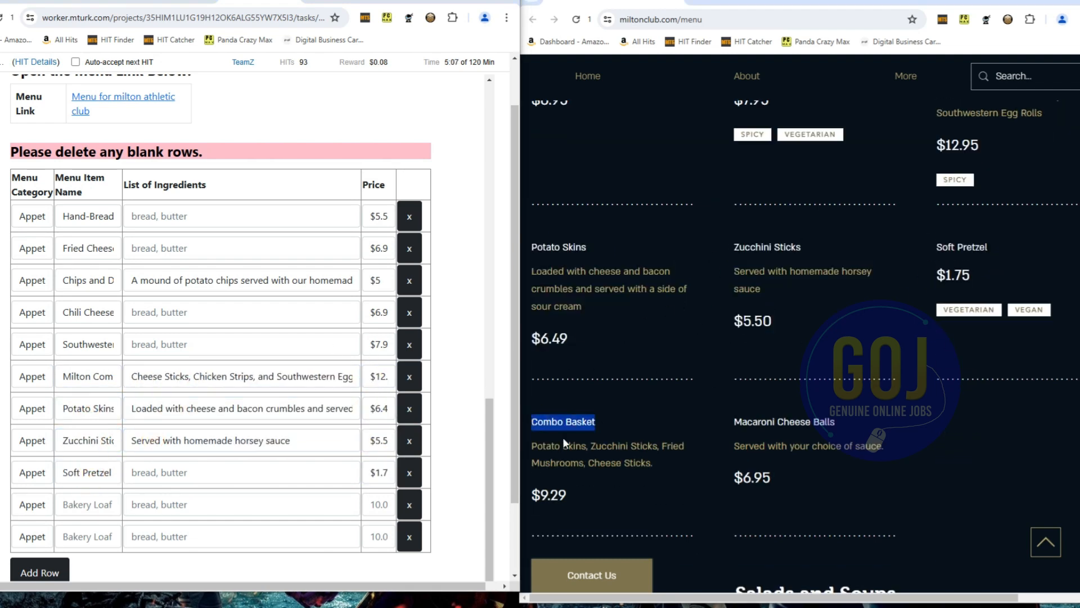
# Set the Combo Basket price to $9.29 and enter Macaroni Cheese Balls as the eleventh row's item name.
pyautogui.moveTo(567, 499); pyautogui.dragTo(532, 495)
pyautogui.hotkey('ctrl', 'c')
pyautogui.click(378, 452)
pyautogui.hotkey('ctrl', 'v')
pyautogui.moveTo(836, 422); pyautogui.dragTo(735, 421)
pyautogui.hotkey('ctrl', 'c')
pyautogui.click(87, 484)
pyautogui.hotkey('ctrl', 'v')
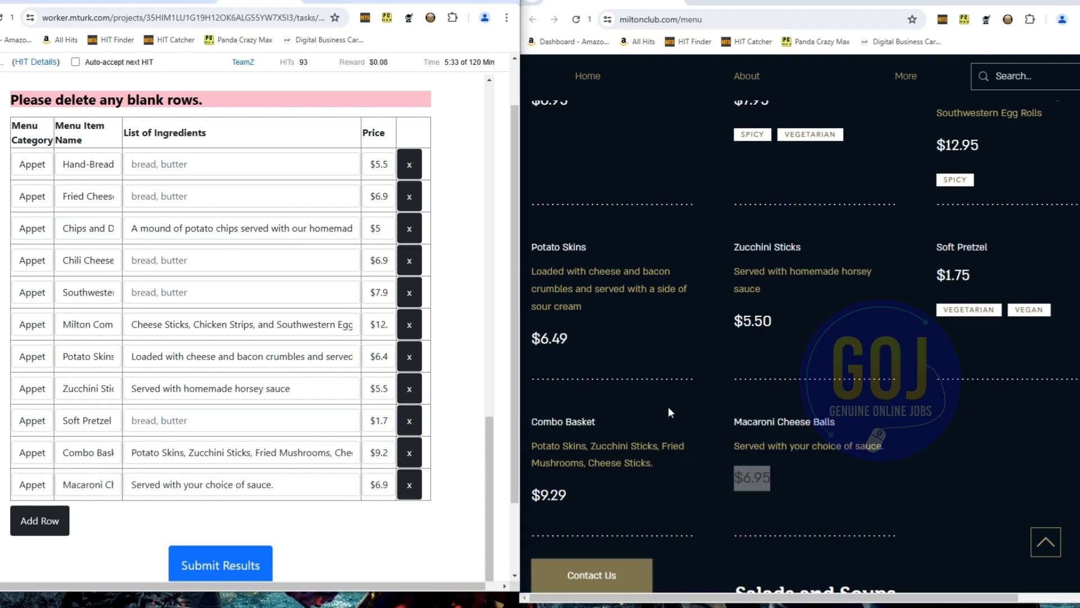
# Copy the Salads and Soups heading from the menu and go through its items down to Soup of the Day (Bowl).
pyautogui.scroll(-6, 668, 409)
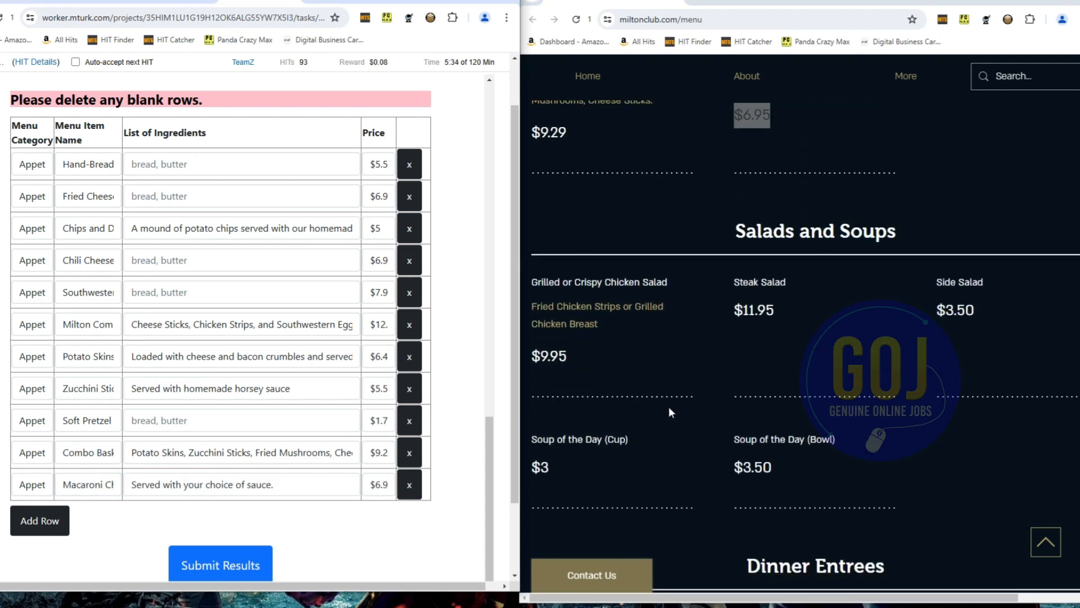
pyautogui.moveTo(736, 231); pyautogui.dragTo(900, 234)
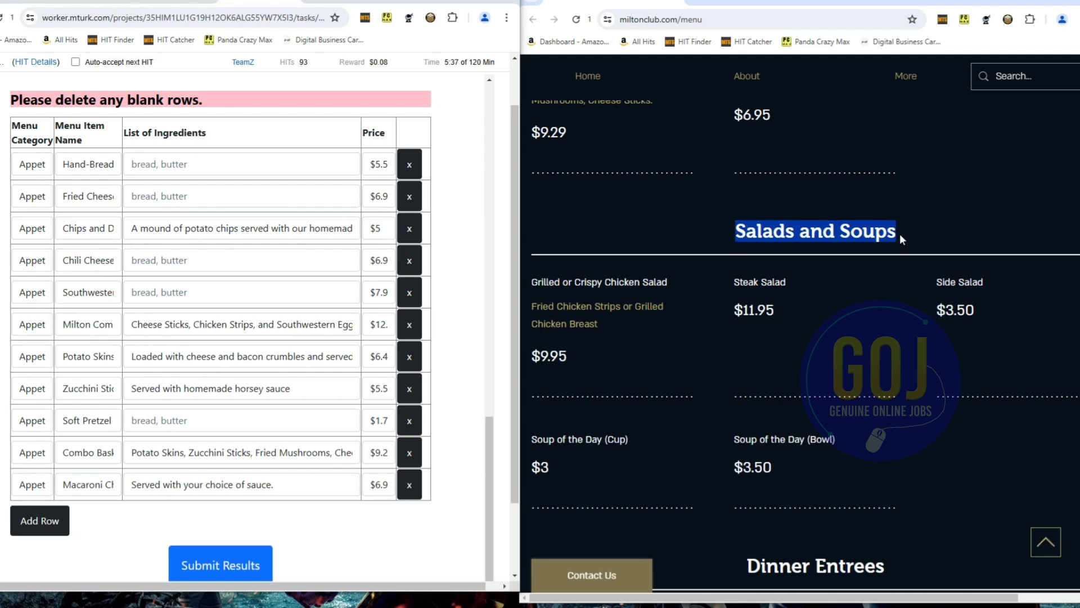
pyautogui.scroll(-2, 832, 313)
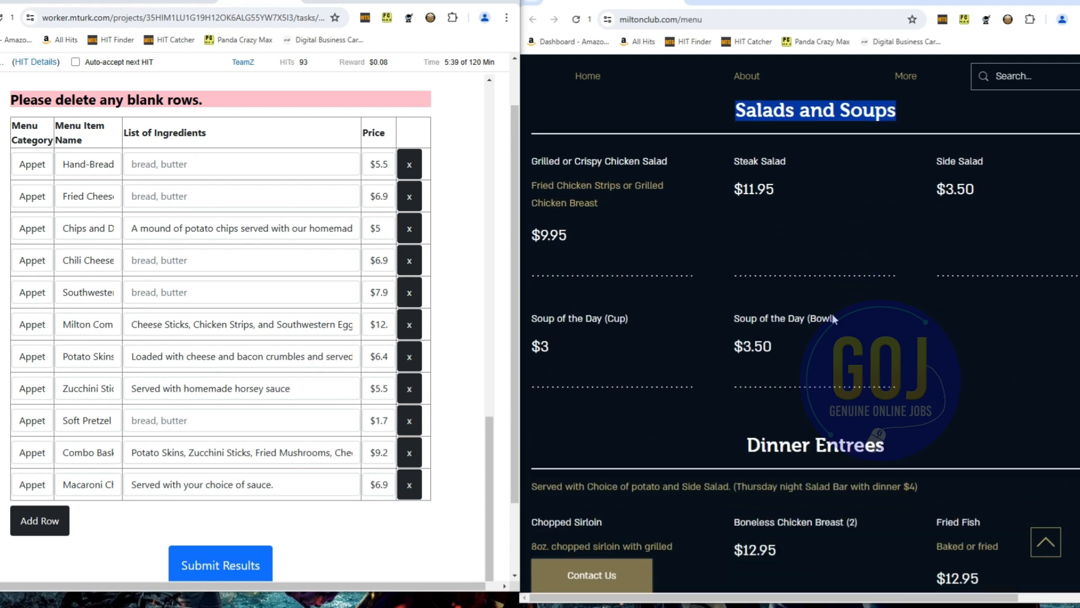
pyautogui.scroll(1, 700, 289)
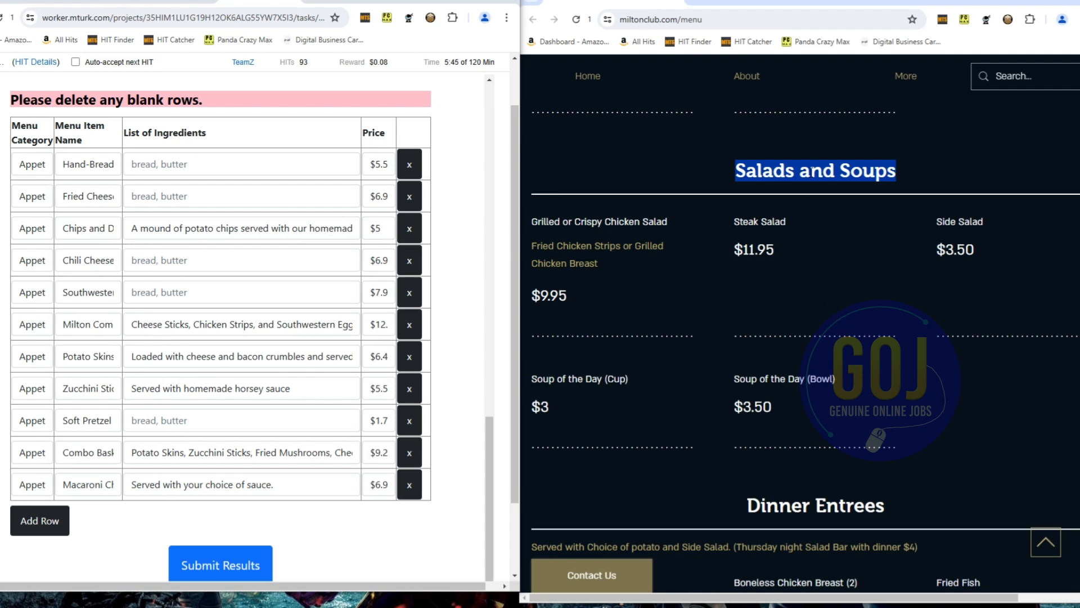
# Add five blank rows to the entry table below the Macaroni Cheese Balls row.
pyautogui.click(163, 514)
pyautogui.scroll(-2, 112, 509)
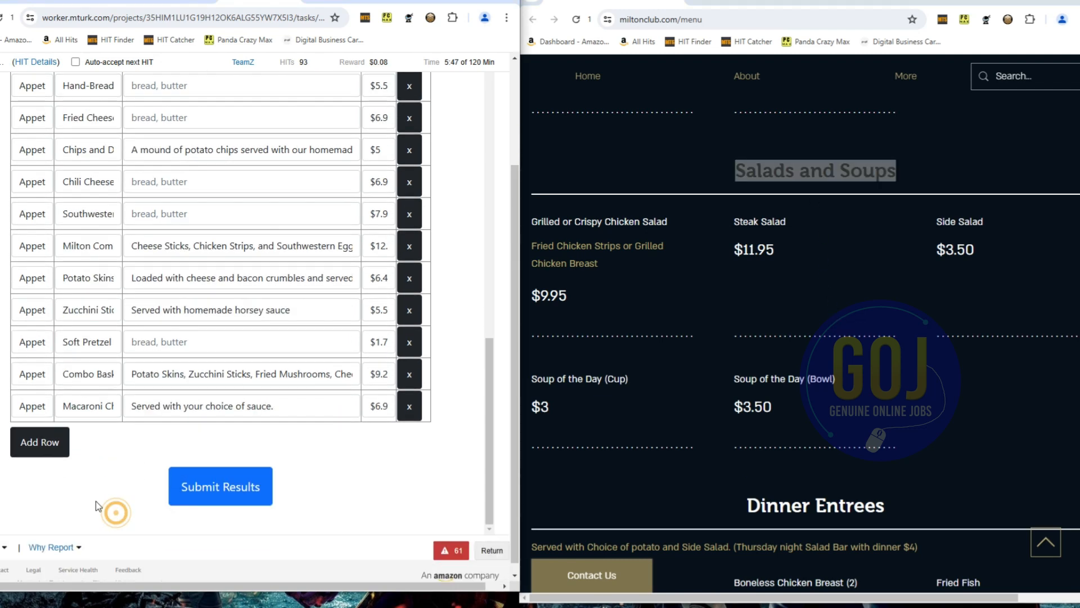
pyautogui.click(44, 431)
pyautogui.click(44, 467)
pyautogui.click(45, 495)
pyautogui.scroll(-2, 45, 495)
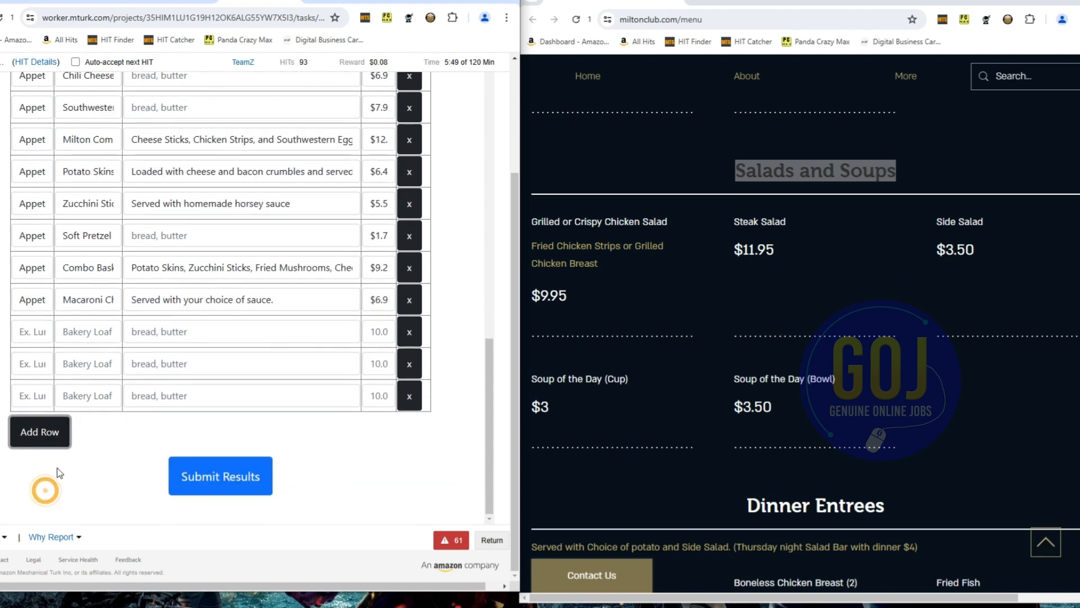
pyautogui.click(45, 436)
pyautogui.click(45, 464)
# Paste Salads and Soups as the menu category in all five new rows.
pyautogui.click(33, 332)
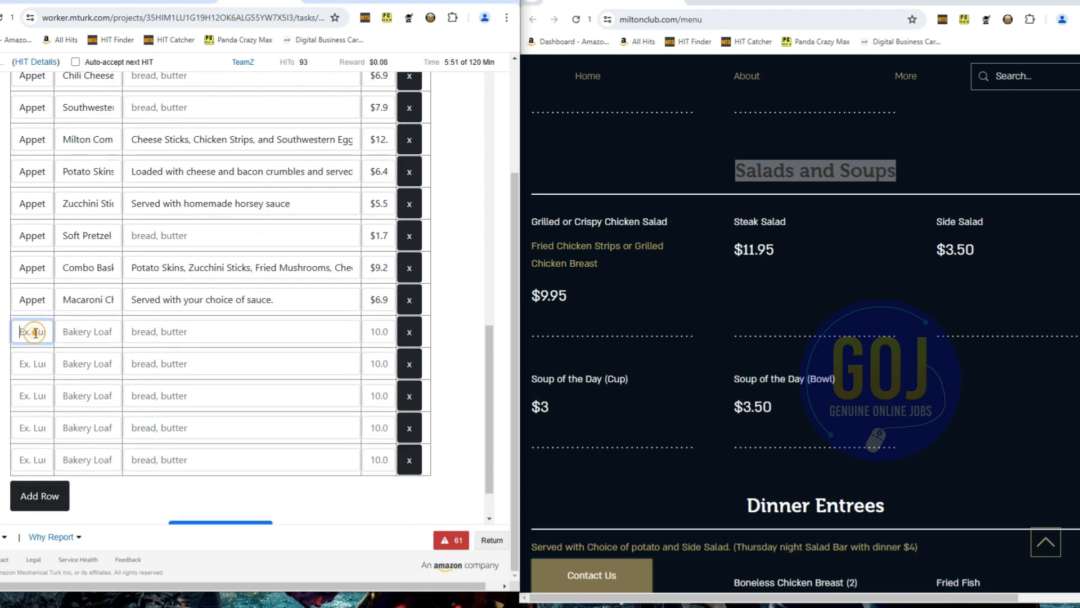
pyautogui.hotkey('ctrl', 'v')
pyautogui.click(24, 363)
pyautogui.hotkey('ctrl', 'v')
pyautogui.click(29, 389)
pyautogui.hotkey('ctrl', 'v')
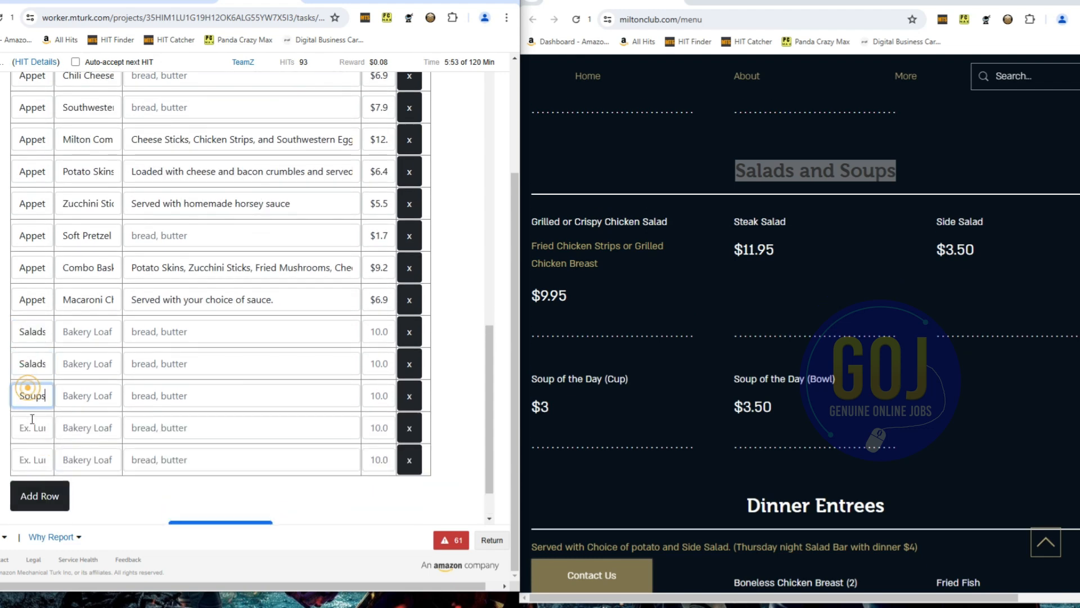
pyautogui.click(32, 422)
pyautogui.hotkey('ctrl', 'v')
pyautogui.click(32, 457)
pyautogui.hotkey('ctrl', 'v')
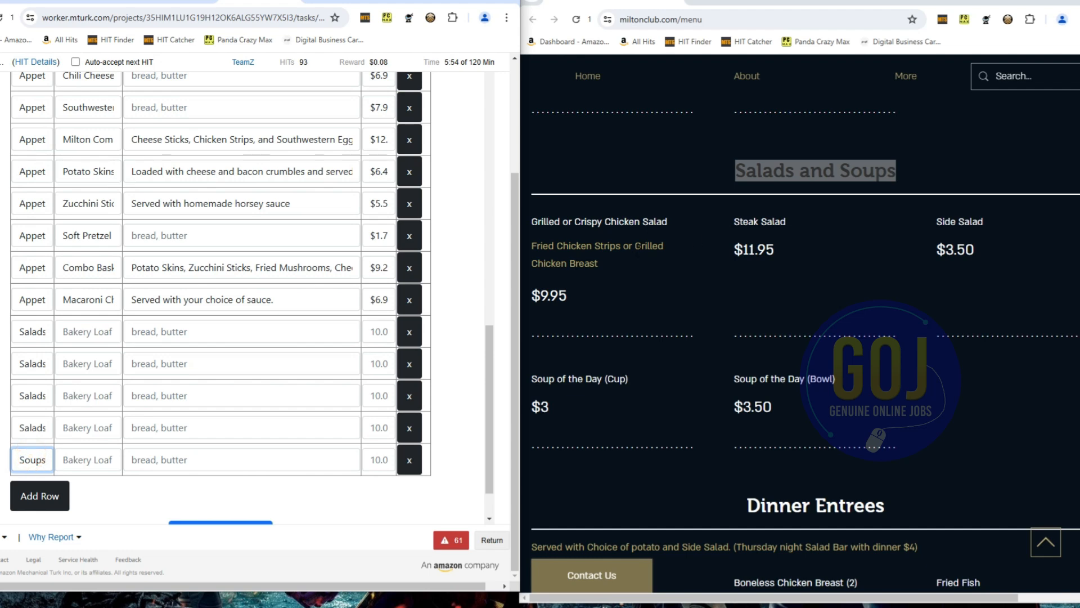
# Fill the first Salads and Soups row with Grilled or Crispy Chicken Salad, its Fried Chicken Strips or Grilled Chicken Breast ingredients, and $9.95.
pyautogui.tripleClick(667, 223)
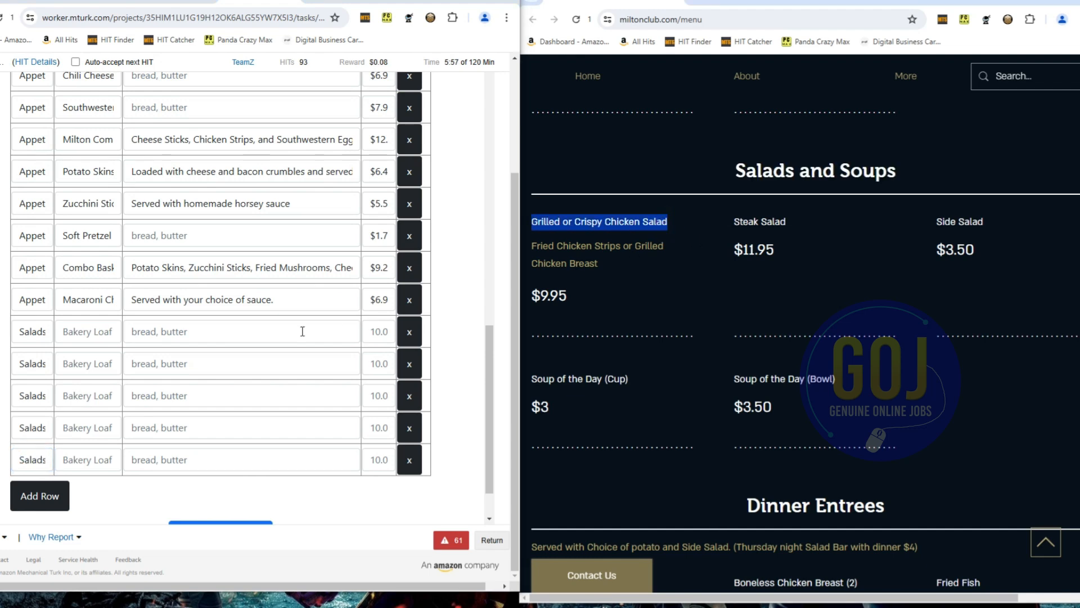
pyautogui.click(87, 336)
pyautogui.hotkey('ctrl', 'v')
pyautogui.moveTo(602, 264); pyautogui.dragTo(534, 247)
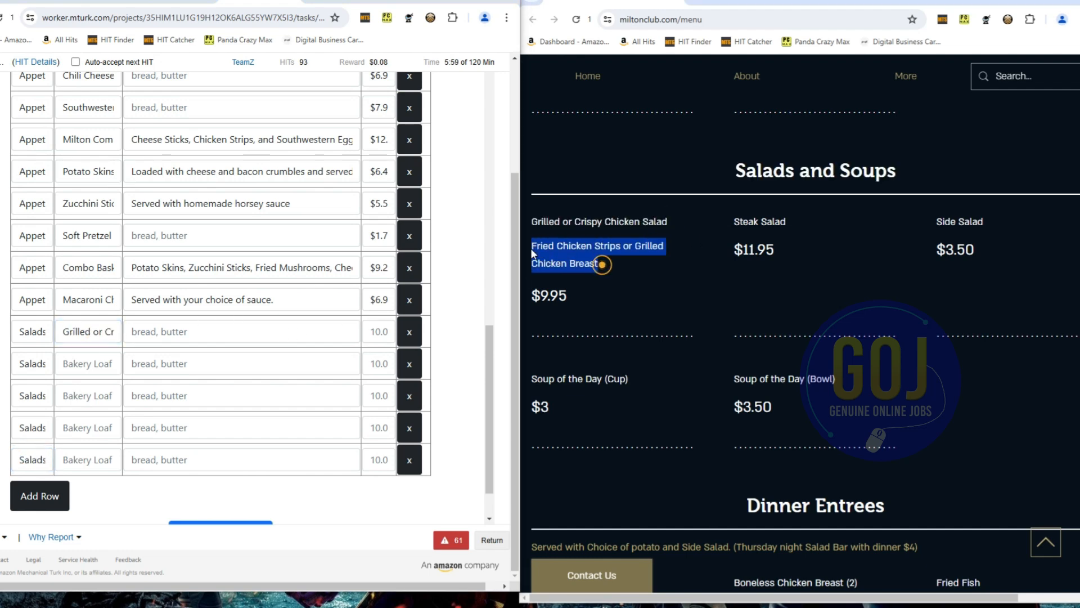
pyautogui.click(378, 331)
pyautogui.hotkey('ctrl', 'v')
# Fill the following two Salads and Soups rows with Steak Salad at $11.95 and Side Salad at $3.50.
pyautogui.tripleClick(760, 222)
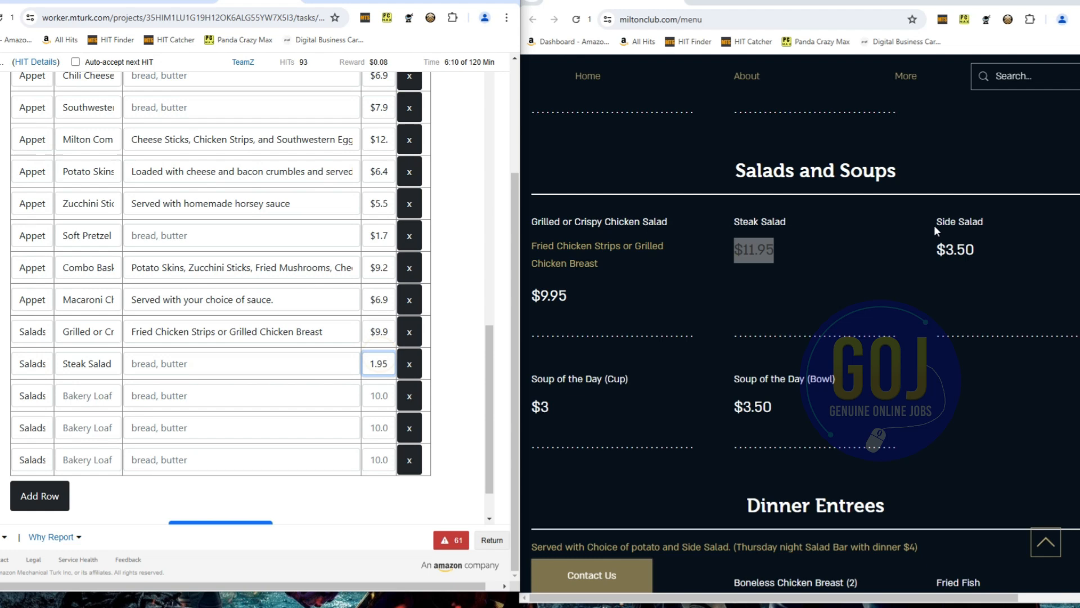
pyautogui.moveTo(936, 224); pyautogui.dragTo(984, 223)
pyautogui.click(90, 396)
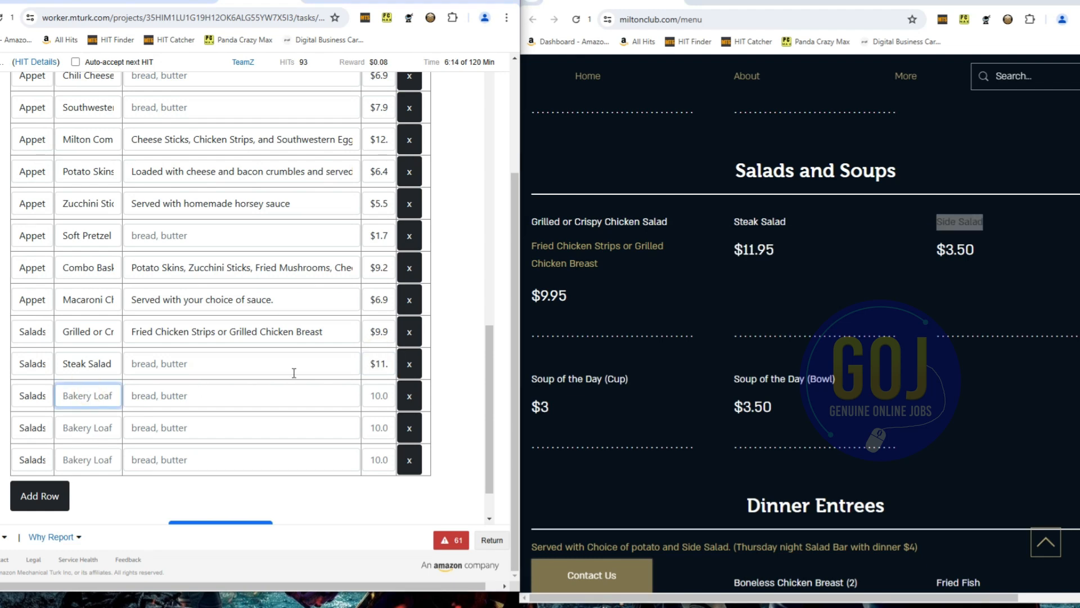
pyautogui.hotkey('ctrl', 'v')
pyautogui.moveTo(936, 250); pyautogui.dragTo(975, 251)
pyautogui.click(378, 396)
pyautogui.hotkey('ctrl', 'v')
# Fill the last two Salads and Soups rows with Soup of the Day (Cup) at $3 and Soup of the Day (Bowl) at $3.50.
pyautogui.moveTo(531, 379); pyautogui.dragTo(629, 380)
pyautogui.click(90, 428)
pyautogui.hotkey('ctrl', 'v')
pyautogui.moveTo(734, 380); pyautogui.dragTo(836, 380)
pyautogui.click(90, 460)
pyautogui.hotkey('ctrl', 'v')
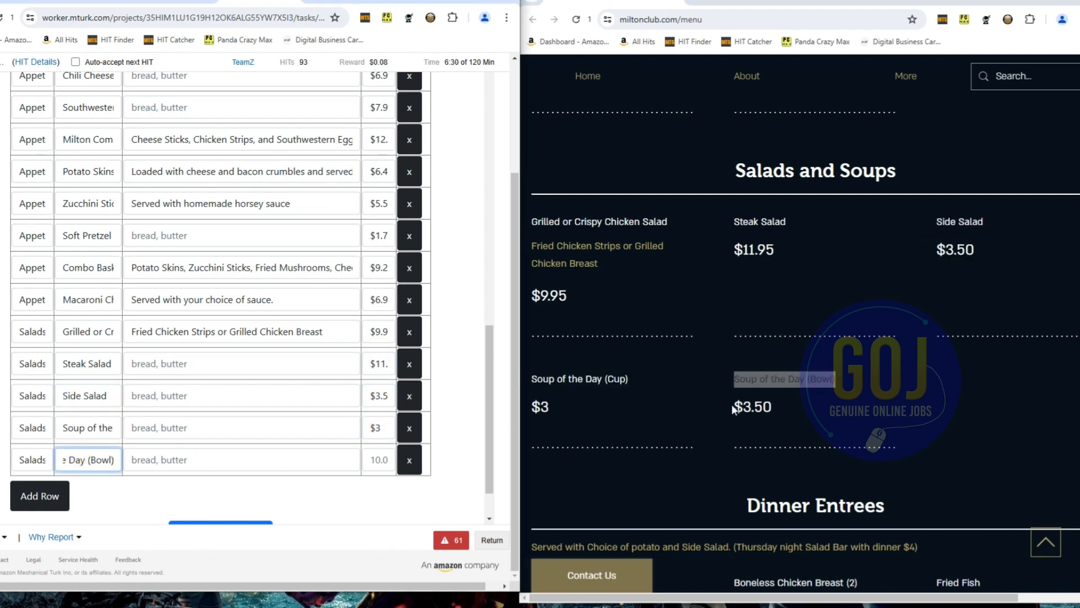
pyautogui.moveTo(734, 407); pyautogui.dragTo(773, 407)
pyautogui.click(378, 460)
pyautogui.hotkey('ctrl', 'v')
# Copy the Dinner Entrees heading from the menu and add five blank rows below the Salads and Soups entries.
pyautogui.scroll(-6, 689, 413)
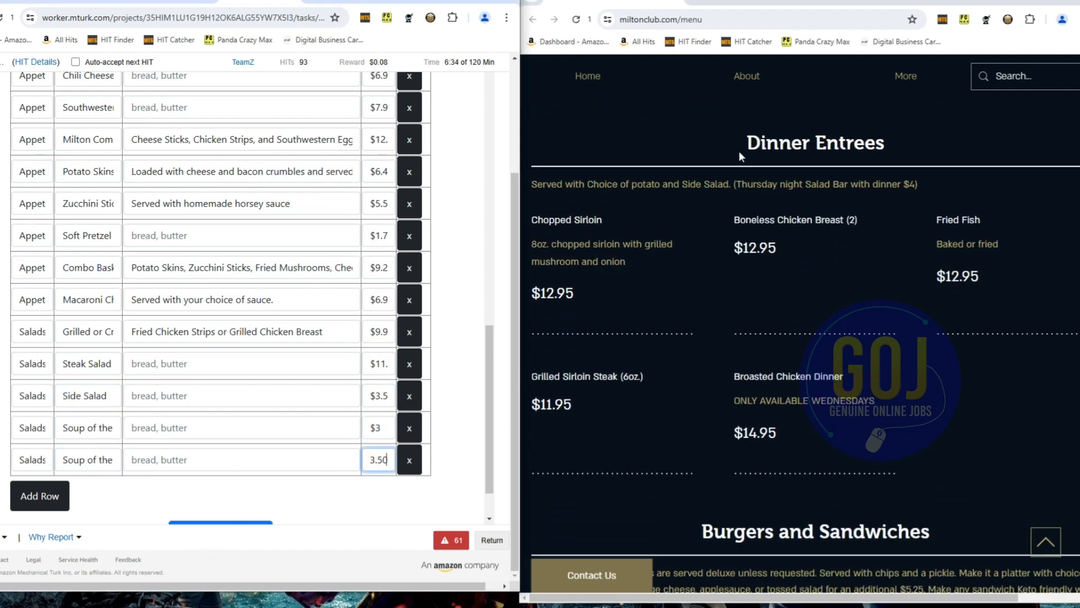
pyautogui.moveTo(739, 144); pyautogui.dragTo(888, 144)
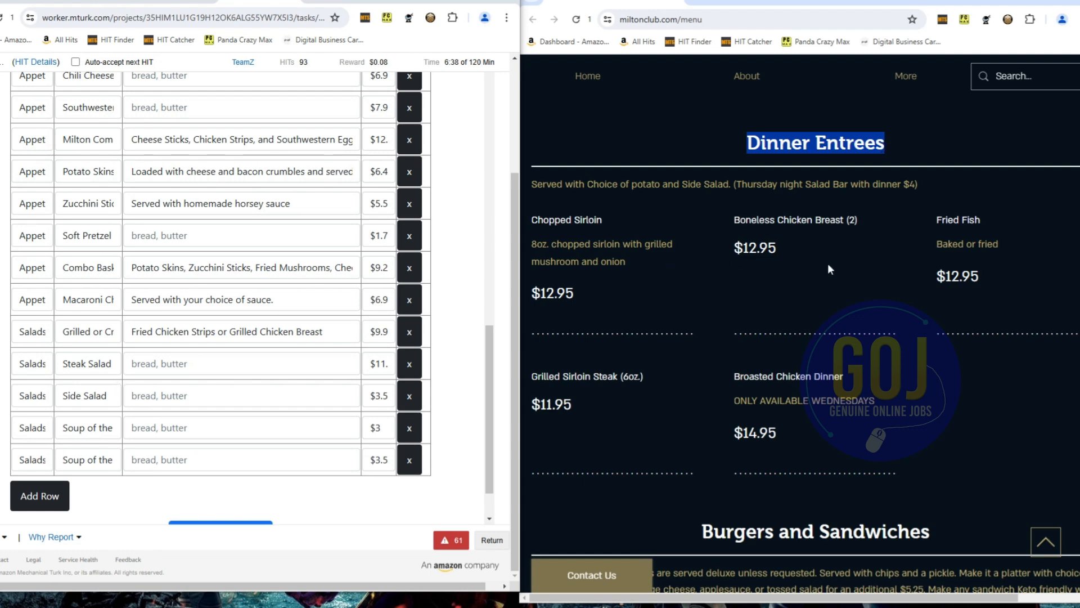
pyautogui.click(40, 497)
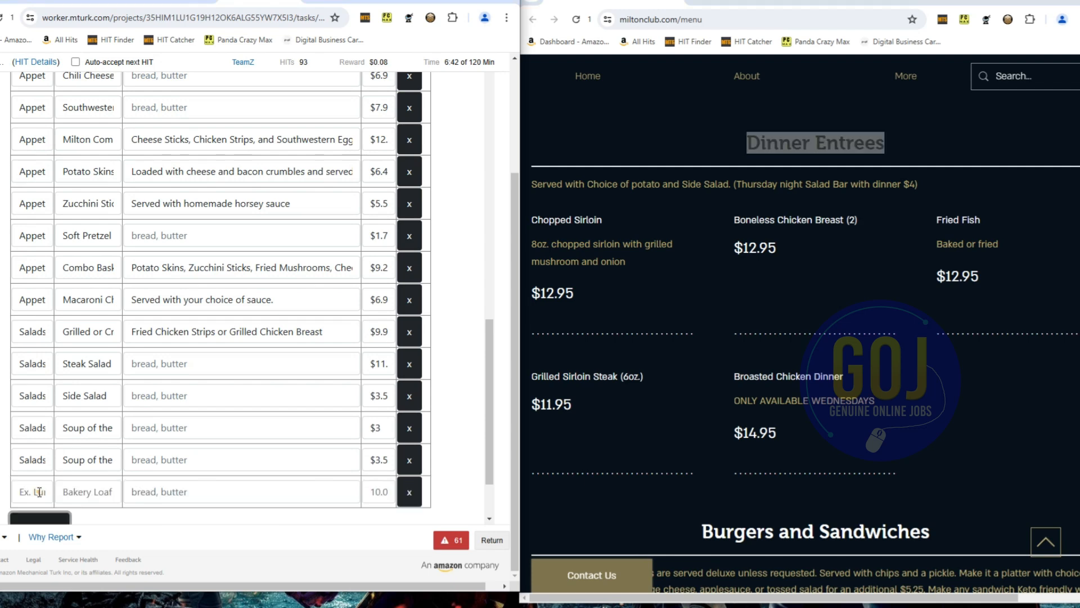
pyautogui.click(41, 518)
pyautogui.scroll(-3, 42, 501)
pyautogui.click(42, 437)
pyautogui.click(42, 466)
pyautogui.click(41, 495)
# Paste Dinner Entrees as the menu category in all five new rows.
pyautogui.click(32, 366)
pyautogui.hotkey('ctrl', 'v')
pyautogui.click(33, 397)
pyautogui.hotkey('ctrl', 'v')
pyautogui.click(33, 429)
pyautogui.hotkey('ctrl', 'v')
pyautogui.click(33, 459)
pyautogui.hotkey('ctrl', 'v')
pyautogui.click(34, 489)
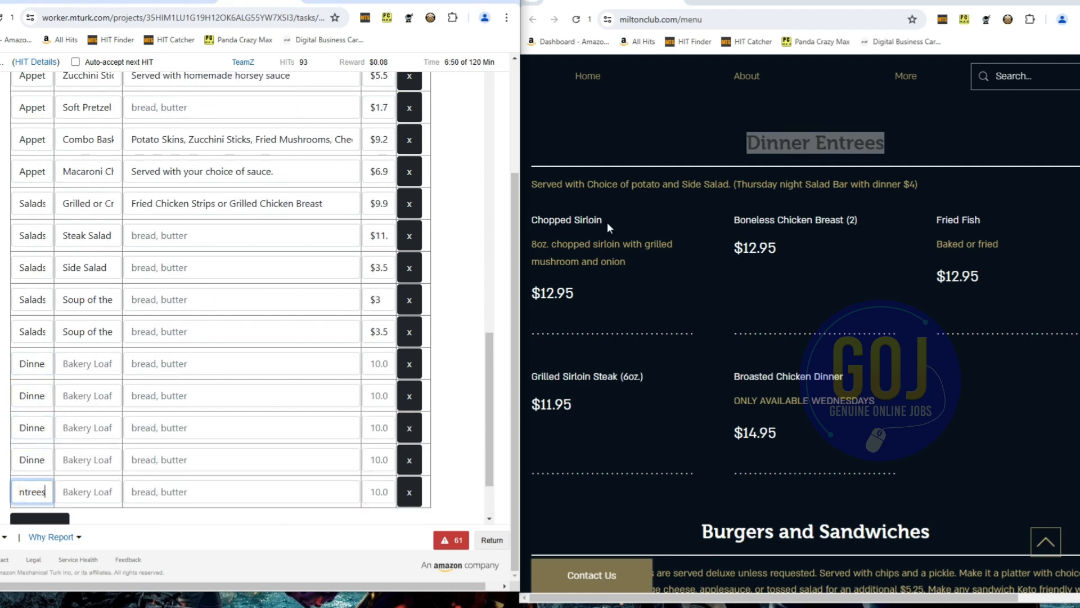
# Complete the Chopped Sirloin row with 8oz. chopped sirloin with grilled mushroom and onion as ingredients and $12.95 as the price.
pyautogui.moveTo(574, 293); pyautogui.dragTo(534, 298)
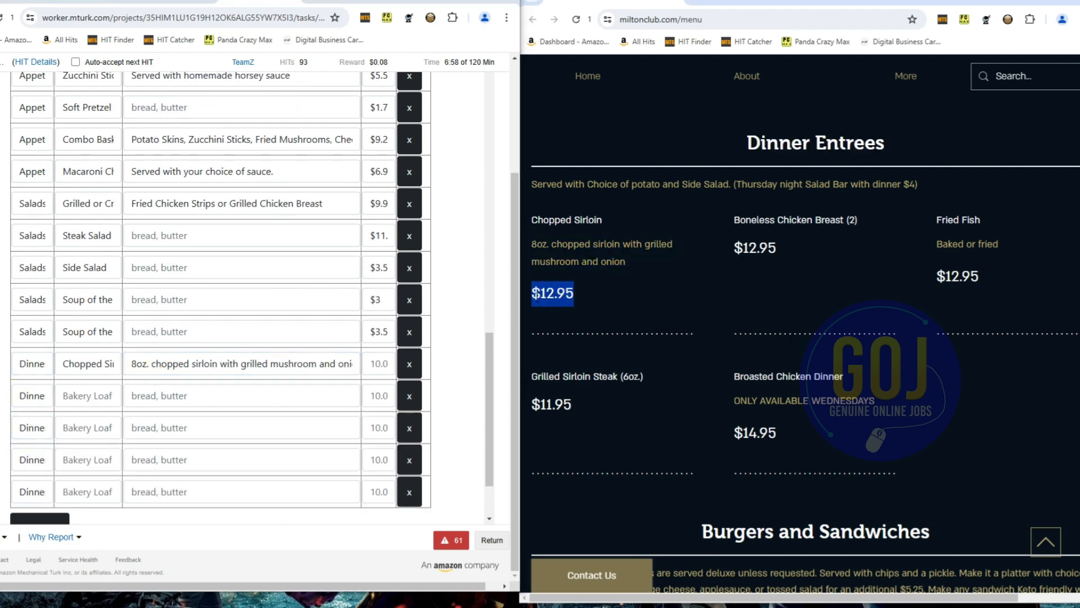
pyautogui.click(380, 362)
pyautogui.hotkey('ctrl', 'v')
# Copy Boneless Chicken Breast (2) from the menu into the item name of the second Dinner Entrees row.
pyautogui.moveTo(732, 219)
pyautogui.mouseDown()
pyautogui.moveTo(855, 221)
pyautogui.moveTo(733, 221)
pyautogui.mouseUp()
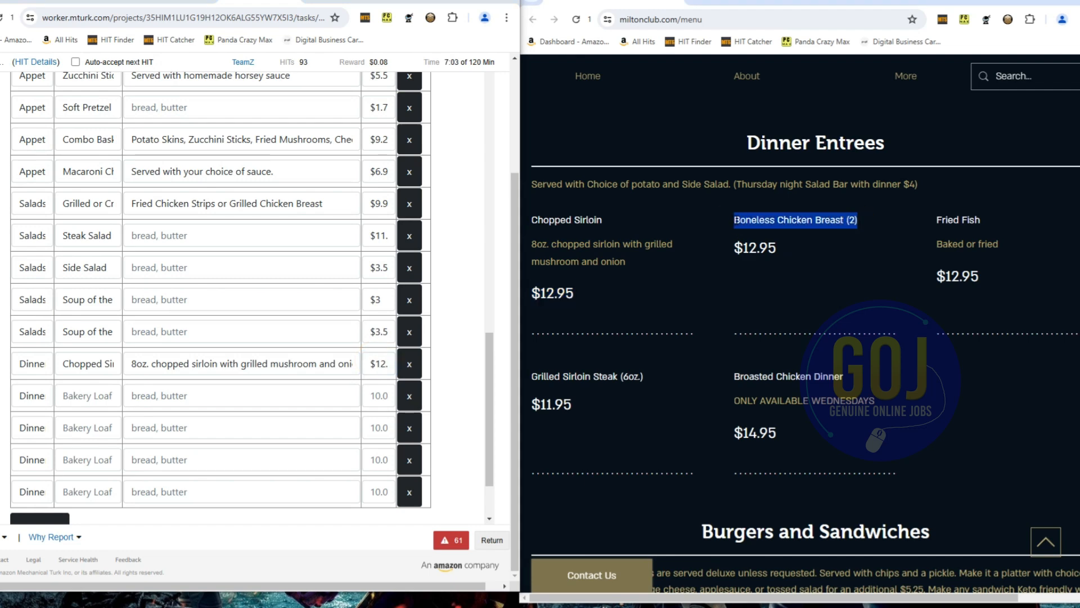
pyautogui.click(108, 388)
pyautogui.hotkey('ctrl', 'v')
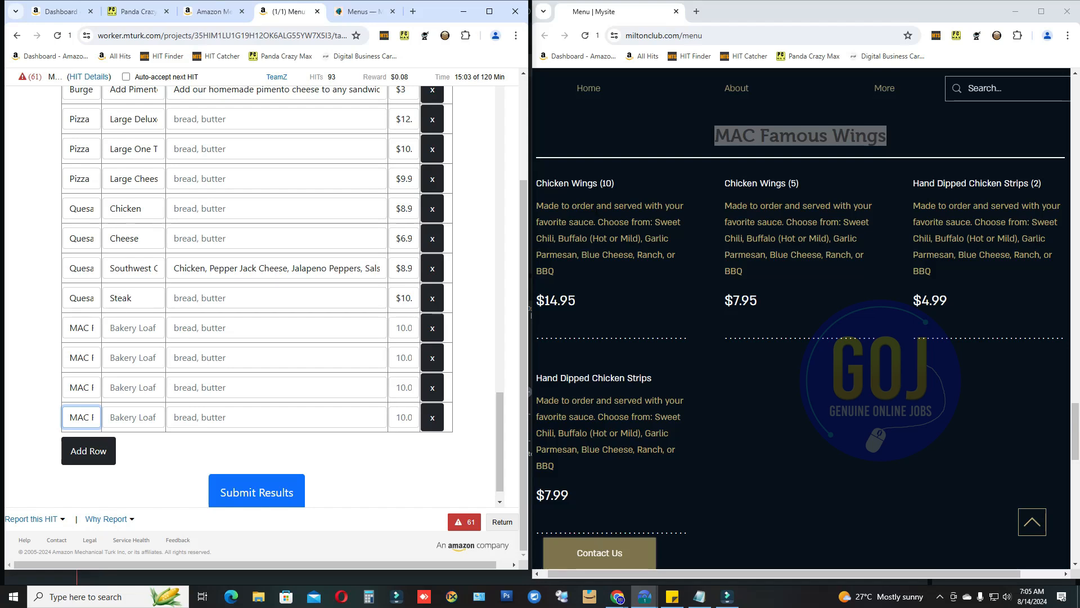
# Copy Chicken Wings (10) from the menu into the item name of the first MAC Famous Wings row.
pyautogui.click(600, 211)
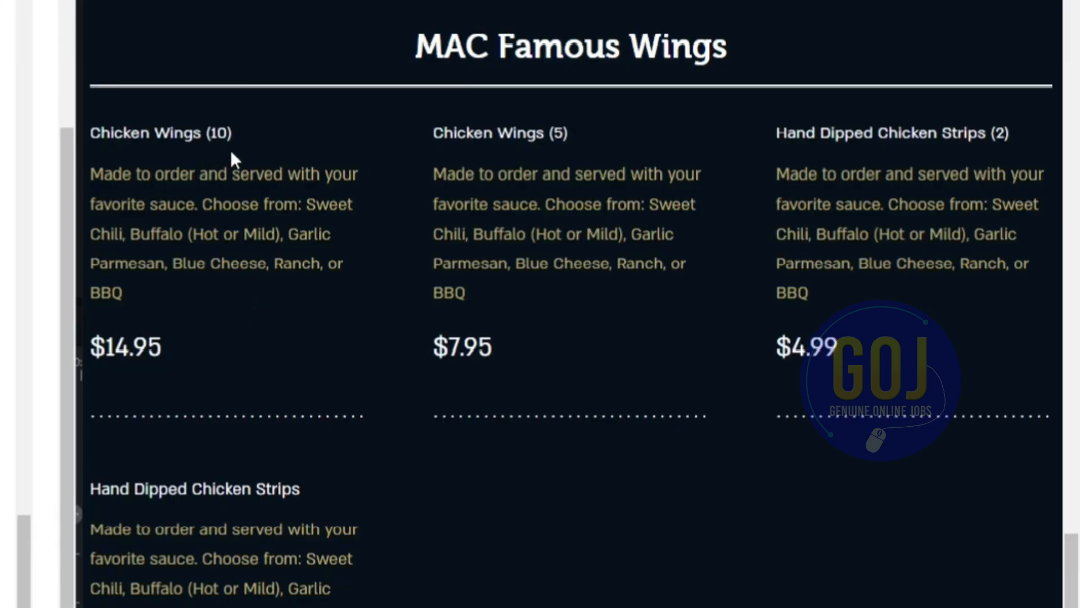
pyautogui.moveTo(238, 135); pyautogui.dragTo(90, 134)
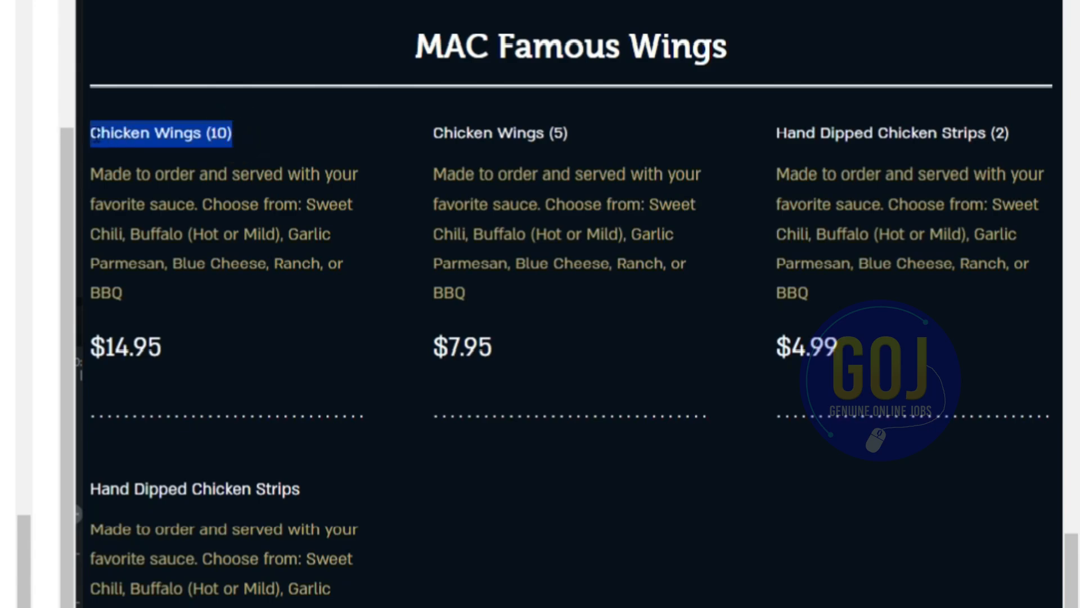
pyautogui.hotkey('ctrl', 'c')
pyautogui.click(142, 327)
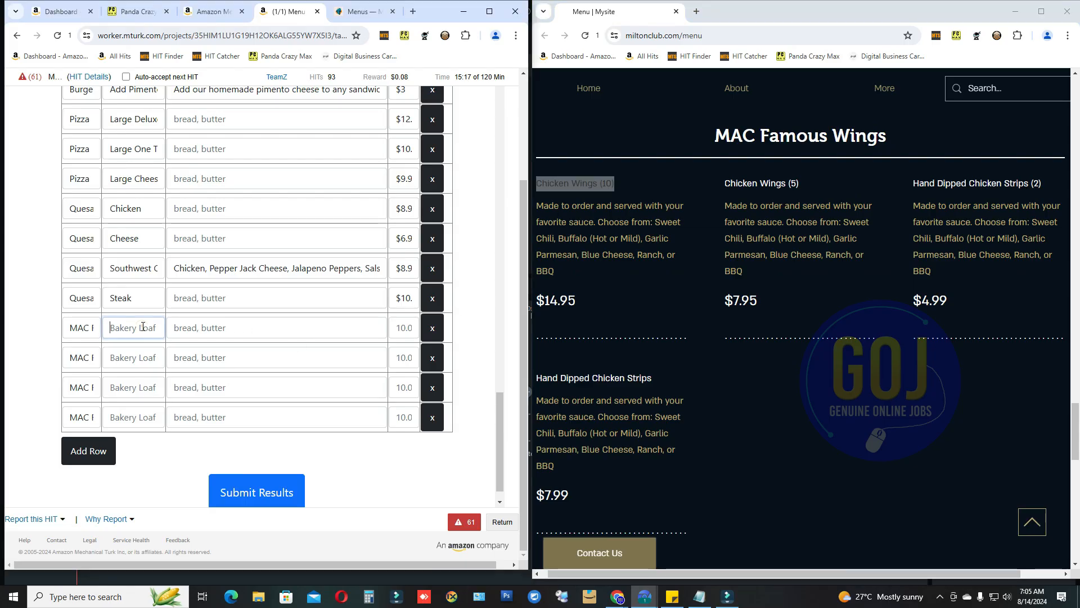
pyautogui.hotkey('ctrl', 'a')
pyautogui.hotkey('ctrl', 'v')
# Fill in the Chicken Wings (10) row's ingredients with the menu's "Made to order" sauce description and set its price to $14.95.
pyautogui.moveTo(557, 271); pyautogui.dragTo(538, 207)
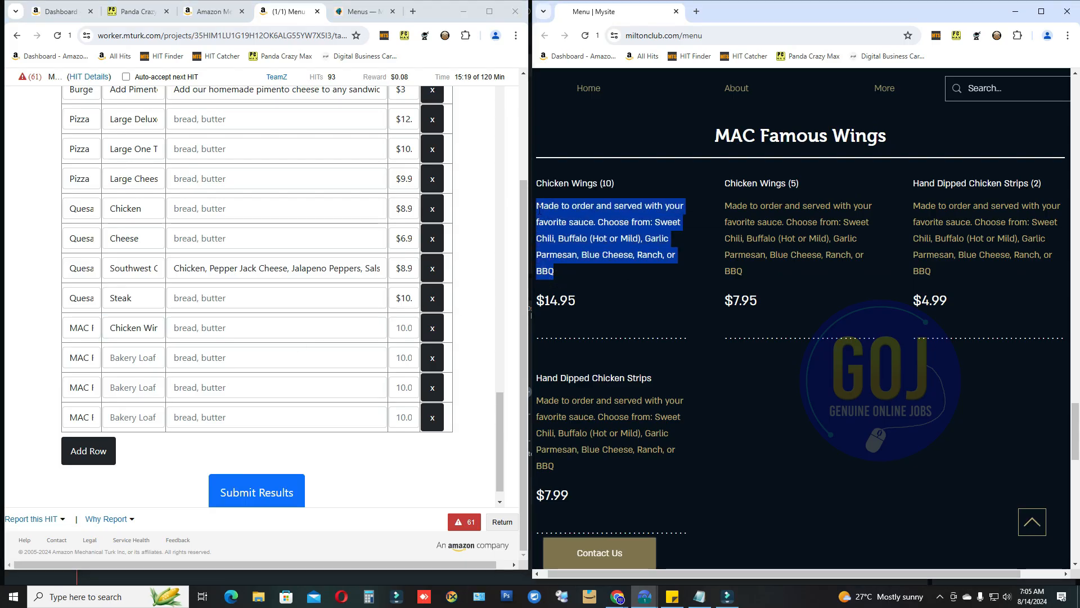
pyautogui.hotkey('ctrl', 'c')
pyautogui.click(203, 329)
pyautogui.hotkey('ctrl', 'v')
pyautogui.doubleClick(575, 300)
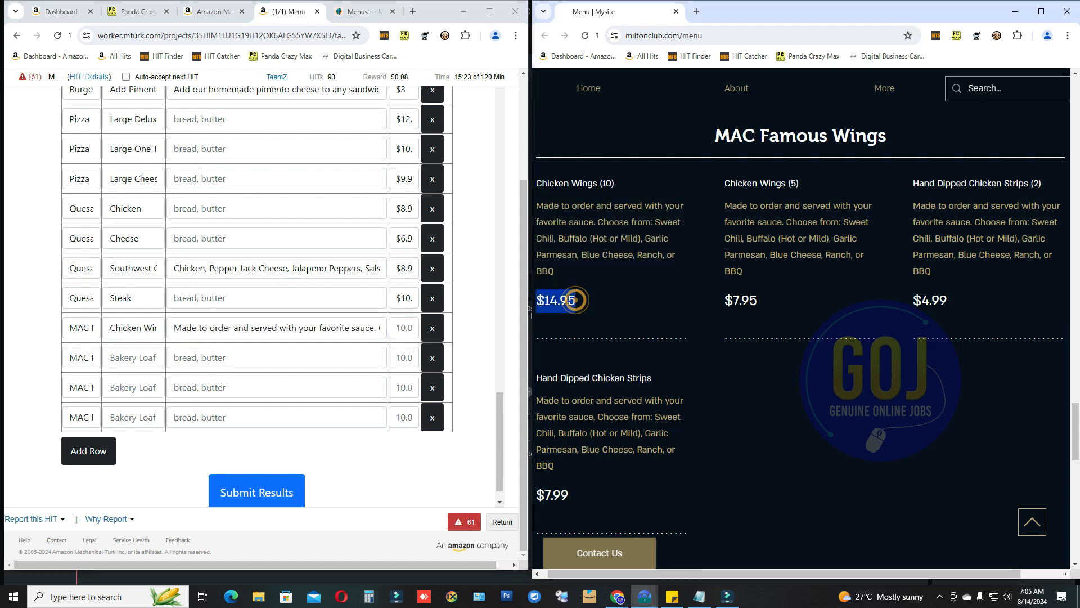
pyautogui.hotkey('ctrl', 'c')
pyautogui.click(395, 332)
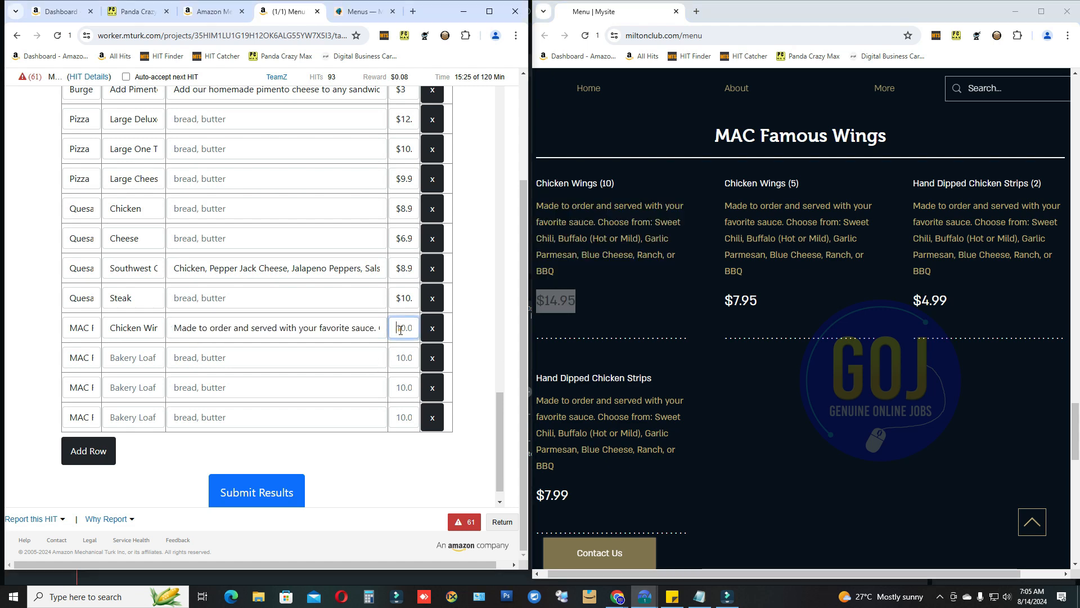
pyautogui.hotkey('ctrl', 'v')
# Fill the second MAC Famous Wings row with Chicken Wings (5), its "Made to order" sauce description, and $7.95.
pyautogui.tripleClick(761, 183)
pyautogui.hotkey('ctrl', 'c')
pyautogui.click(134, 358)
pyautogui.hotkey('ctrl', 'v')
pyautogui.moveTo(745, 272); pyautogui.dragTo(722, 206)
pyautogui.hotkey('ctrl', 'c')
pyautogui.click(181, 358)
pyautogui.hotkey('ctrl', 'v')
pyautogui.moveTo(759, 302); pyautogui.dragTo(721, 302)
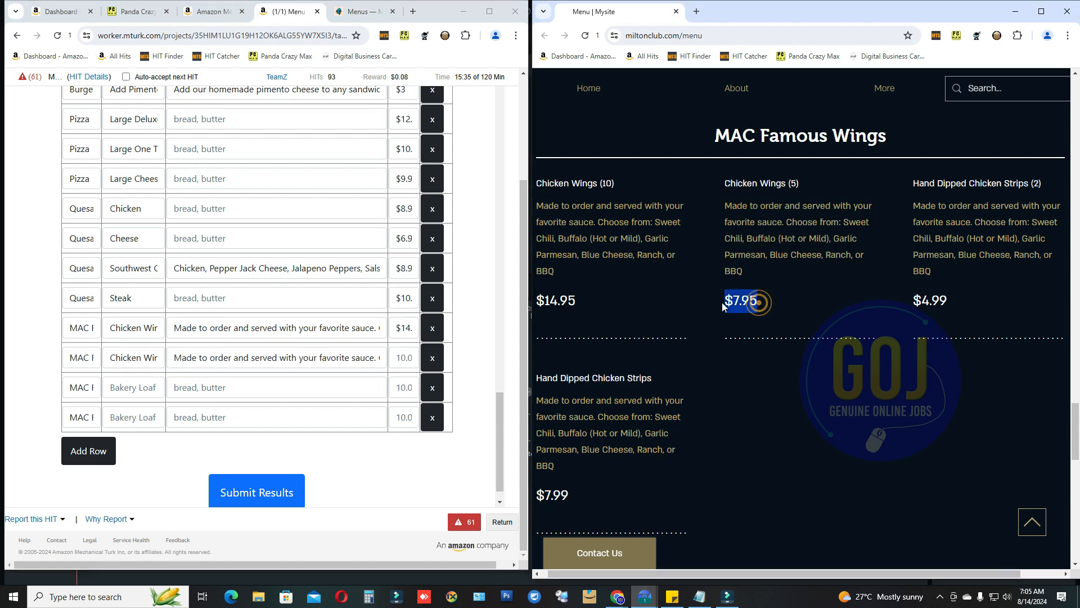
pyautogui.hotkey('ctrl', 'c')
pyautogui.click(401, 358)
pyautogui.hotkey('ctrl', 'v')
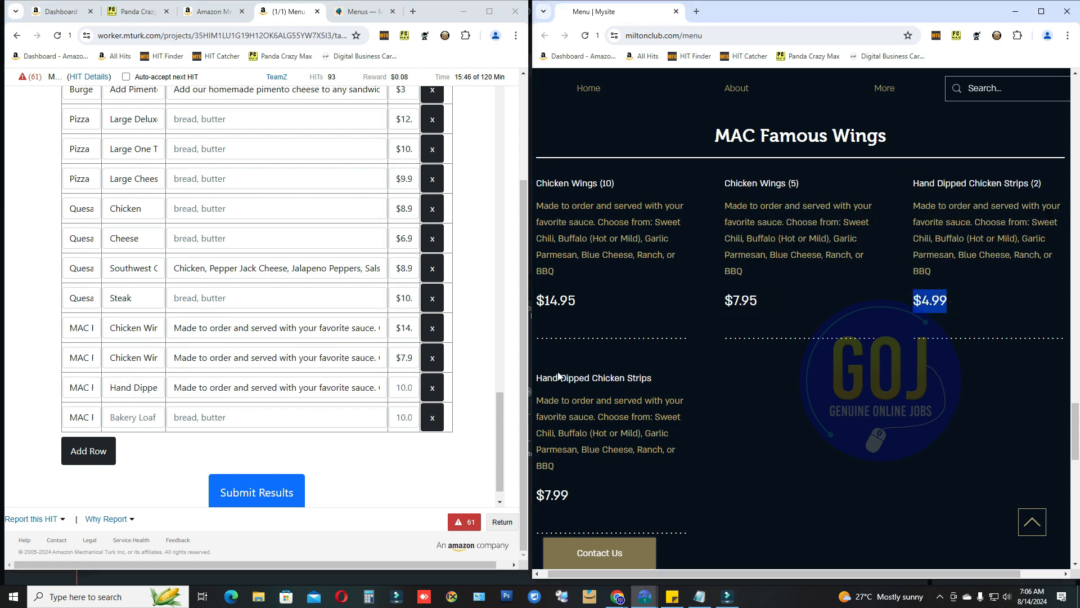
# Set the third MAC Famous Wings row's price to $4.99 and enter Hand Dipped Chicken Strips as the fourth row's item name.
pyautogui.click(409, 394)
pyautogui.hotkey('ctrl', 'v')
pyautogui.moveTo(654, 377); pyautogui.dragTo(536, 378)
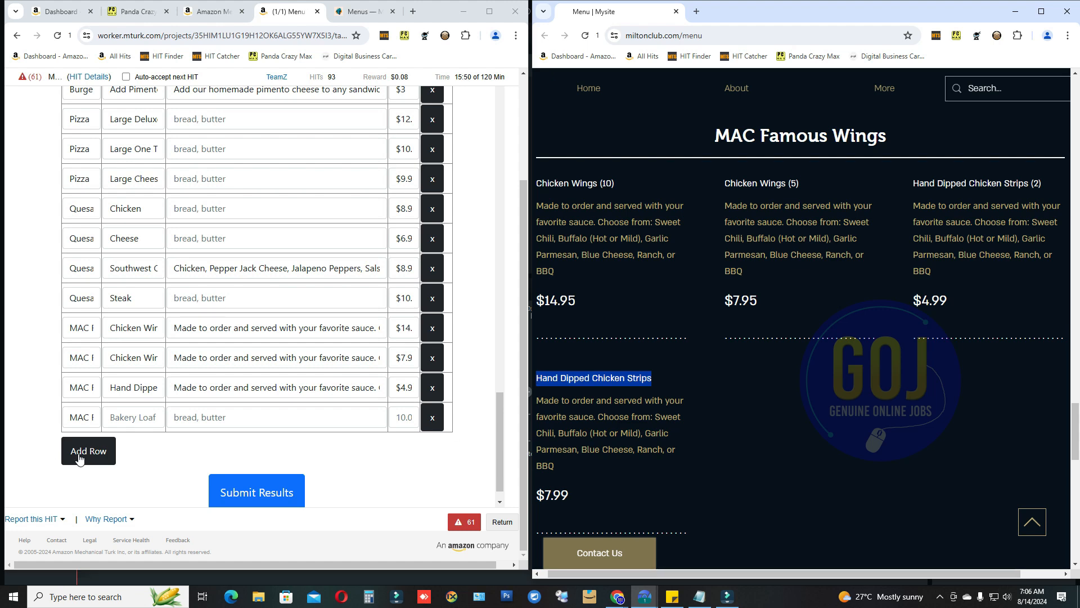
pyautogui.click(126, 419)
pyautogui.hotkey('ctrl', 'v')
# Fill in the last Hand Dipped Chicken Strips row with its "Made to order" sauce description and a price of $7.99.
pyautogui.moveTo(555, 467); pyautogui.dragTo(537, 402)
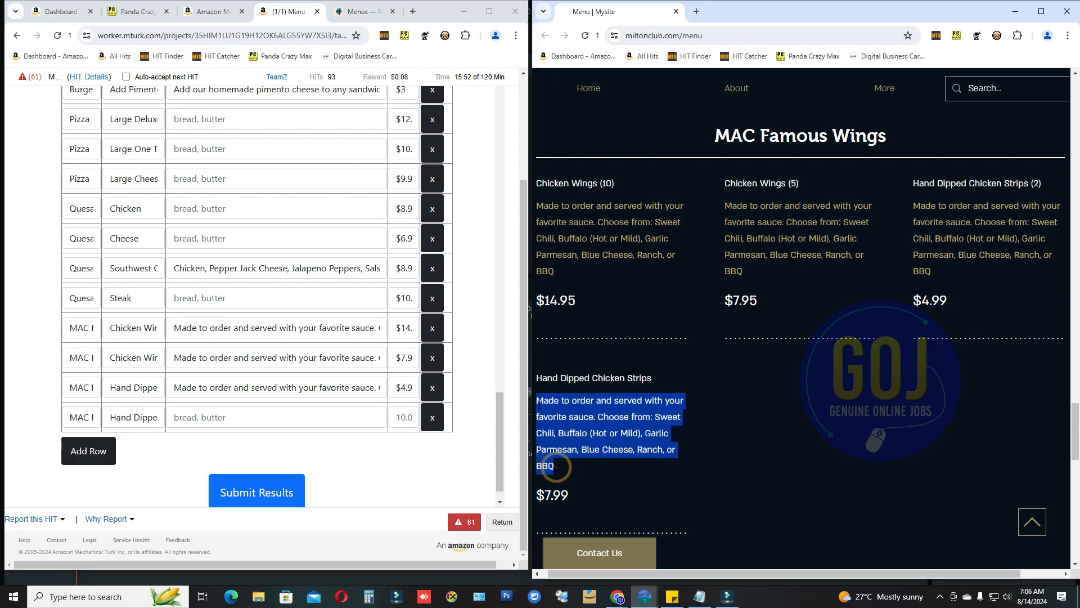
pyautogui.click(267, 419)
pyautogui.hotkey('ctrl', 'v')
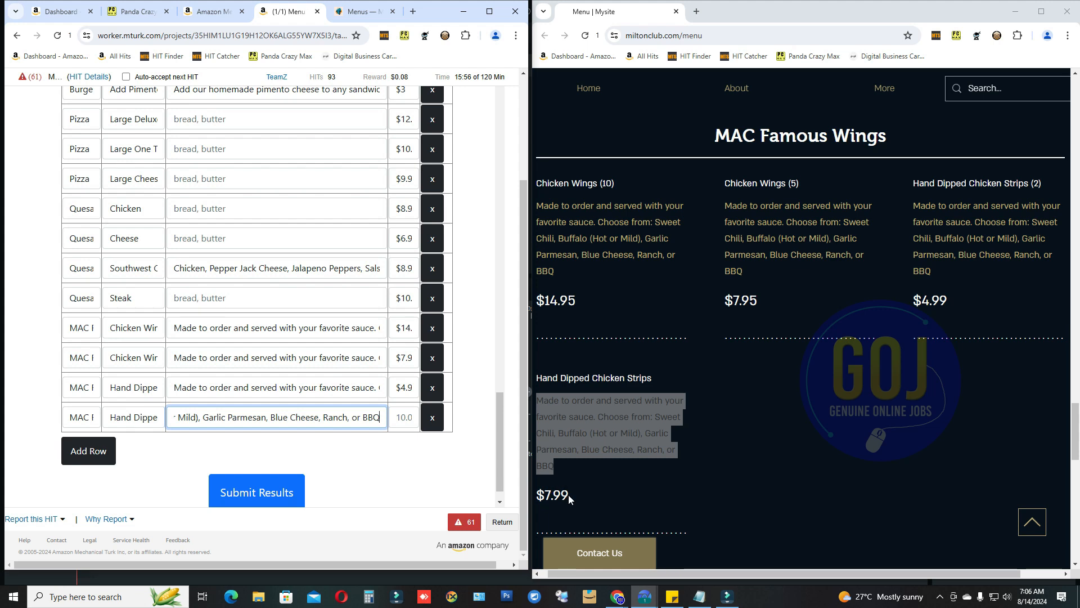
pyautogui.moveTo(570, 499); pyautogui.dragTo(537, 501)
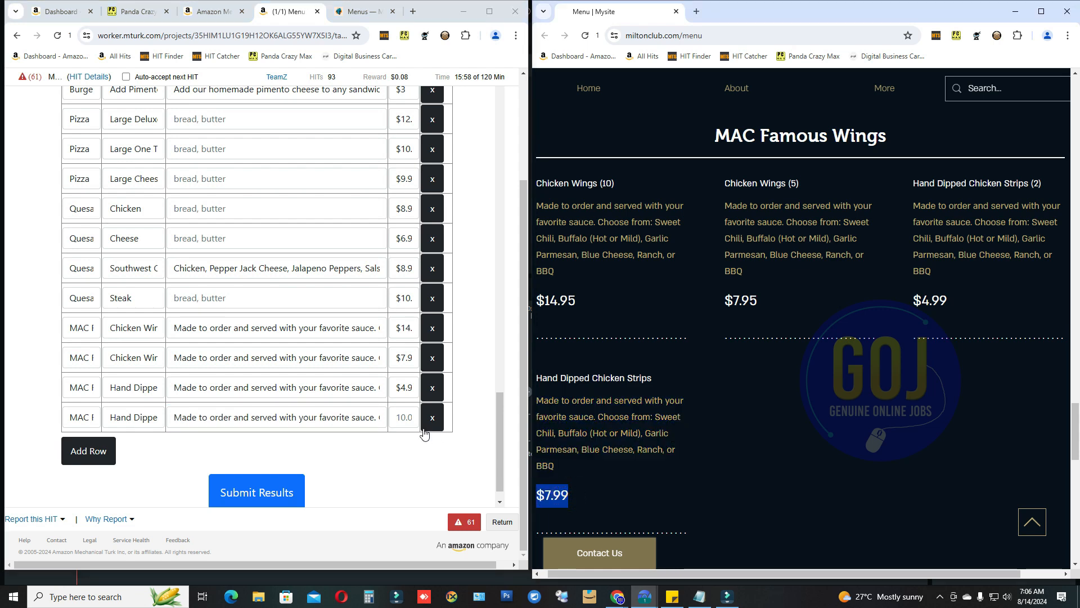
pyautogui.click(404, 416)
pyautogui.write('7.99')
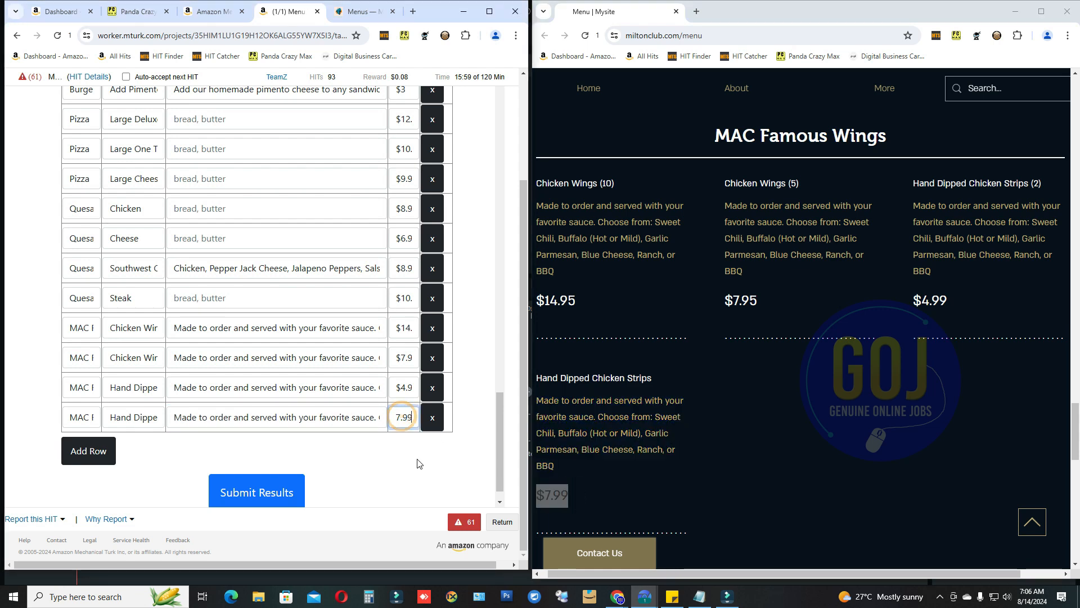
# Review the remaining menu sections and the entry table's rows to check that every item has been transcribed.
pyautogui.click(734, 417)
pyautogui.scroll(-8, 734, 418)
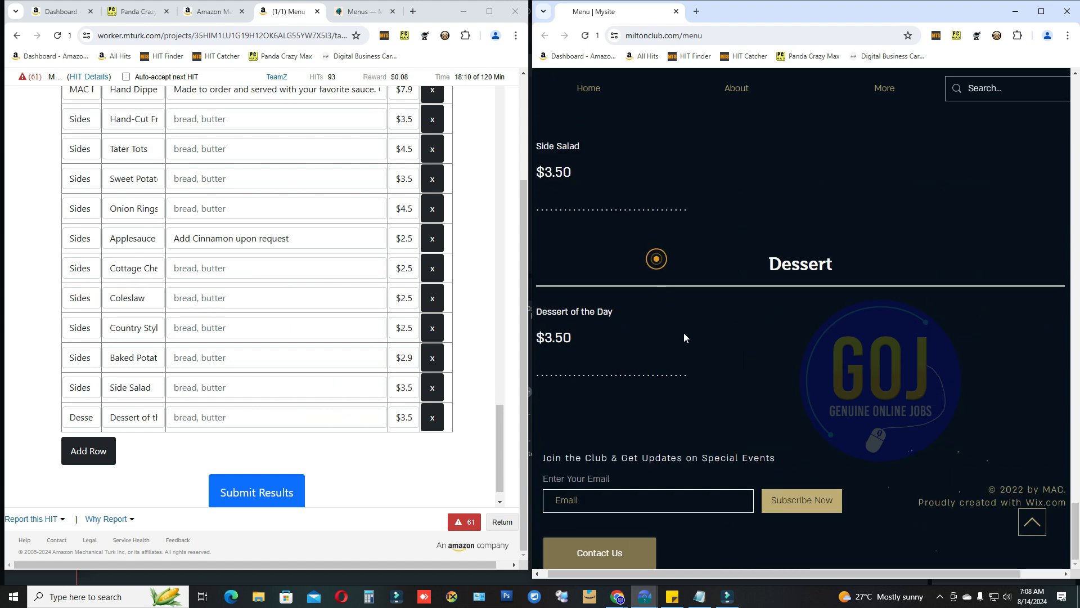
pyautogui.scroll(10, 687, 366)
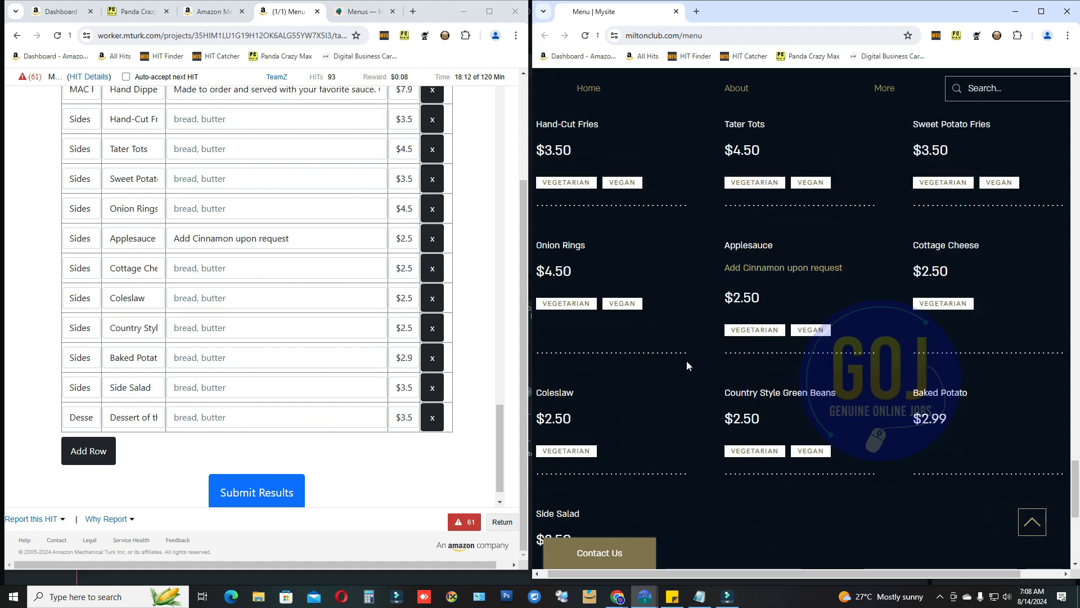
pyautogui.scroll(10, 450, 439)
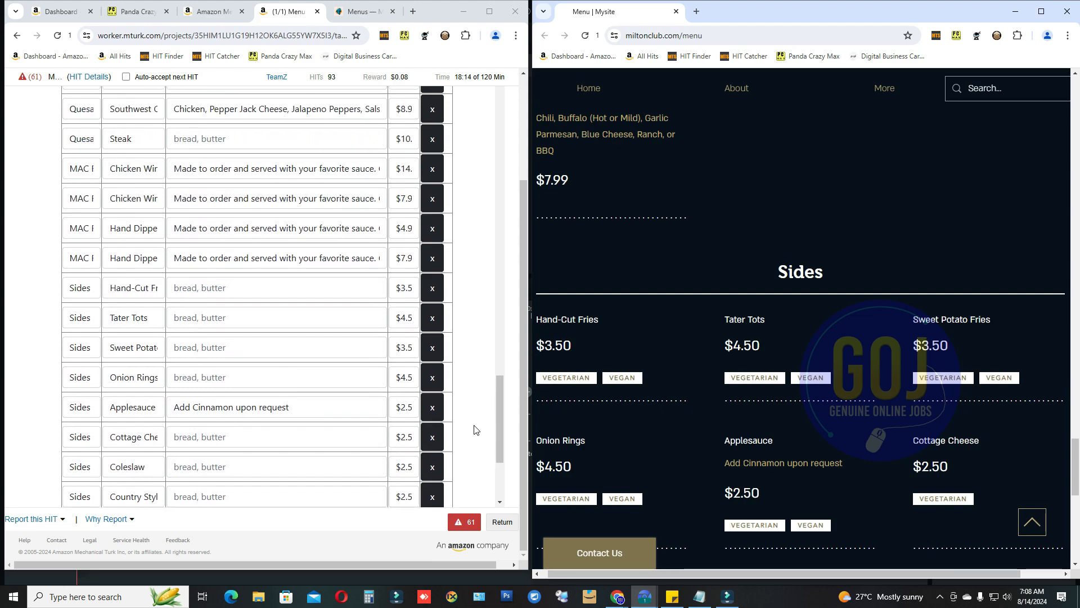
pyautogui.scroll(15, 474, 426)
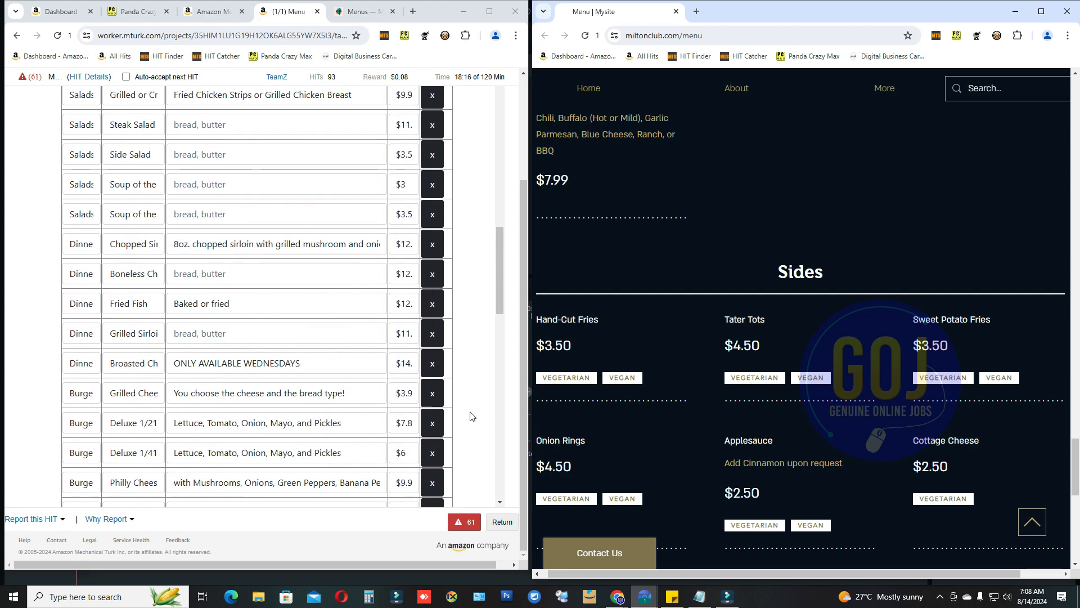
pyautogui.scroll(4, 472, 415)
pyautogui.scroll(-8, 471, 415)
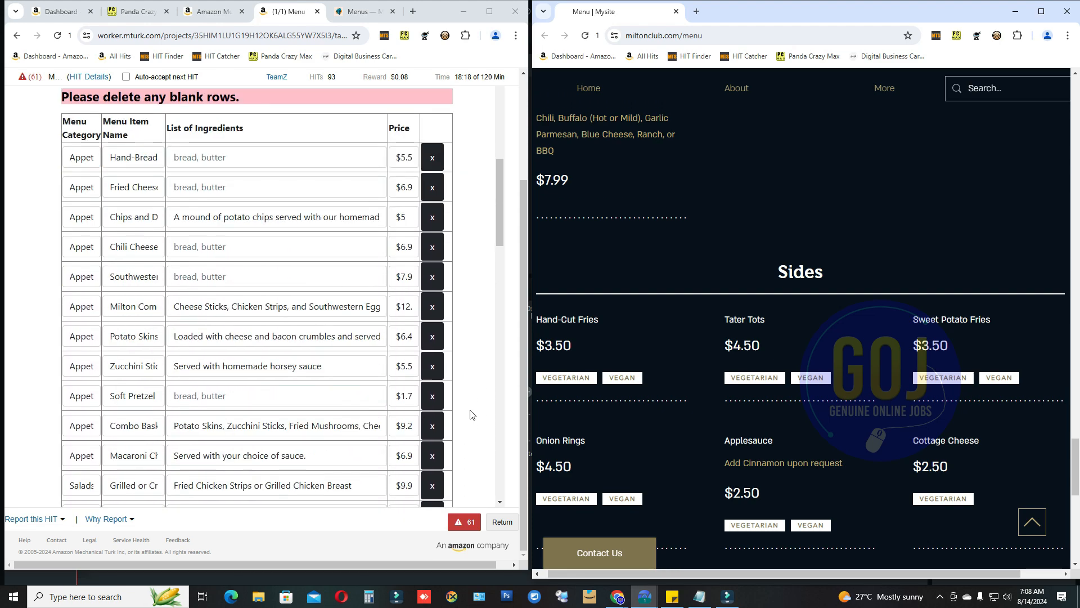
pyautogui.scroll(-2, 472, 414)
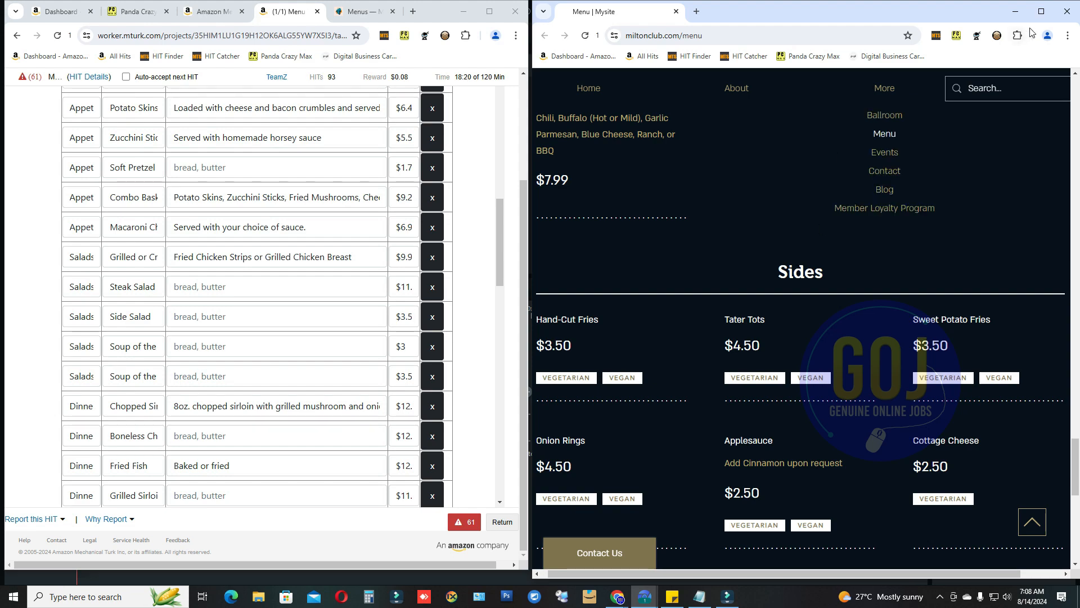
# Enlarge the Milton Athletic Club menu page and look through all its sections from Appetizers to Dessert.
pyautogui.click(1041, 11)
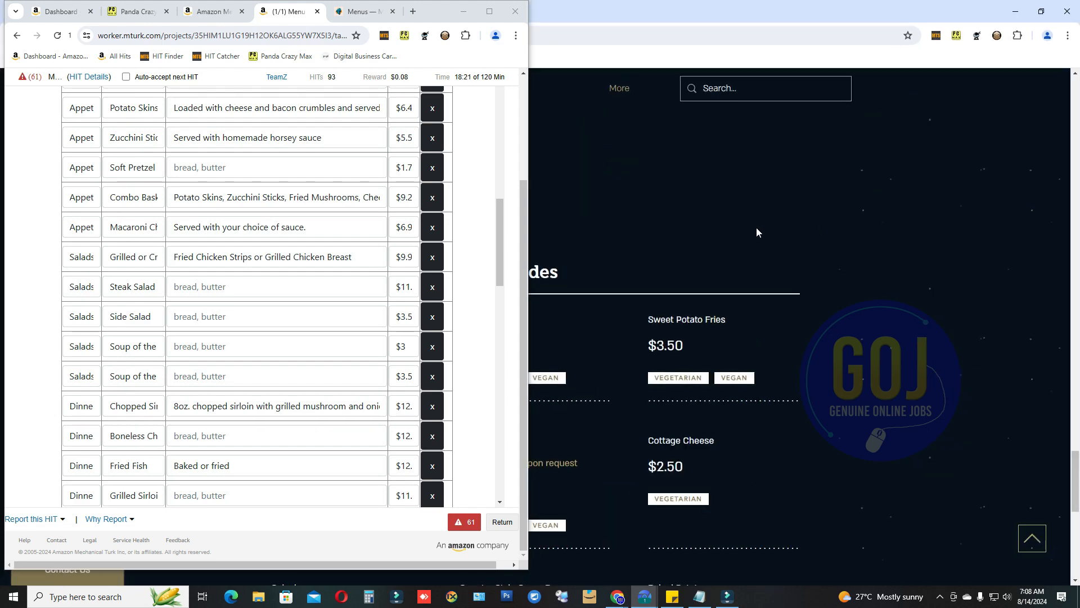
pyautogui.click(463, 12)
pyautogui.scroll(20, 619, 259)
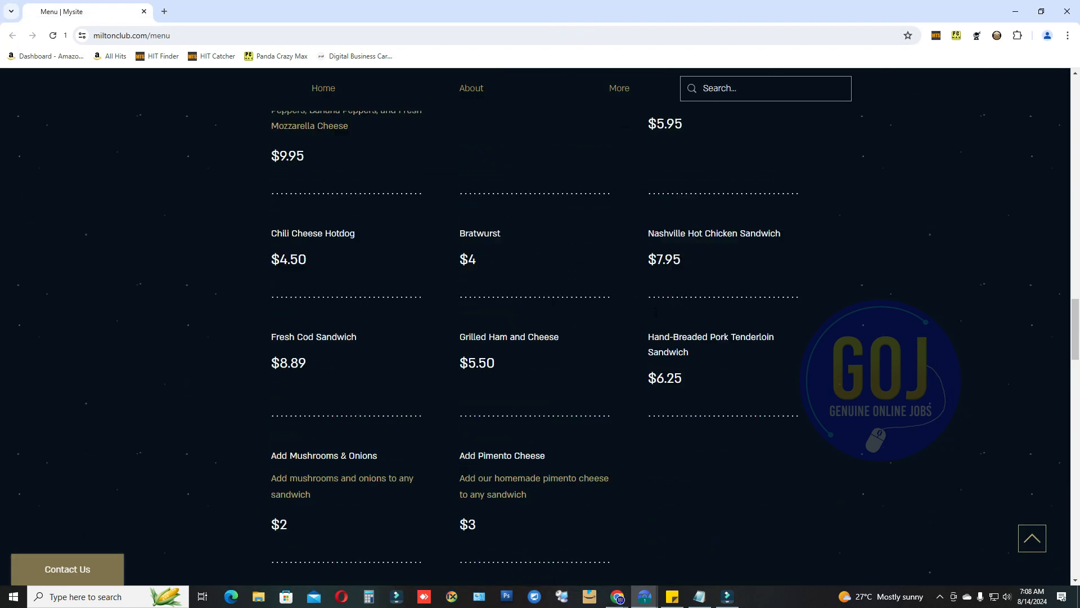
pyautogui.scroll(5, 654, 316)
pyautogui.scroll(10, 654, 316)
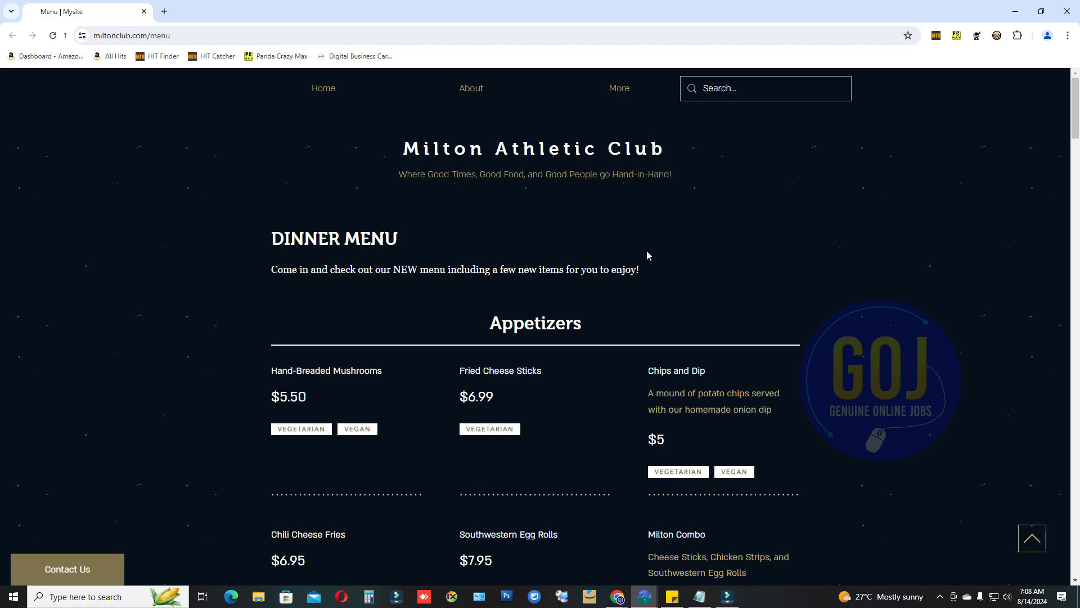
pyautogui.scroll(-20, 610, 301)
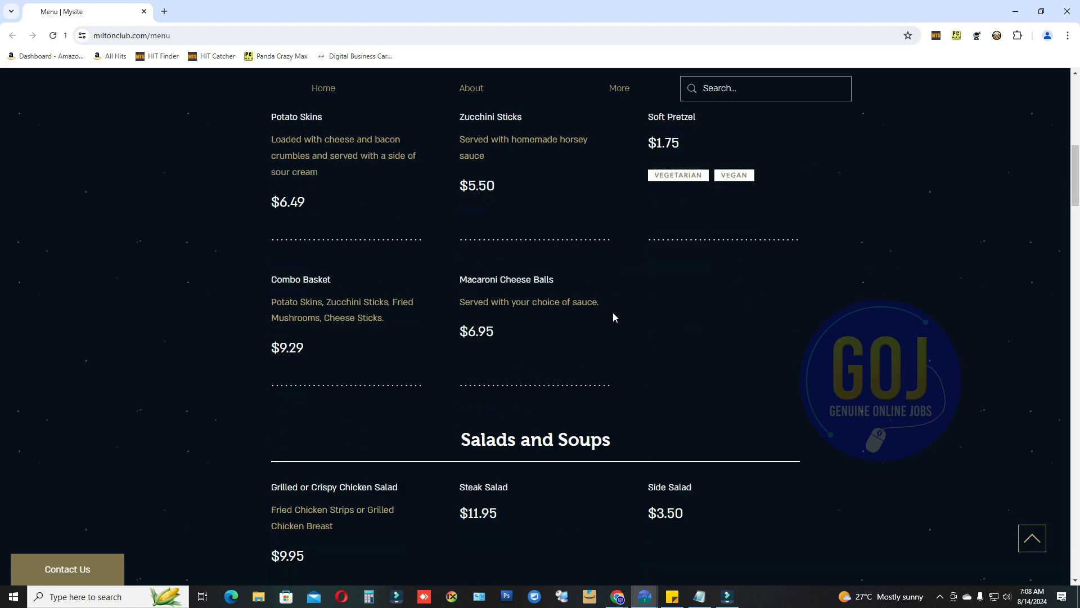
pyautogui.scroll(-20, 613, 313)
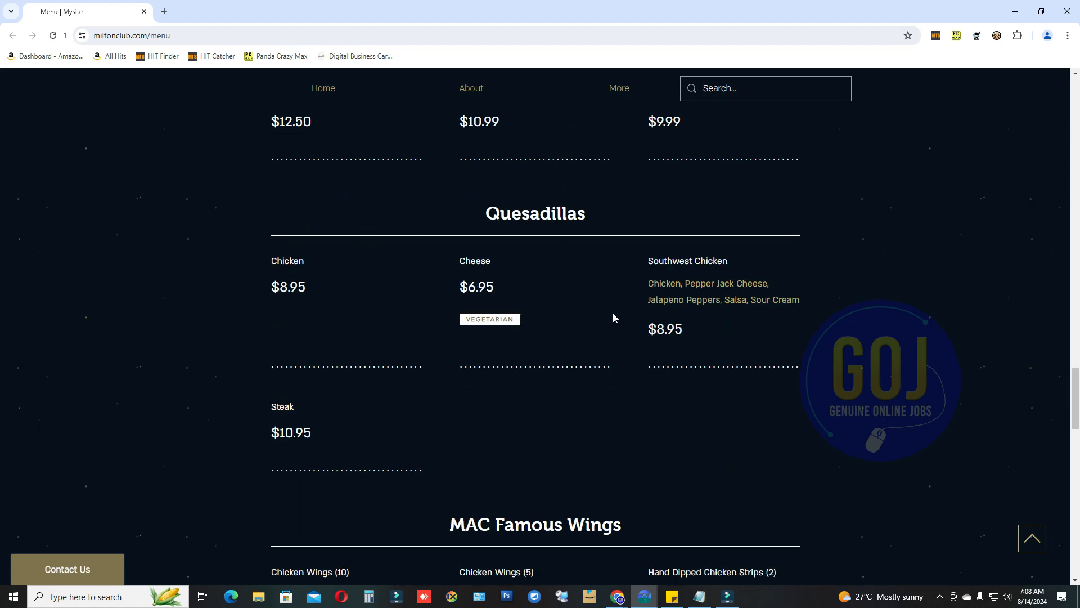
pyautogui.scroll(-7, 616, 327)
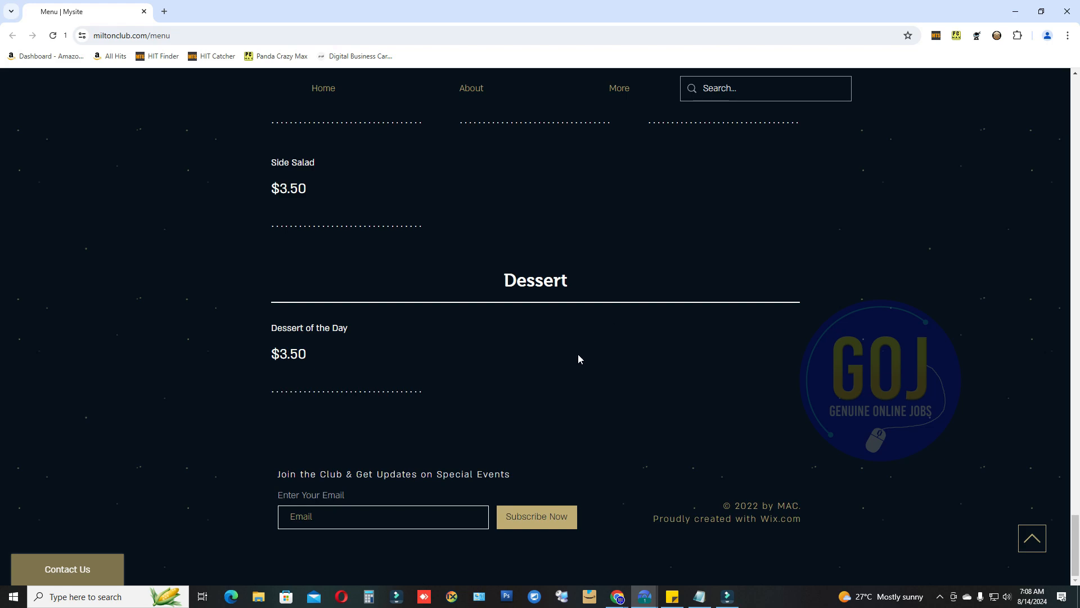
# Return to the Menu Transcription task, enlarge its window and review every row of the entry table from Appetizers to Dessert.
pyautogui.hotkey('alt', 'Tab')
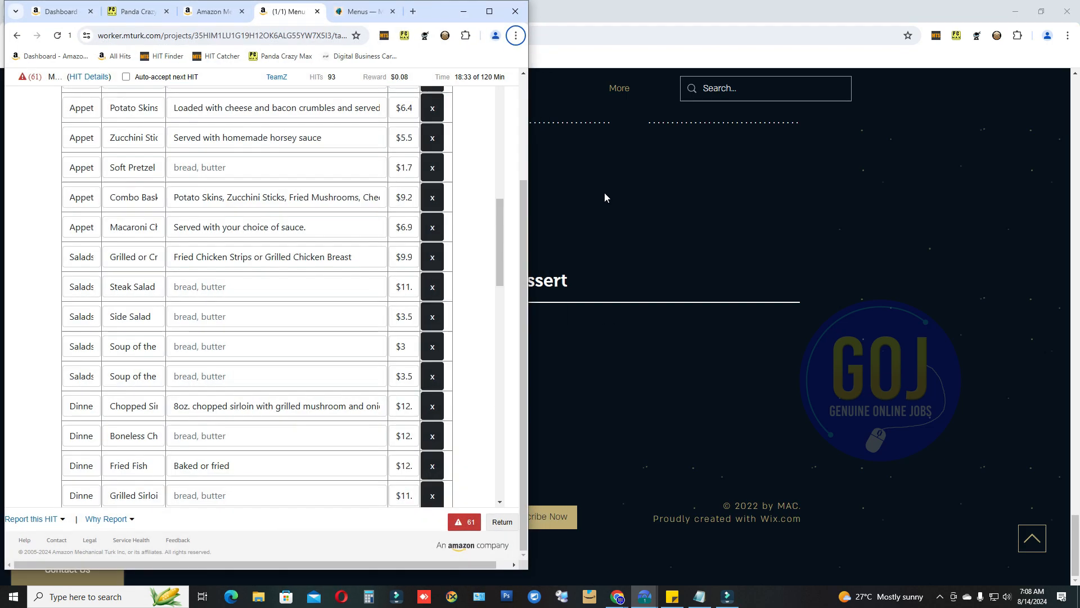
pyautogui.click(489, 11)
pyautogui.scroll(-20, 90, 358)
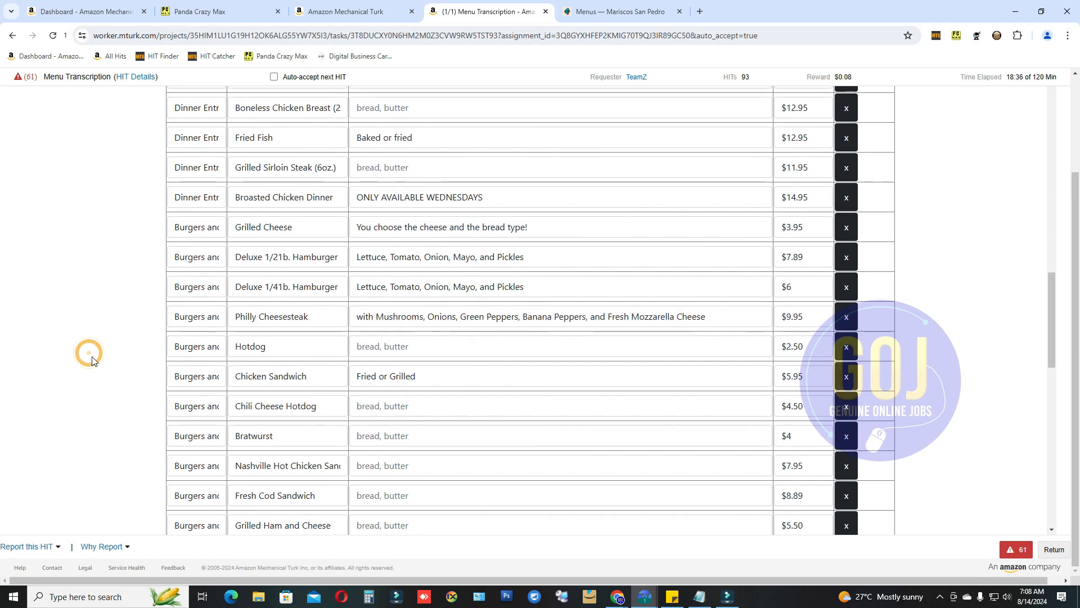
pyautogui.scroll(20, 100, 368)
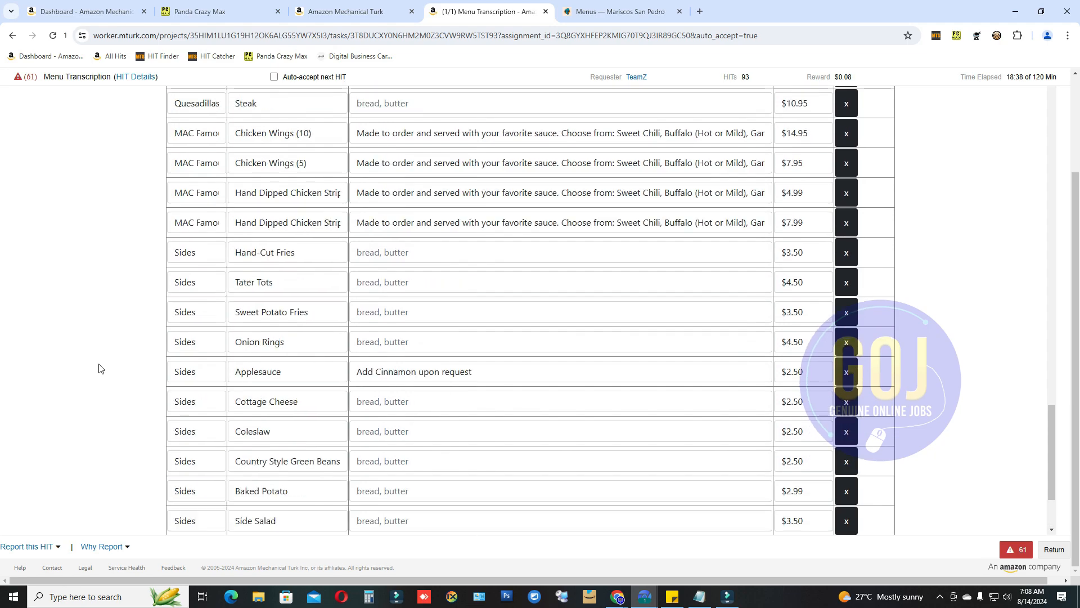
pyautogui.scroll(9, 101, 368)
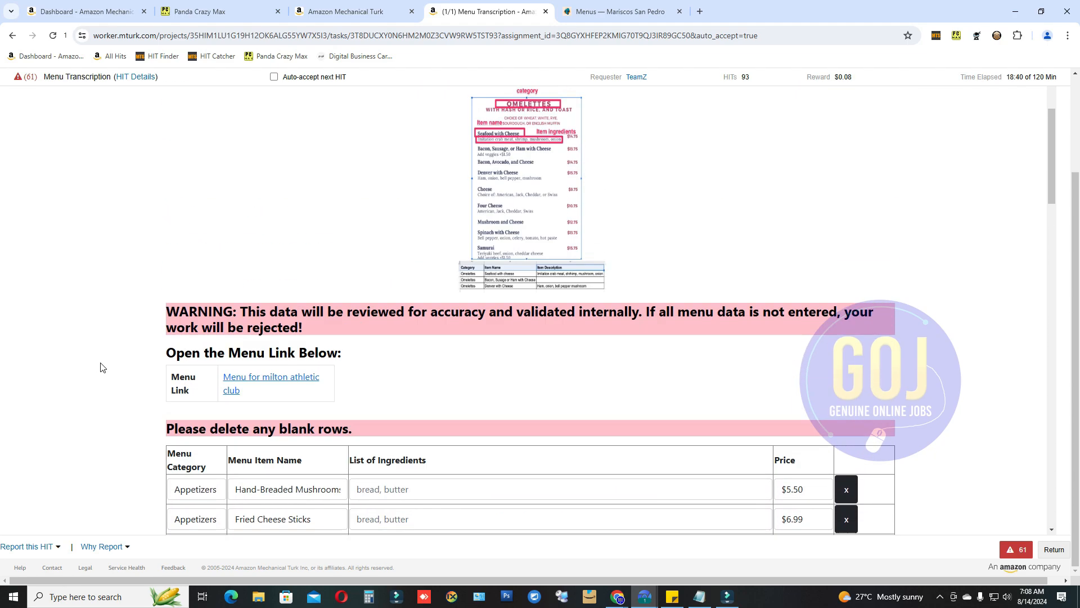
pyautogui.scroll(-14, 100, 368)
pyautogui.scroll(-16, 101, 368)
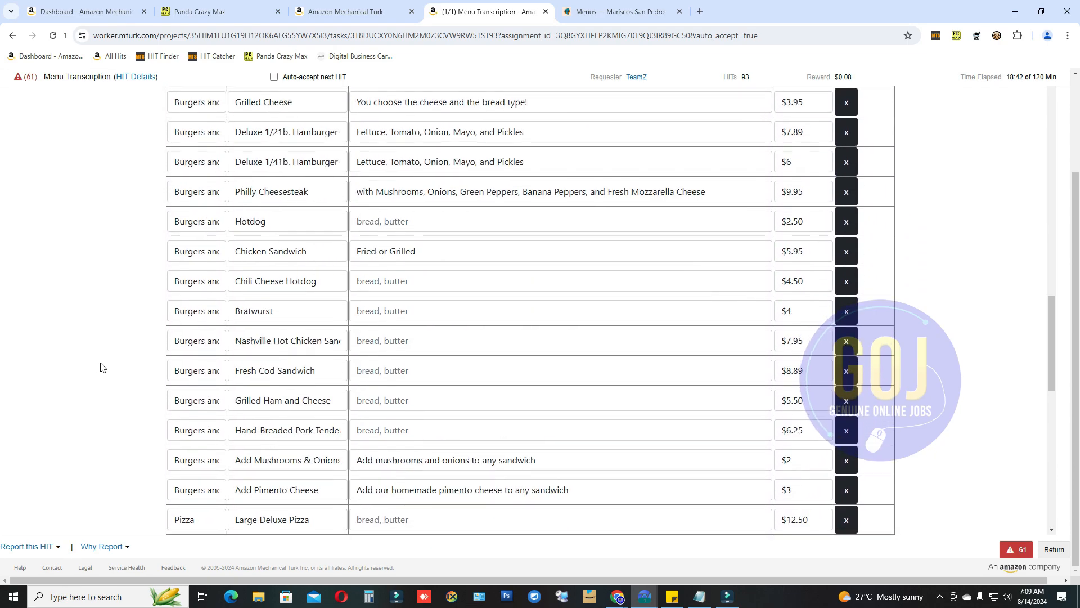
pyautogui.scroll(-1, 102, 367)
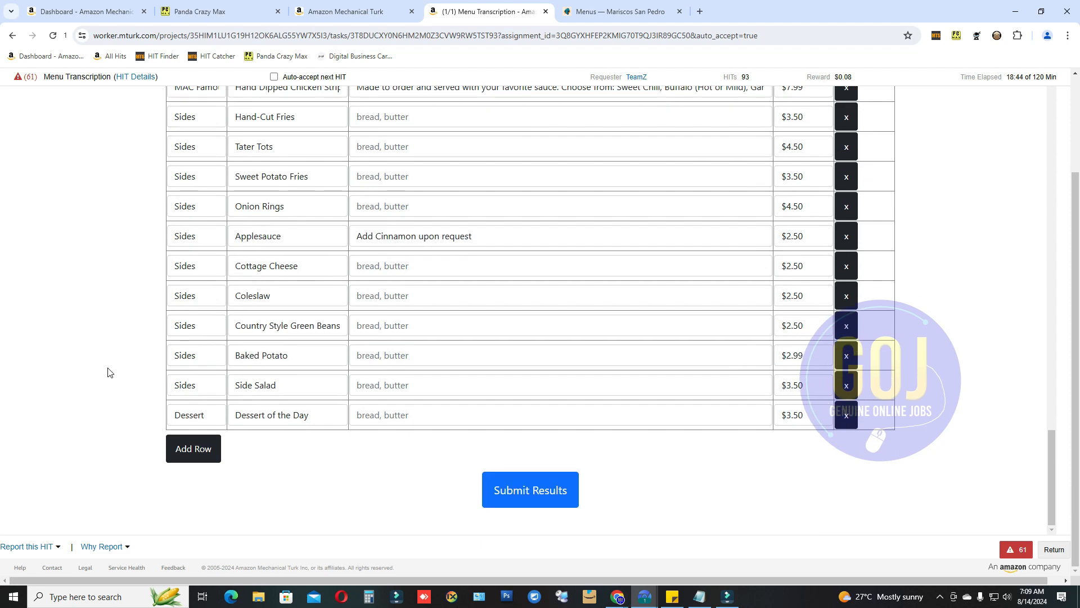
pyautogui.scroll(20, 929, 330)
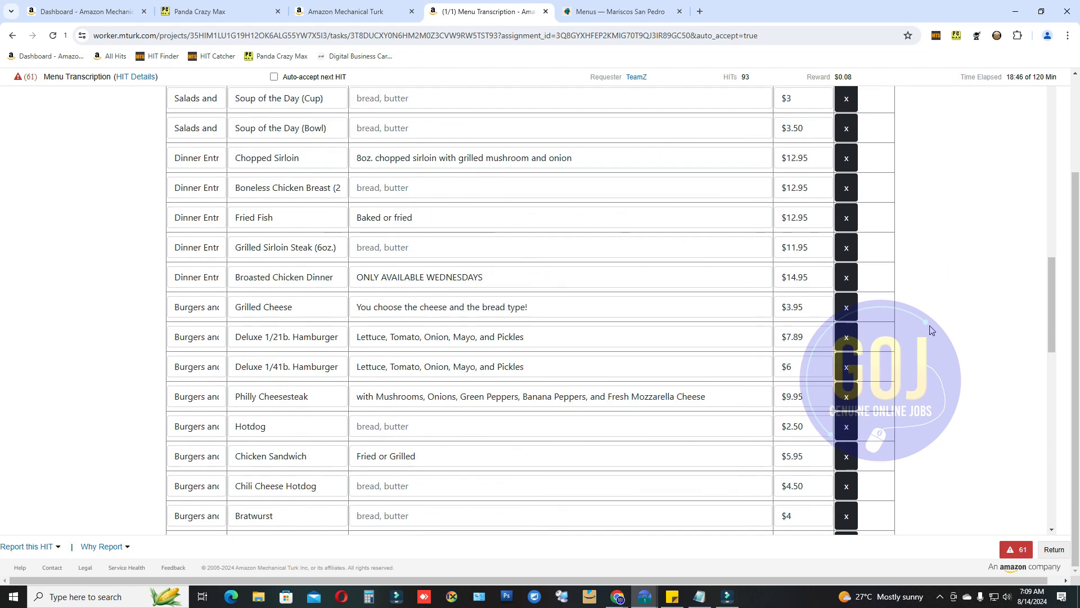
pyautogui.scroll(5, 929, 331)
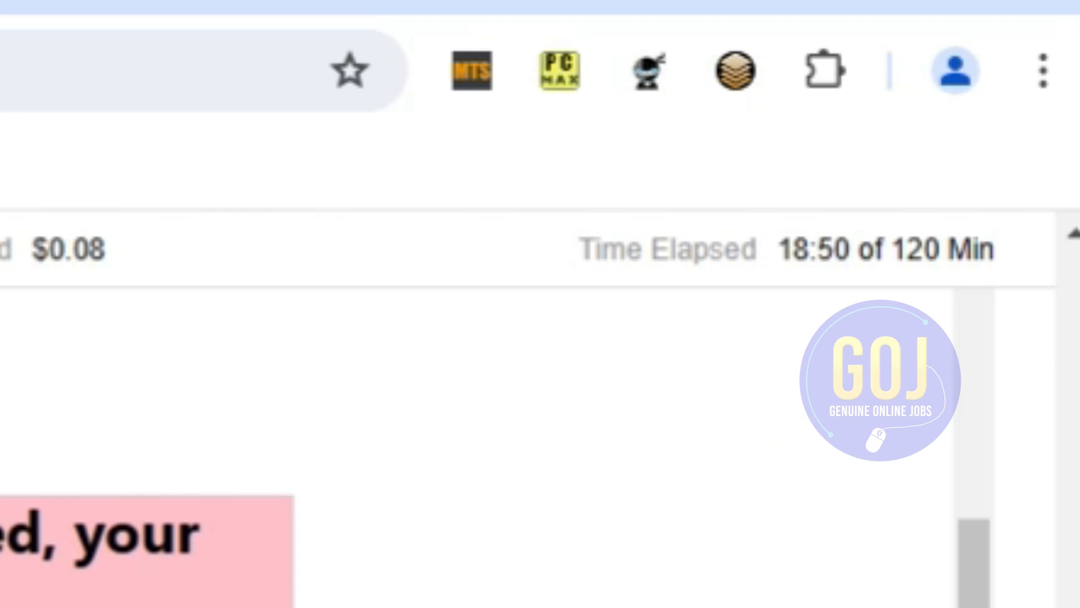
pyautogui.scroll(-3, 619, 338)
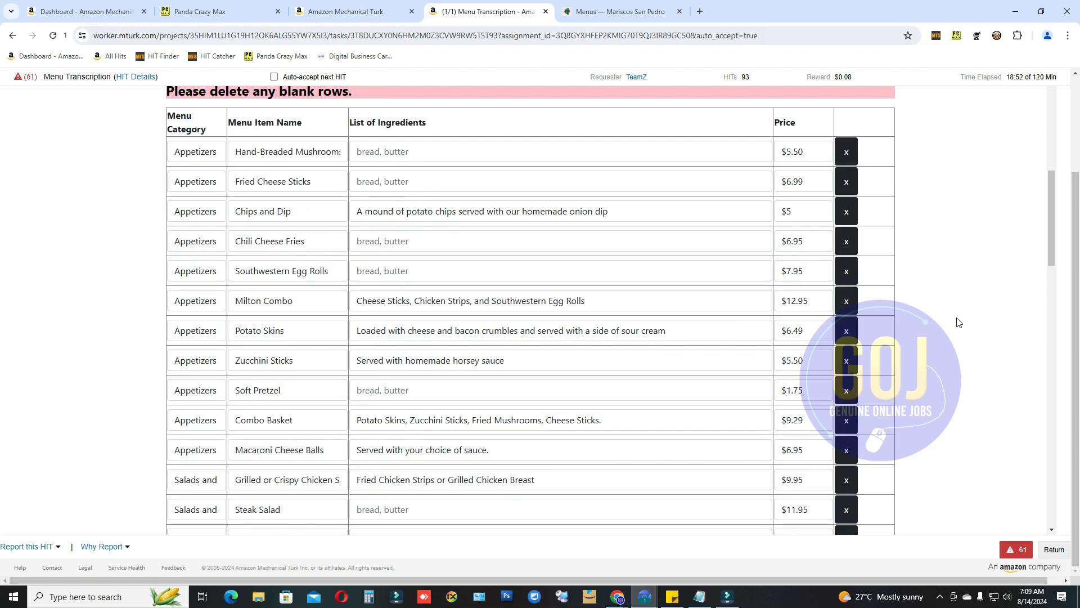
pyautogui.scroll(-2, 959, 324)
pyautogui.scroll(-6, 958, 324)
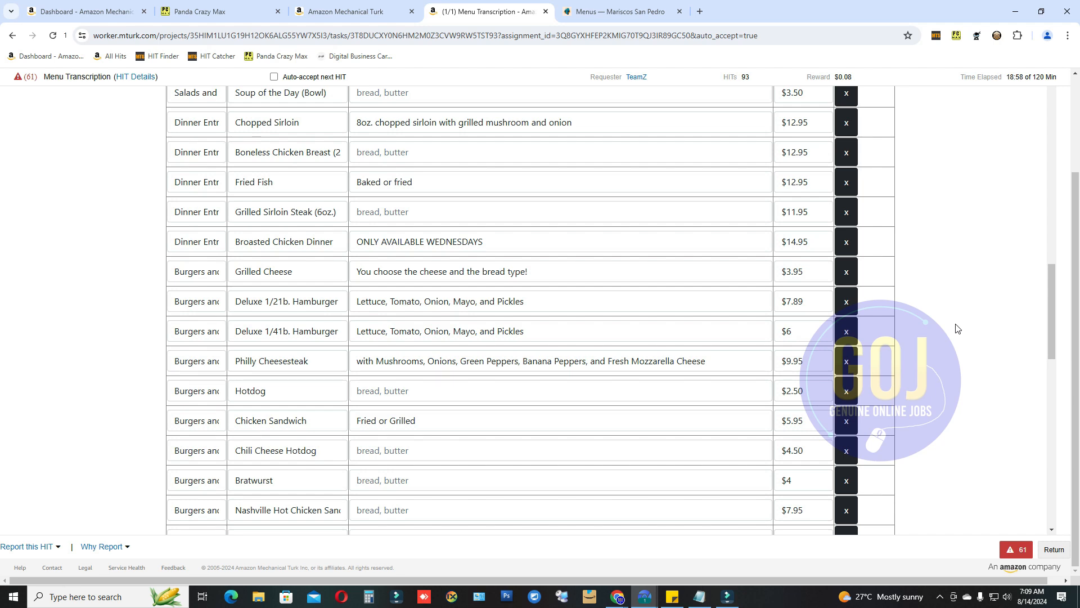
pyautogui.scroll(-11, 958, 329)
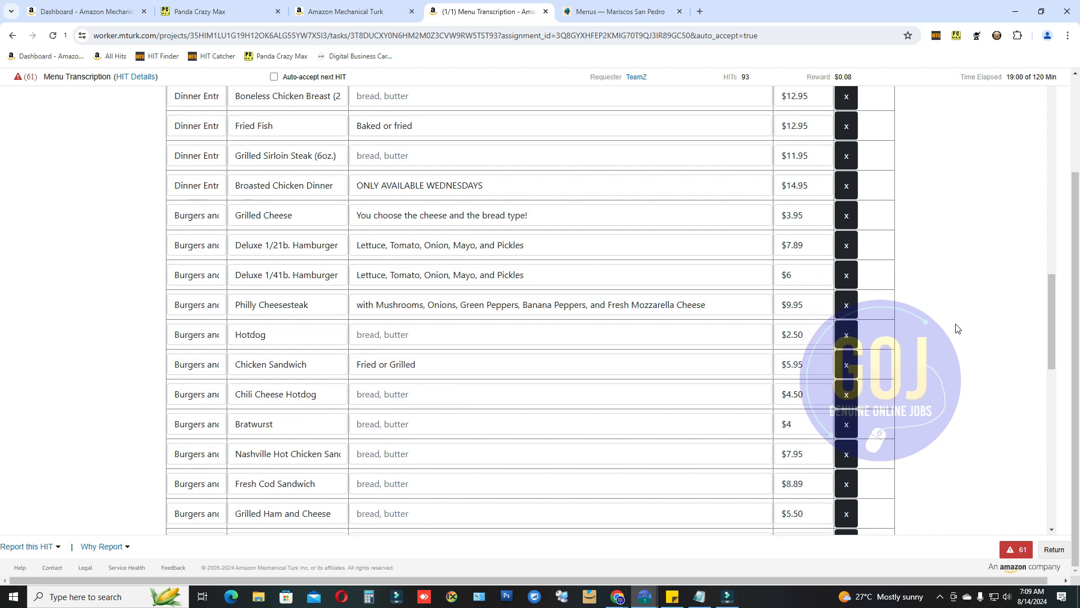
pyautogui.scroll(-5, 962, 344)
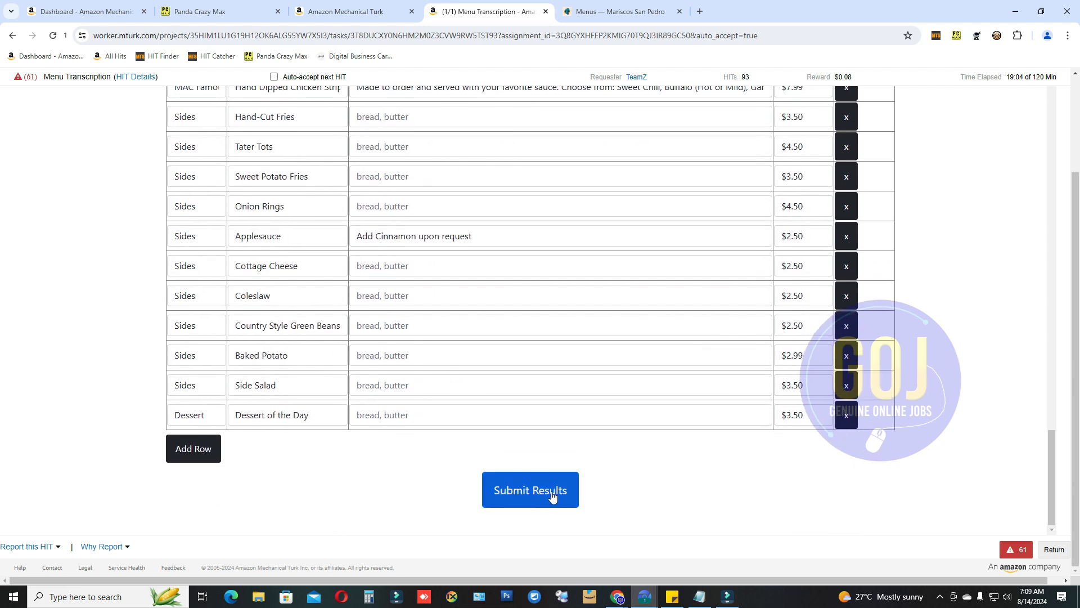
# Try to submit the menu transcription results and check the entry table's rows for flagged fields.
pyautogui.click(542, 498)
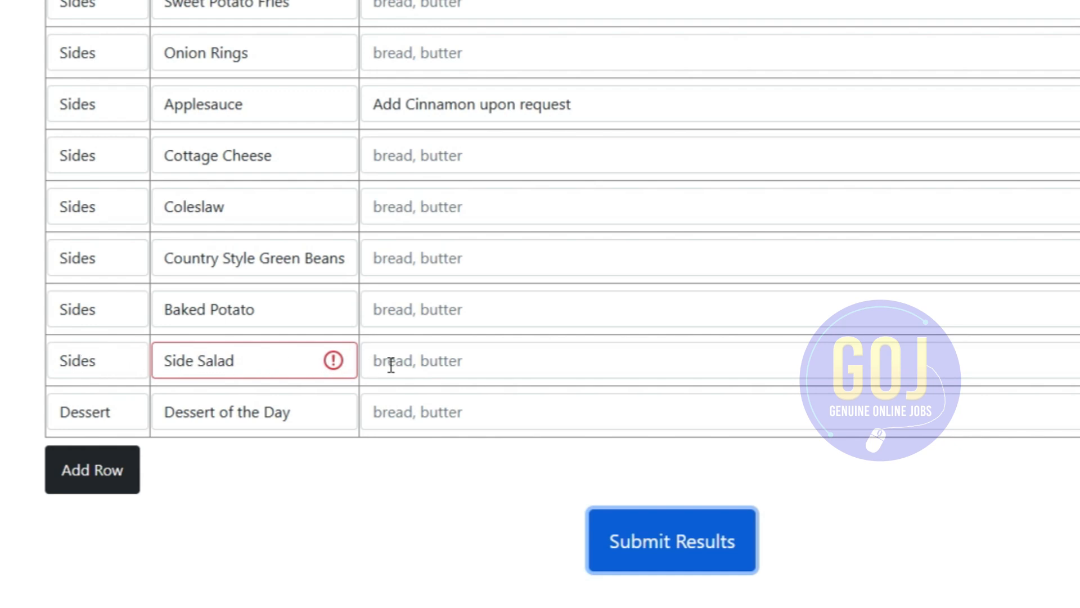
pyautogui.scroll(20, 777, 367)
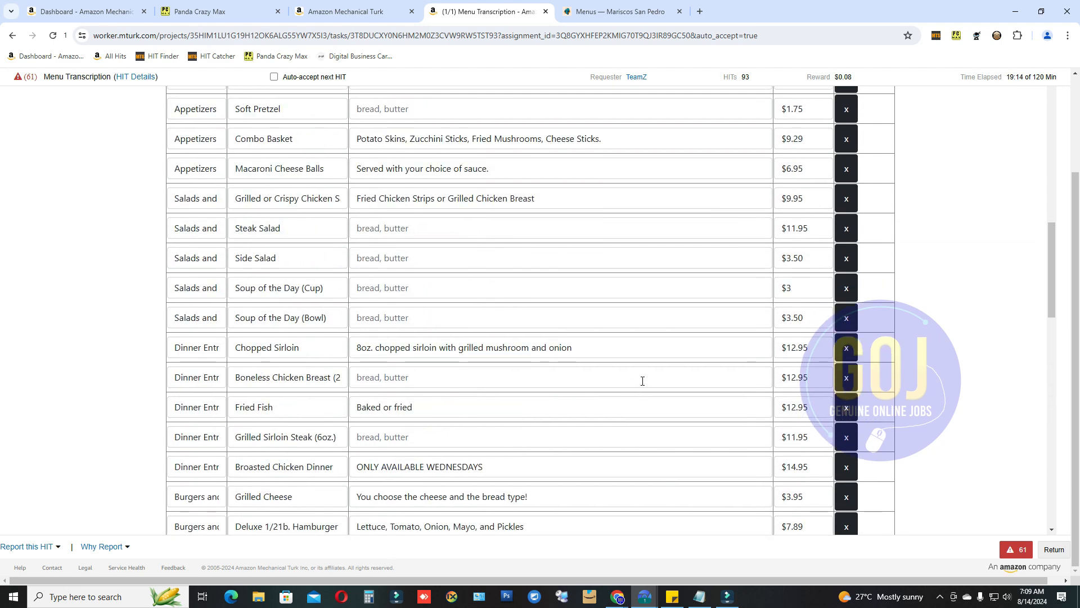
pyautogui.scroll(-20, 645, 385)
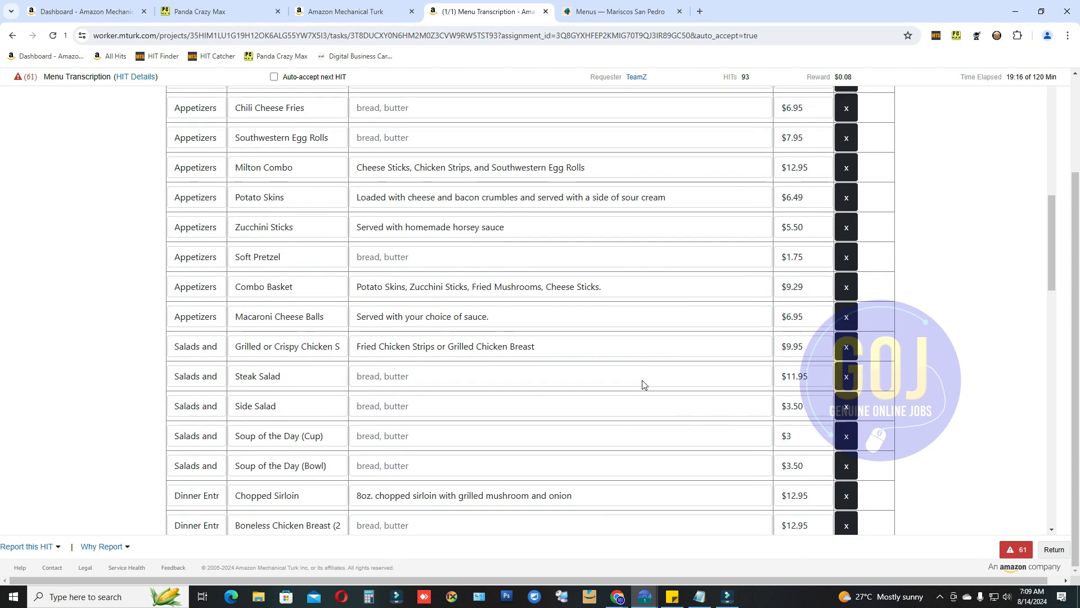
pyautogui.click(337, 384)
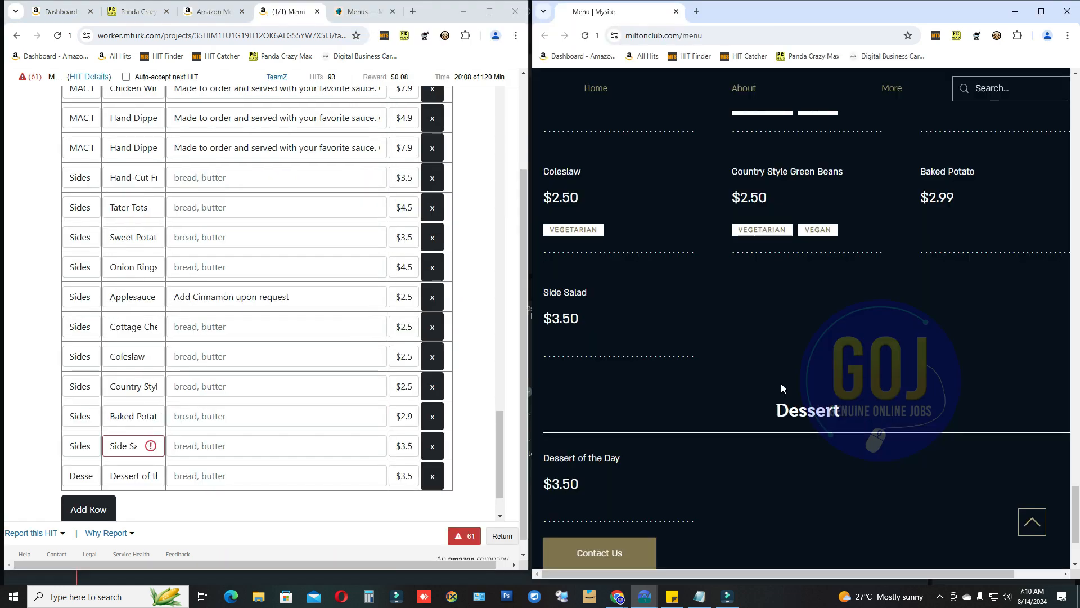
# Compare the menu page's Sides and Dessert sections with the corresponding rows in the entry table.
pyautogui.scroll(10, 784, 318)
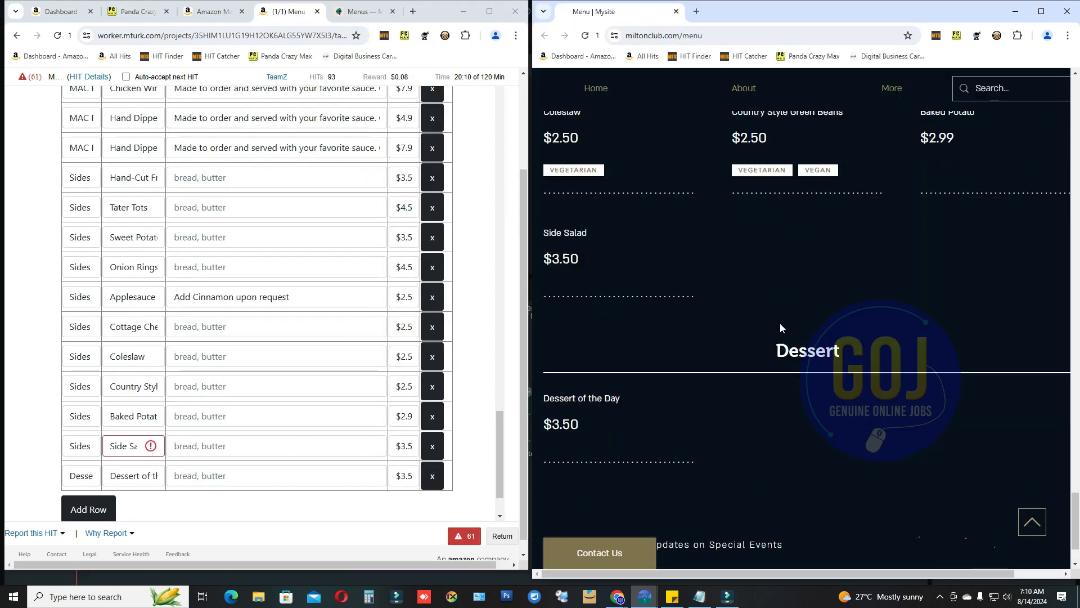
pyautogui.scroll(1, 781, 324)
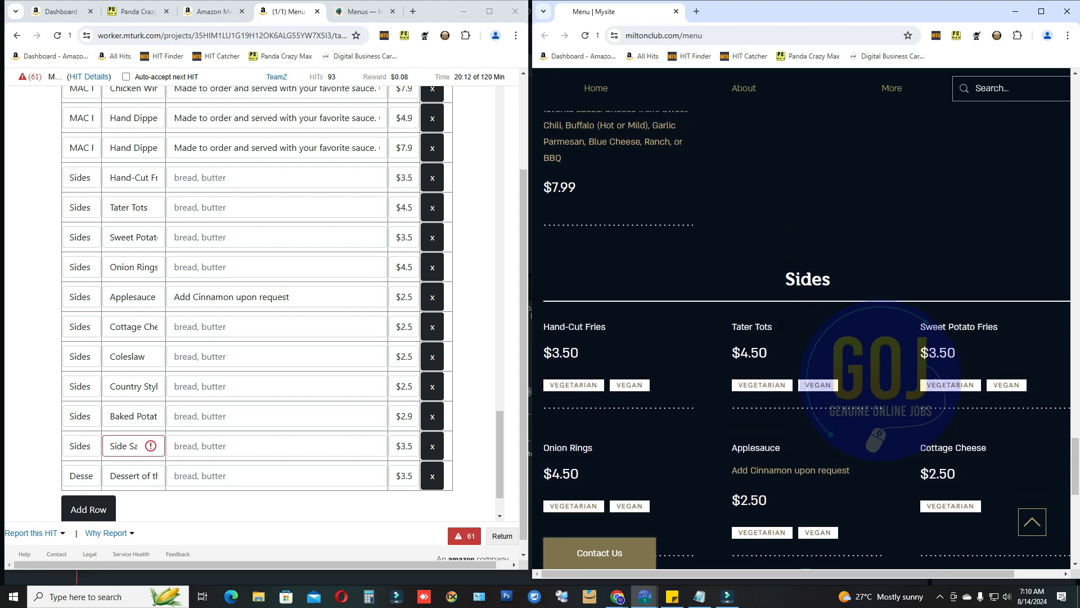
pyautogui.scroll(-2, 781, 324)
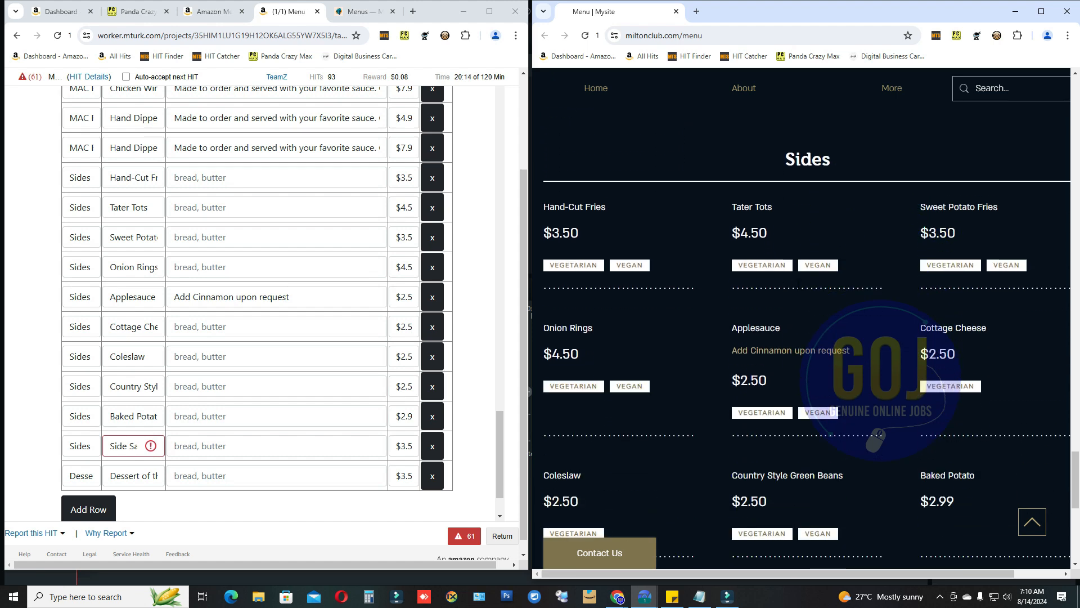
pyautogui.scroll(-2, 726, 285)
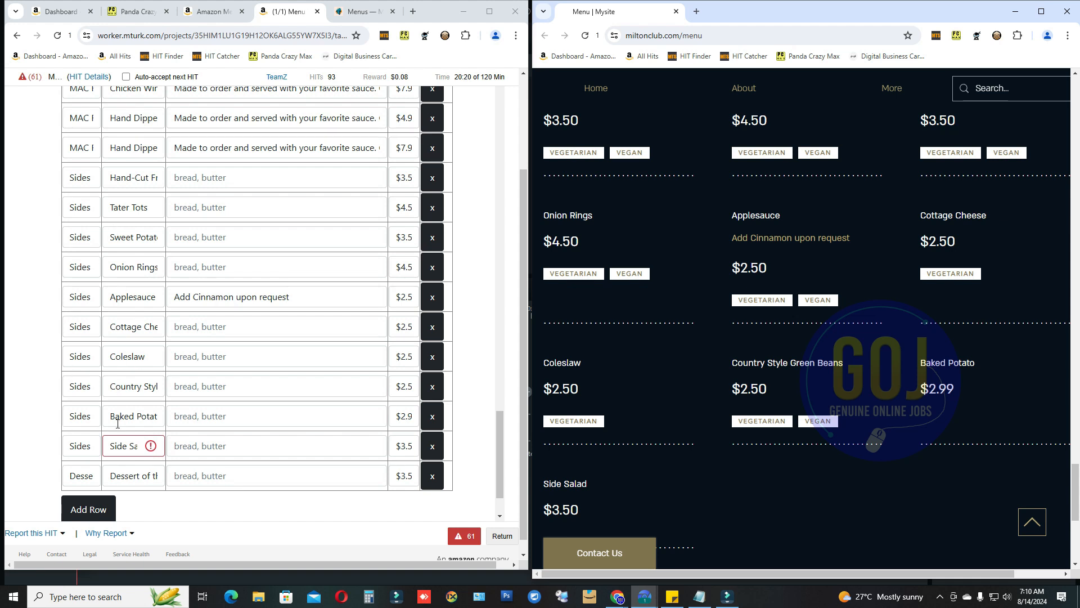
pyautogui.scroll(-2, 711, 425)
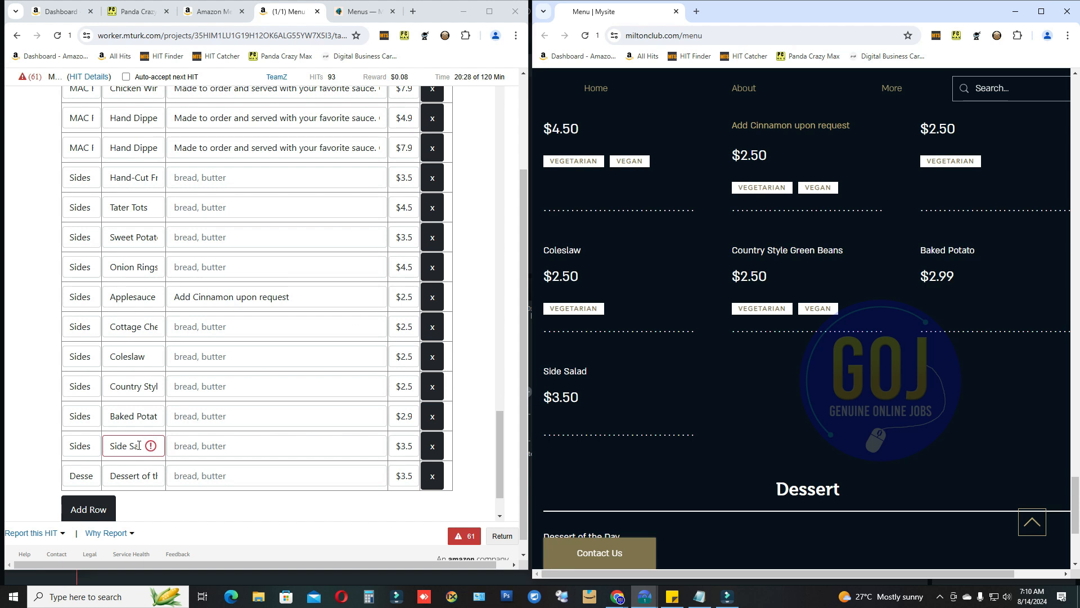
# Clear the flagged item name in the last Sides row and replace it with "Side Salad" copied from the menu page.
pyautogui.click(120, 450)
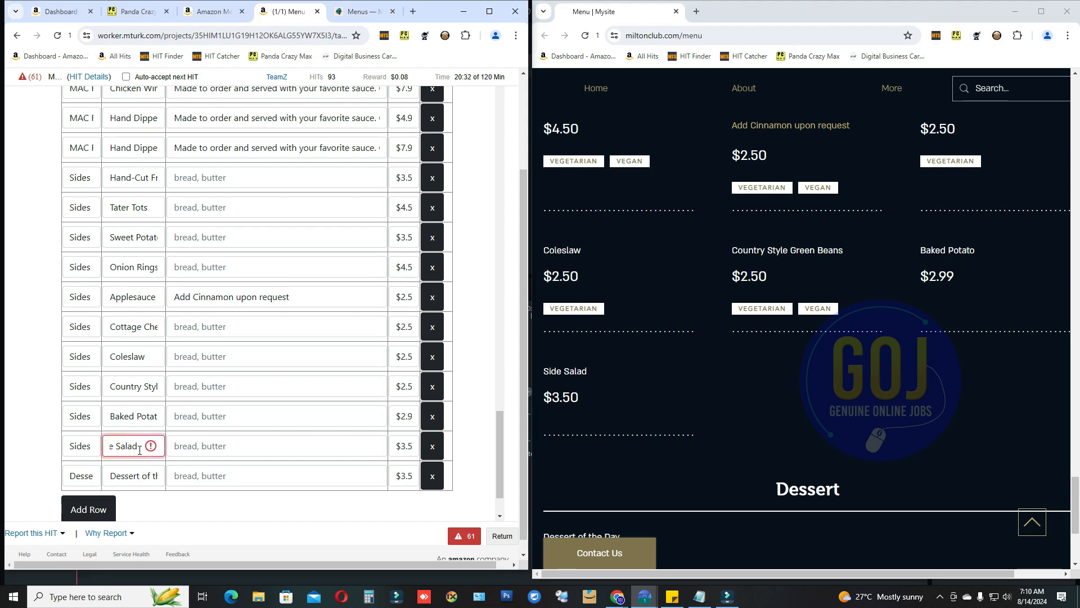
pyautogui.press('BackSpace')
pyautogui.press('BackSpace')
pyautogui.press('BackSpace')
pyautogui.press('BackSpace')
pyautogui.press('BackSpace')
pyautogui.press('BackSpace')
pyautogui.press('BackSpace')
pyautogui.press('BackSpace')
pyautogui.press('BackSpace')
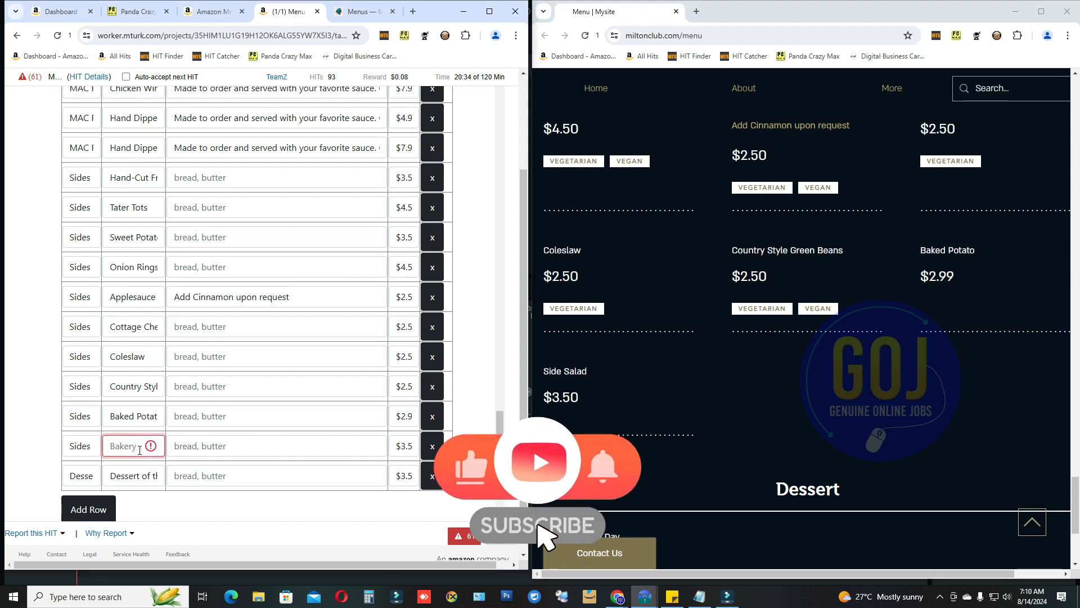
pyautogui.moveTo(590, 372); pyautogui.dragTo(542, 374)
pyautogui.hotkey('ctrl', 'c')
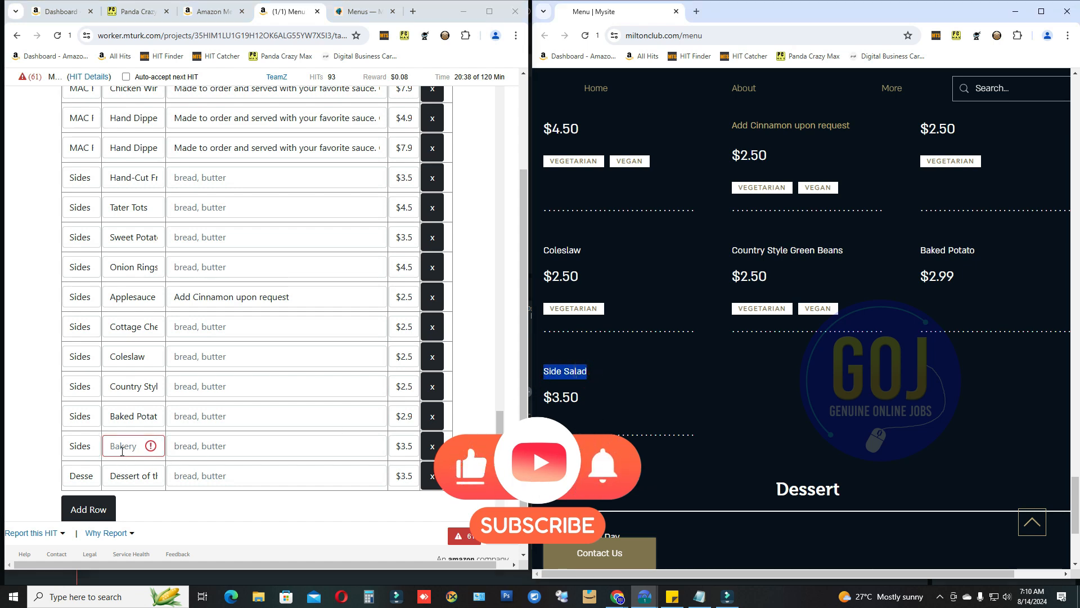
pyautogui.click(120, 450)
pyautogui.hotkey('ctrl', 'v')
pyautogui.click(470, 436)
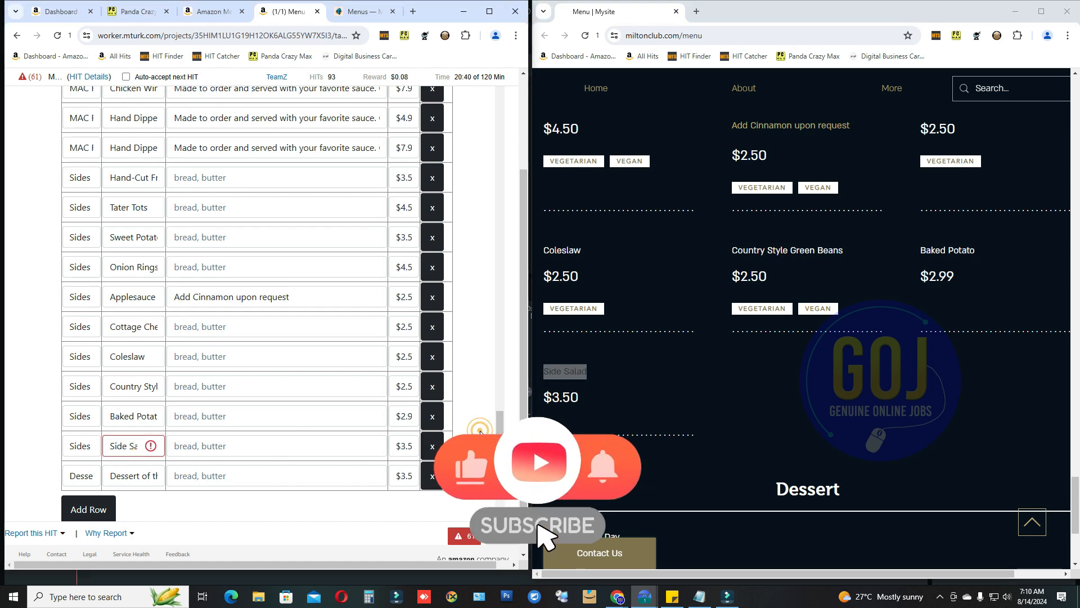
# Try again to submit the transcription with the re-entered Side Salad item name.
pyautogui.scroll(-2, 465, 447)
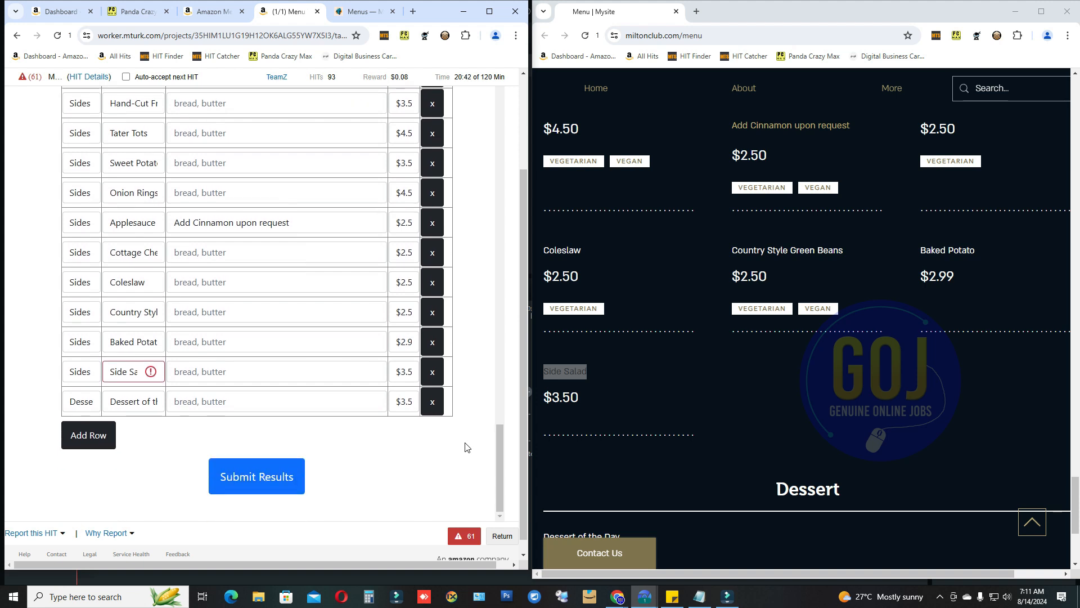
pyautogui.click(386, 449)
pyautogui.click(241, 477)
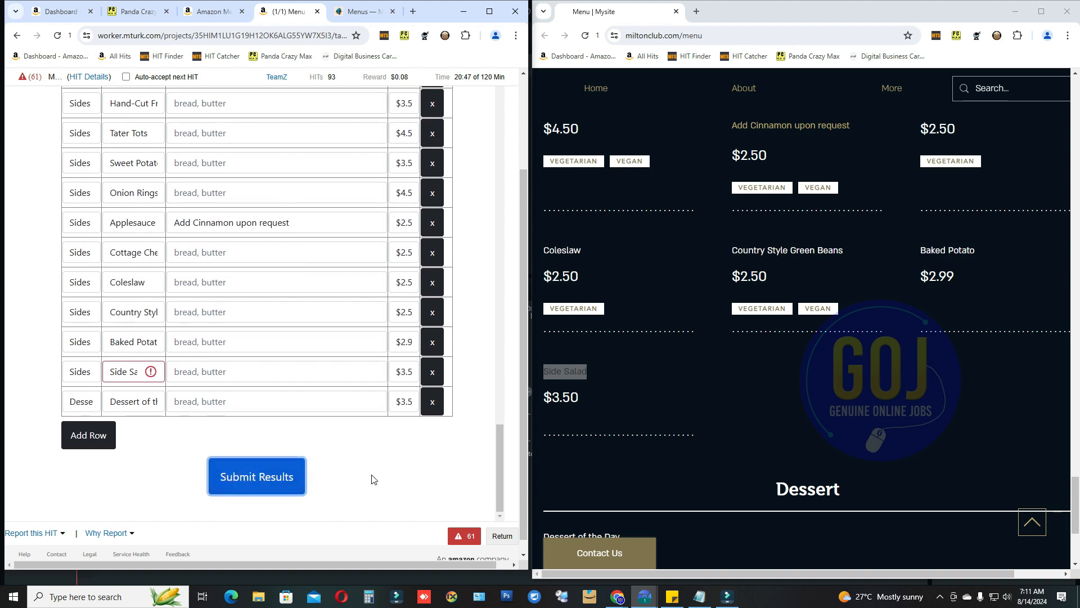
pyautogui.click(262, 479)
# Reread the task instructions and examine all table rows for the cause of the flagged Side Salad item name.
pyautogui.scroll(20, 399, 462)
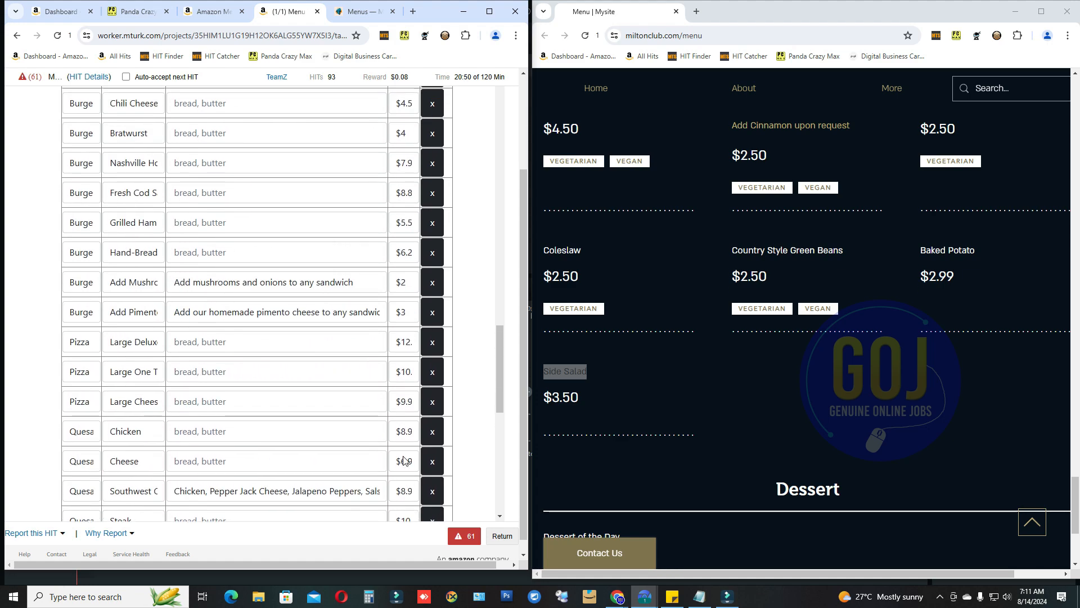
pyautogui.scroll(6, 403, 460)
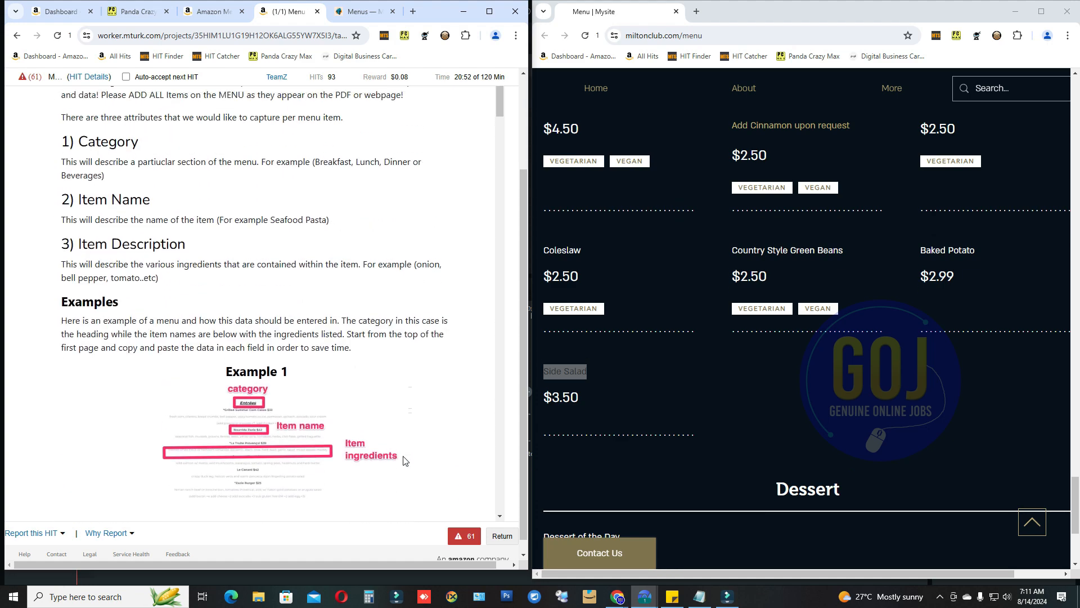
pyautogui.scroll(-10, 403, 460)
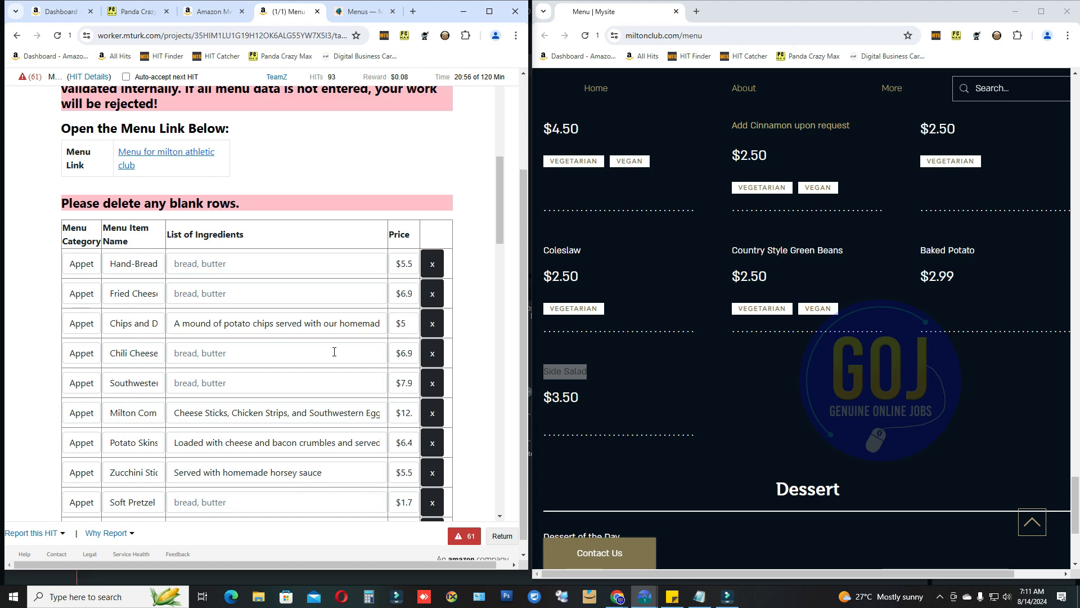
pyautogui.scroll(-8, 334, 352)
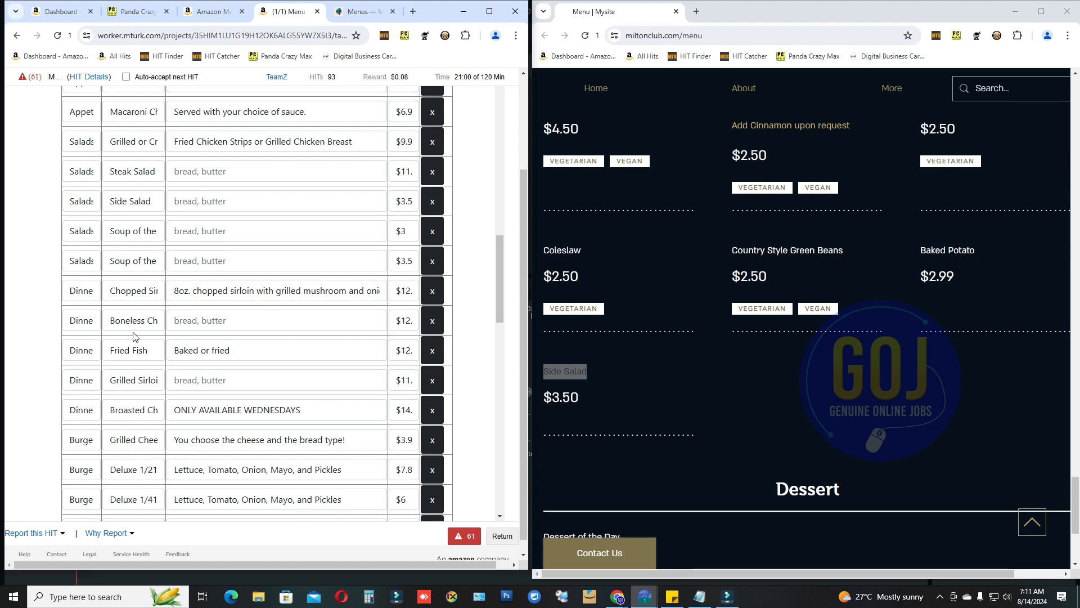
pyautogui.scroll(-3, 134, 338)
pyautogui.scroll(-5, 134, 338)
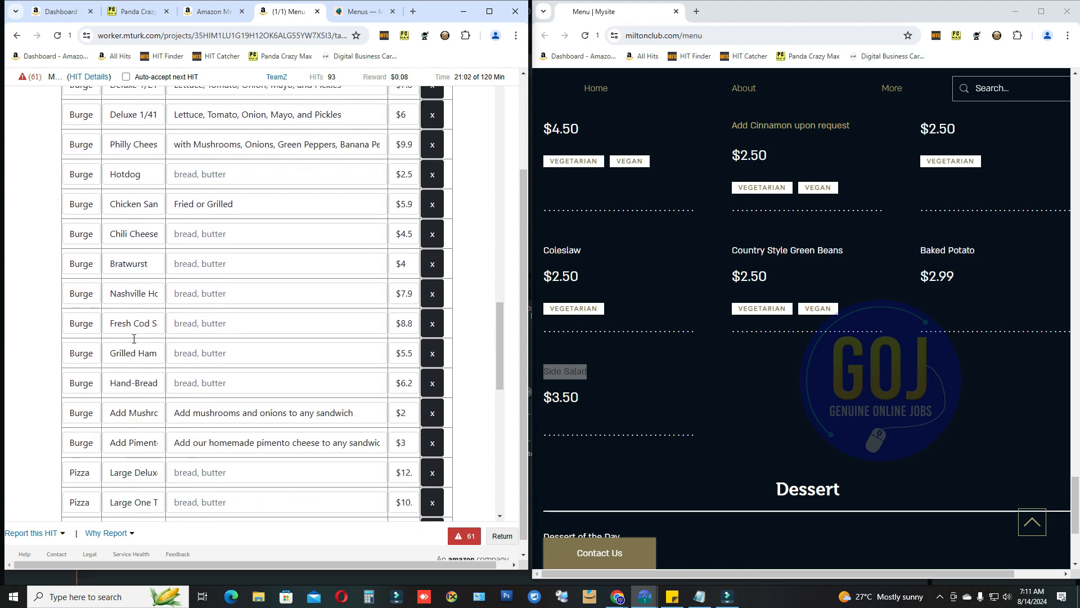
pyautogui.scroll(-3, 134, 338)
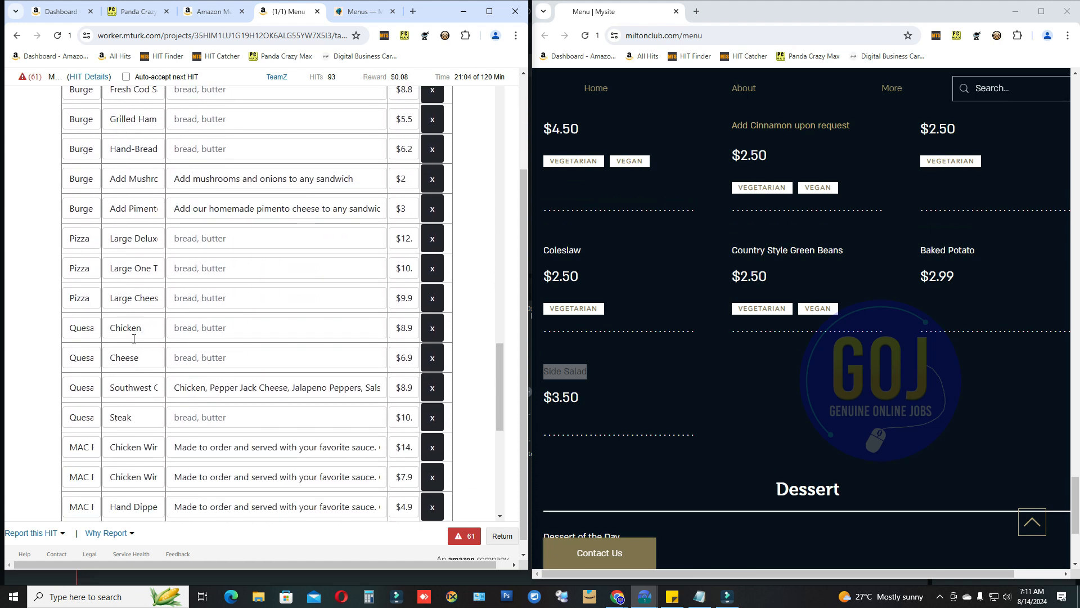
pyautogui.scroll(-8, 134, 338)
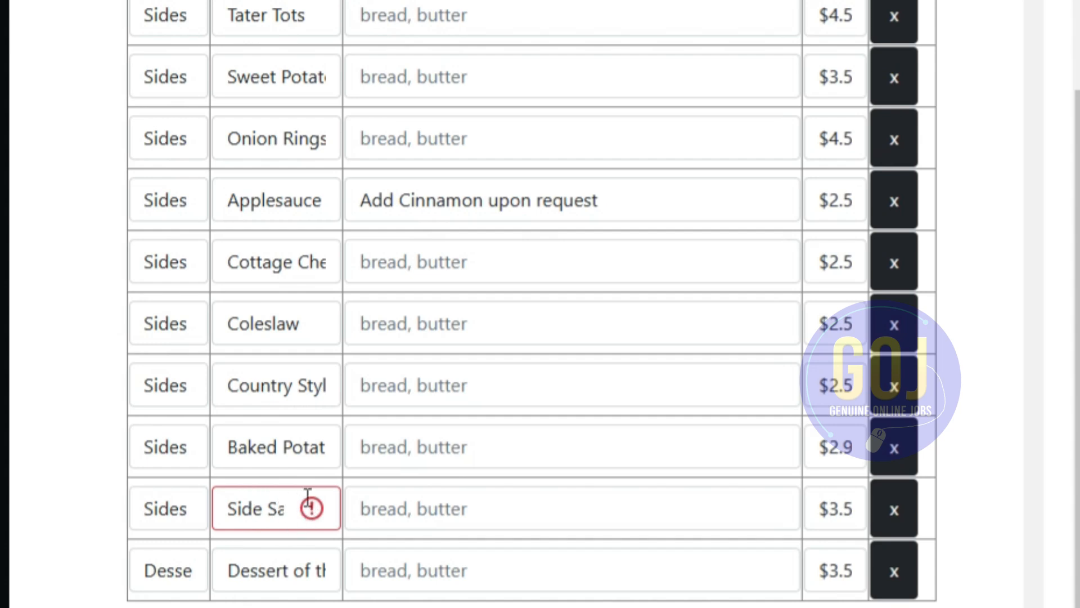
pyautogui.click(272, 82)
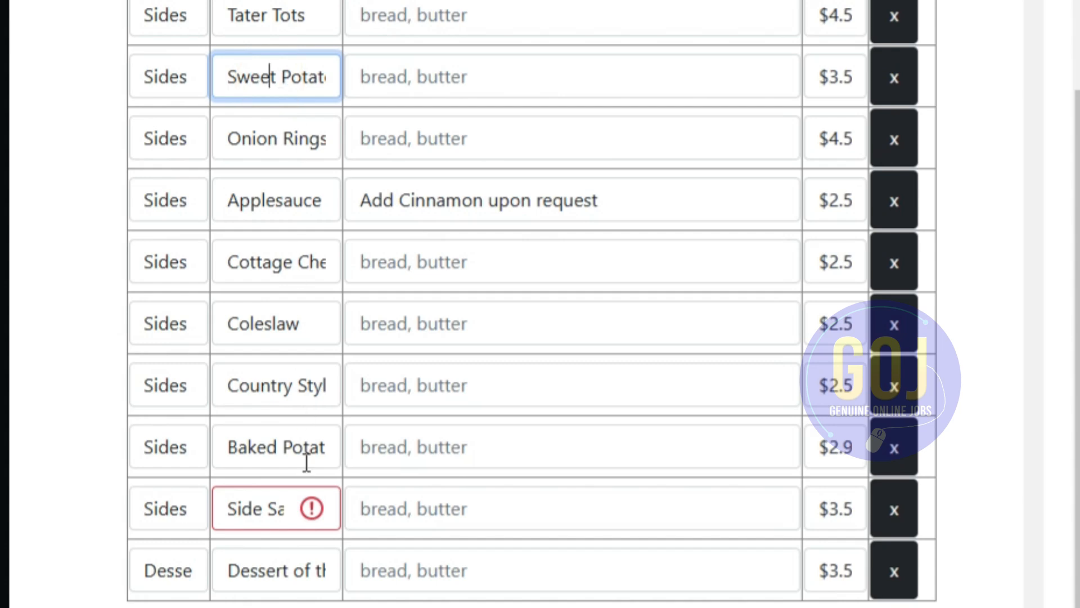
# Check the entry table's rows, delete the flagged Side Salad row from Sides, and submit the menu transcription.
pyautogui.click(310, 508)
pyautogui.click(304, 82)
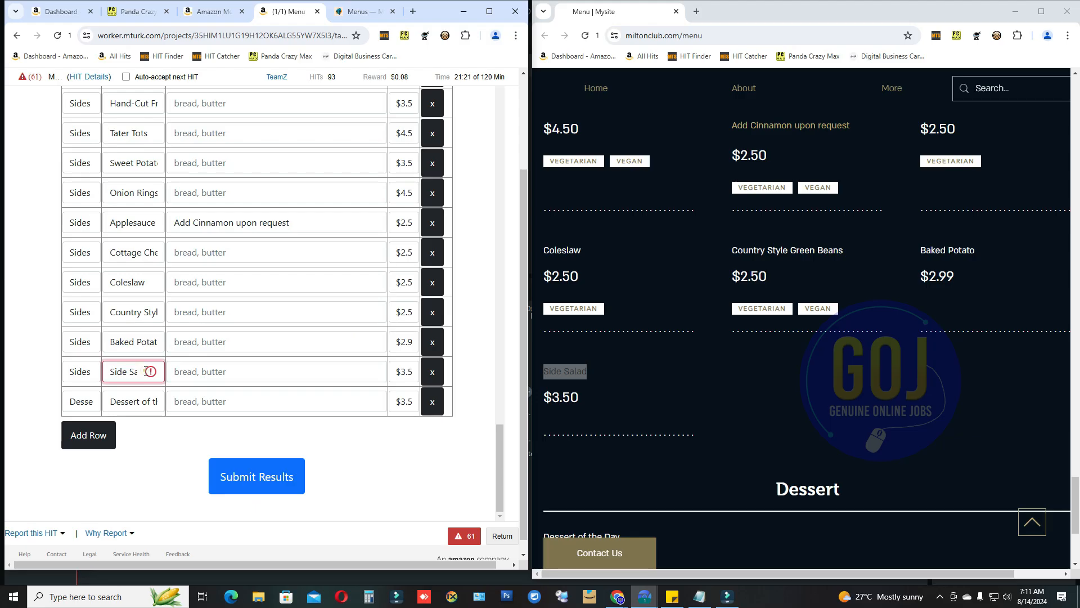
pyautogui.click(301, 507)
pyautogui.scroll(20, 251, 387)
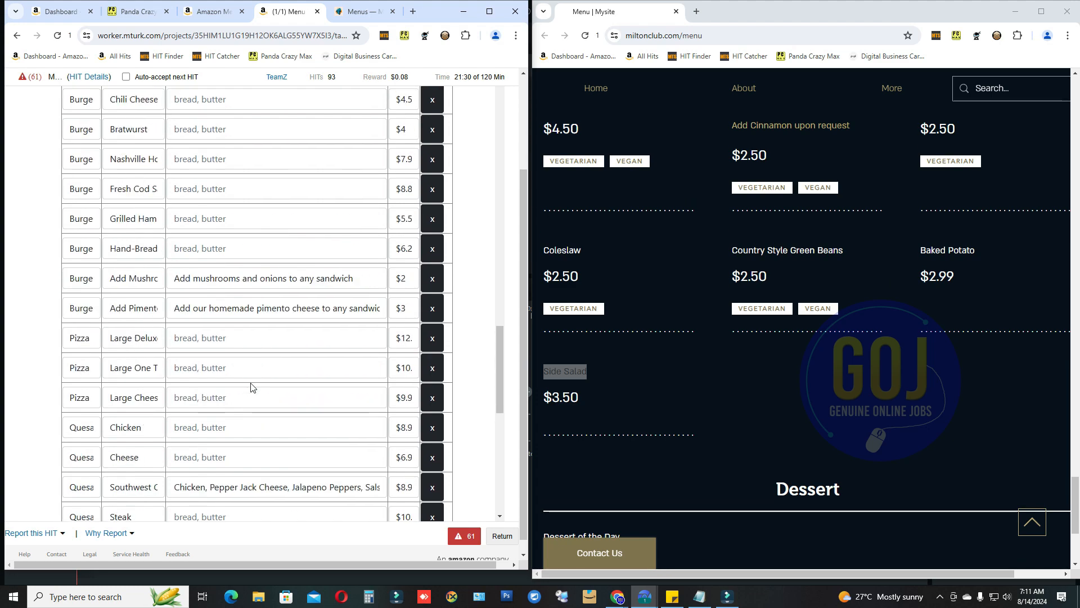
pyautogui.scroll(4, 251, 387)
pyautogui.scroll(-20, 251, 387)
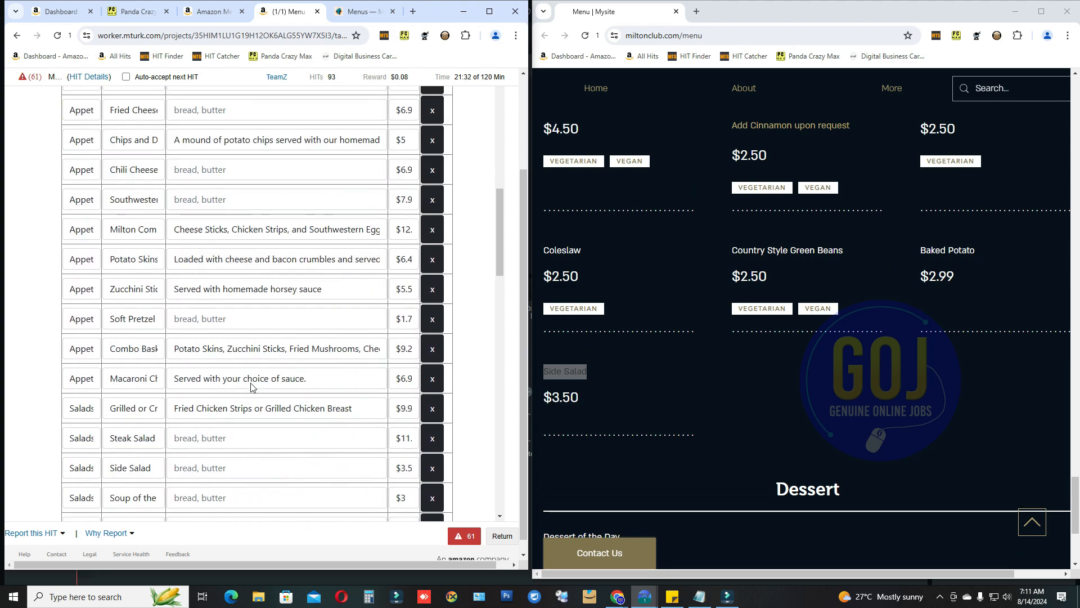
pyautogui.scroll(-12, 251, 387)
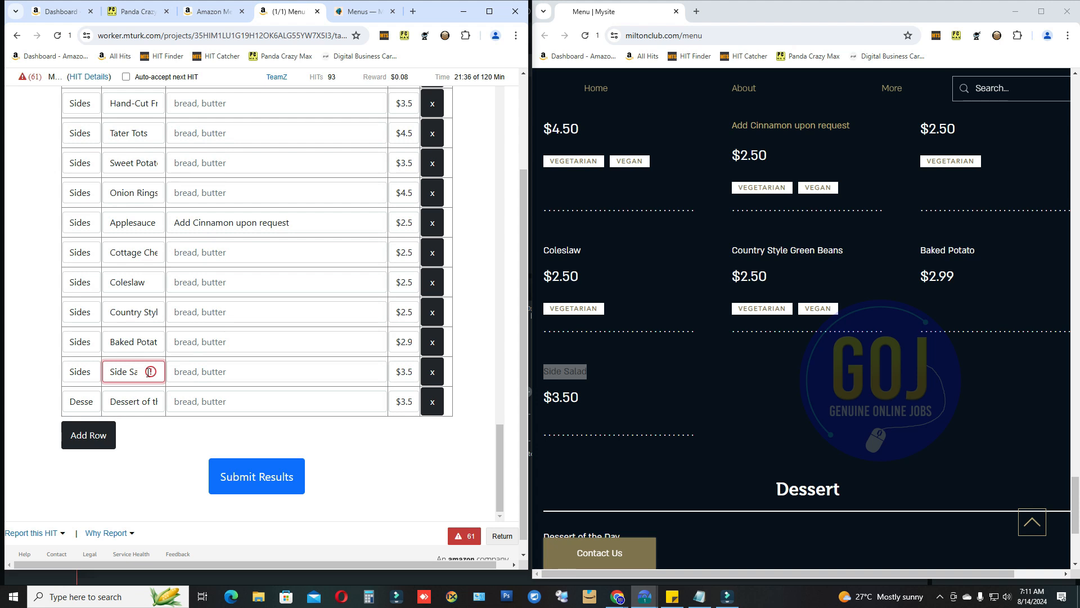
pyautogui.click(431, 377)
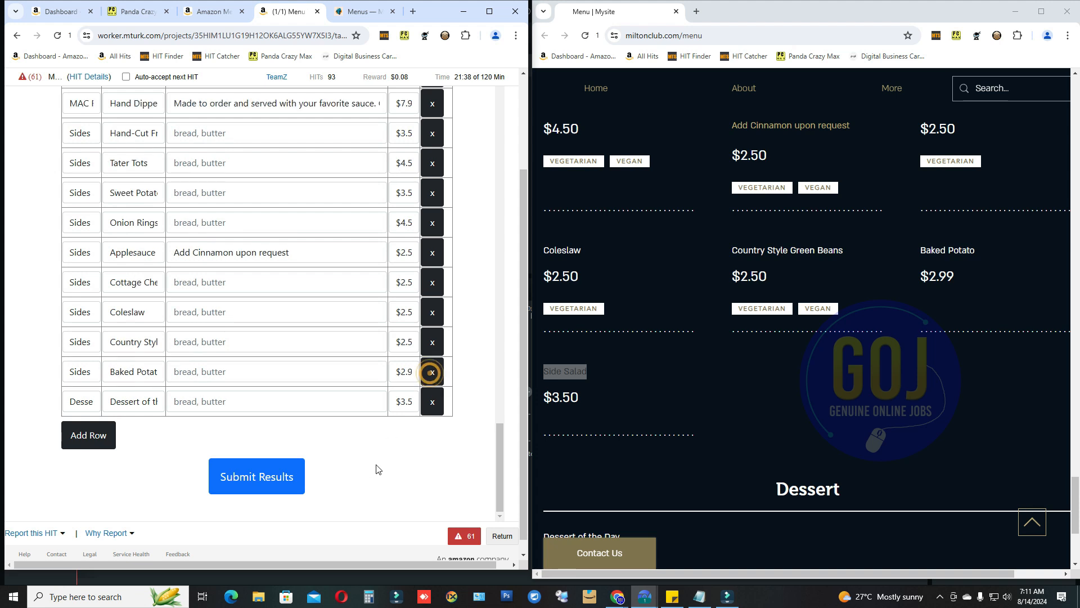
pyautogui.click(259, 483)
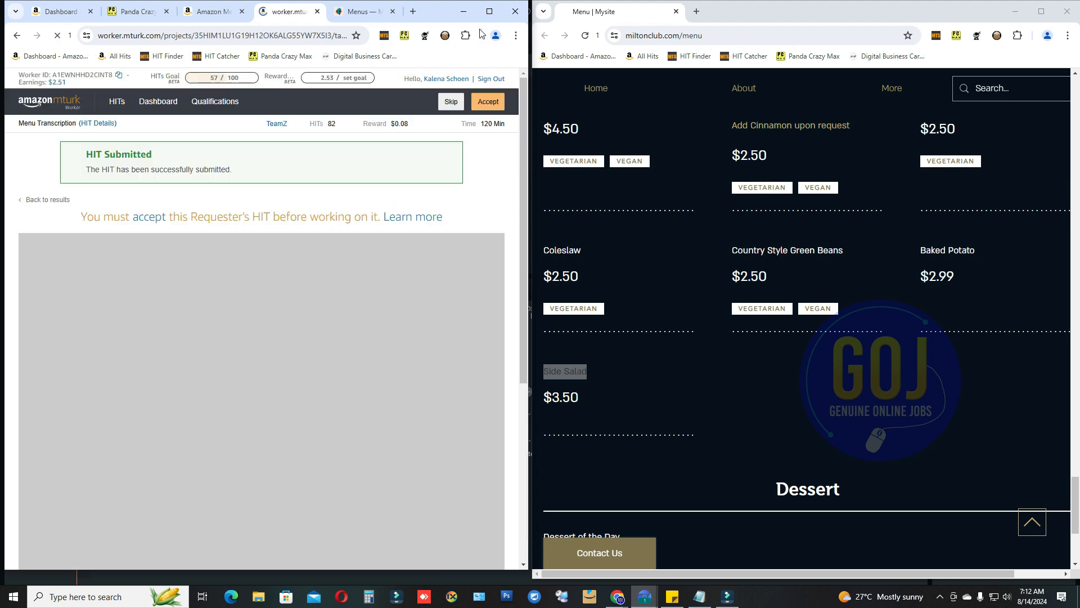
# Maximize the MTurk window and open the Nobu Scottsdale menu linked in the next Menu Transcription task preview.
pyautogui.press('super+Up')
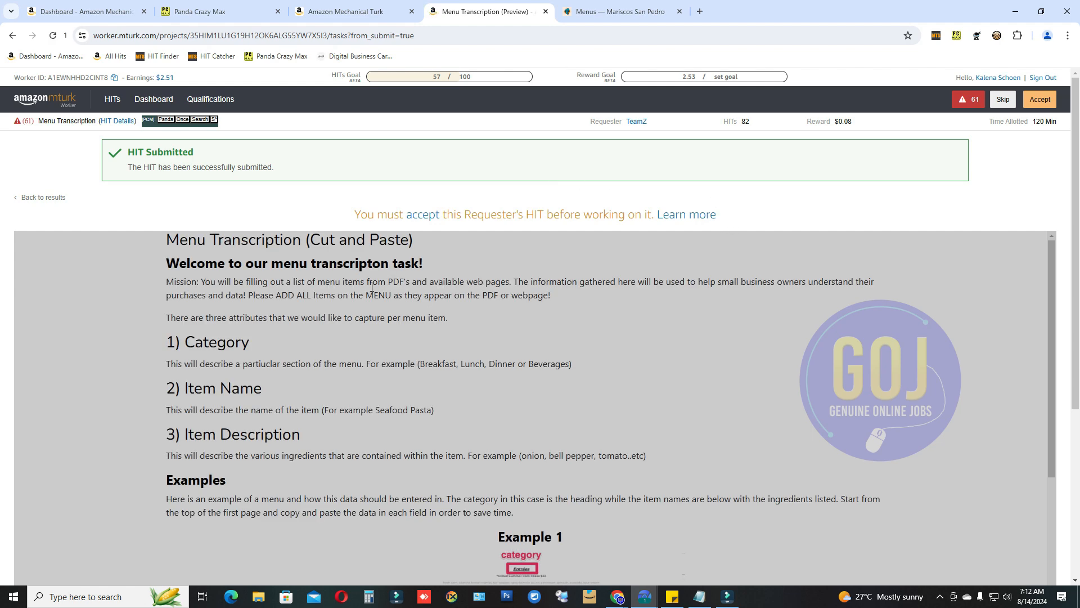
pyautogui.scroll(-12, 371, 286)
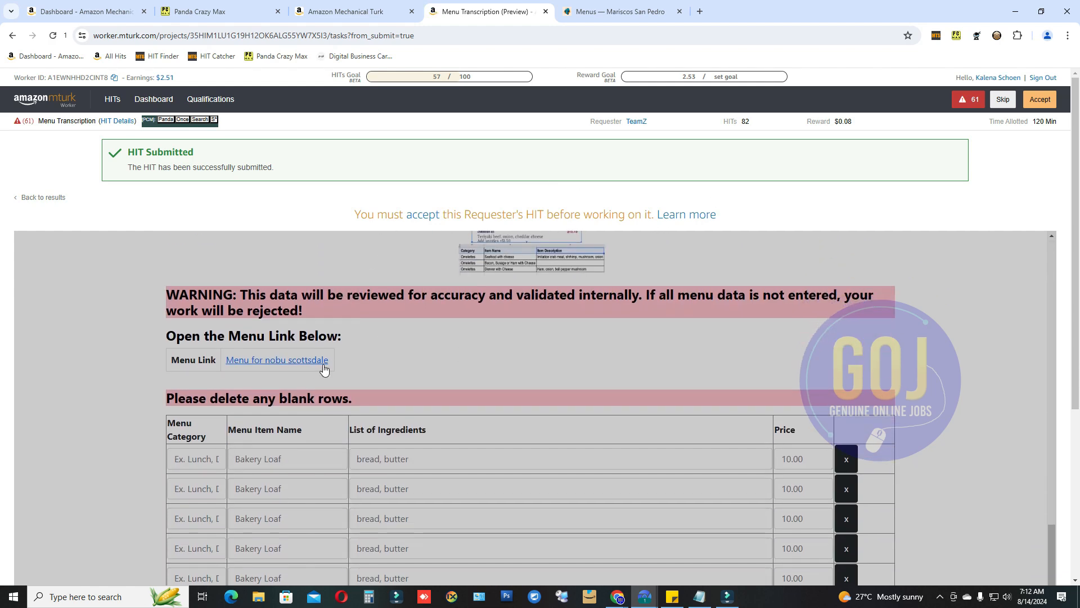
pyautogui.click(308, 365)
pyautogui.click(619, 14)
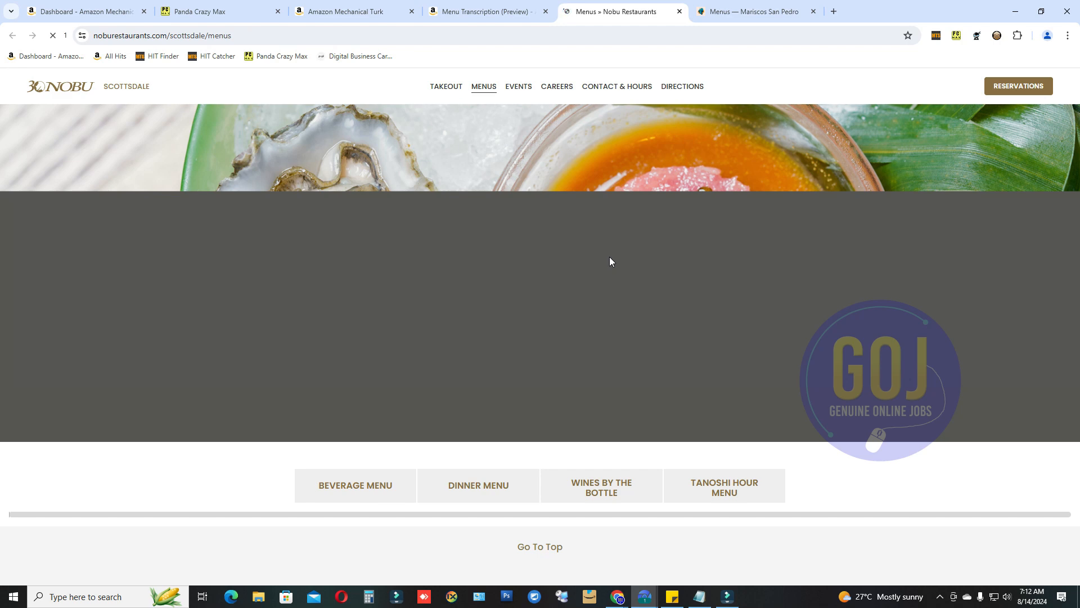
# Examine Nobu's Beverage Menu, from tequila and specialty cocktails through wines by the glass and sake, to judge the transcription effort.
pyautogui.scroll(-1, 656, 323)
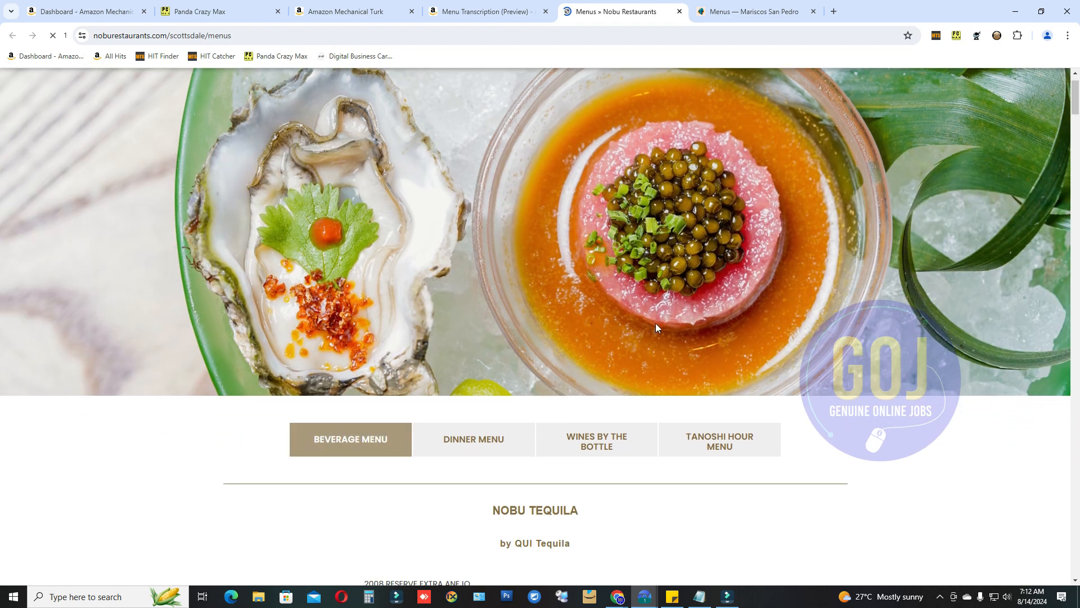
pyautogui.scroll(-5, 655, 325)
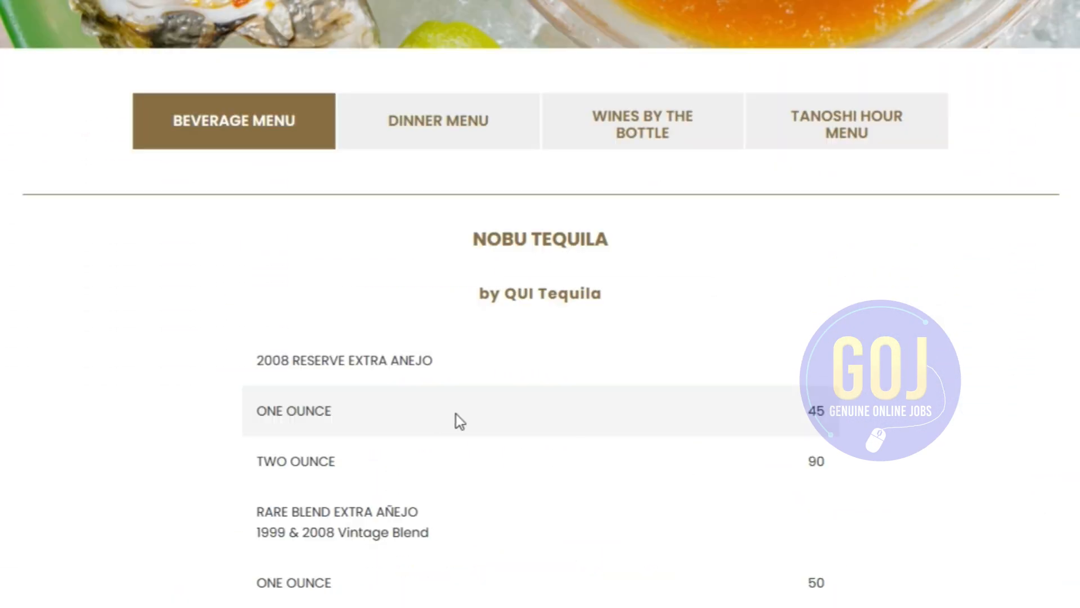
pyautogui.scroll(-8, 393, 418)
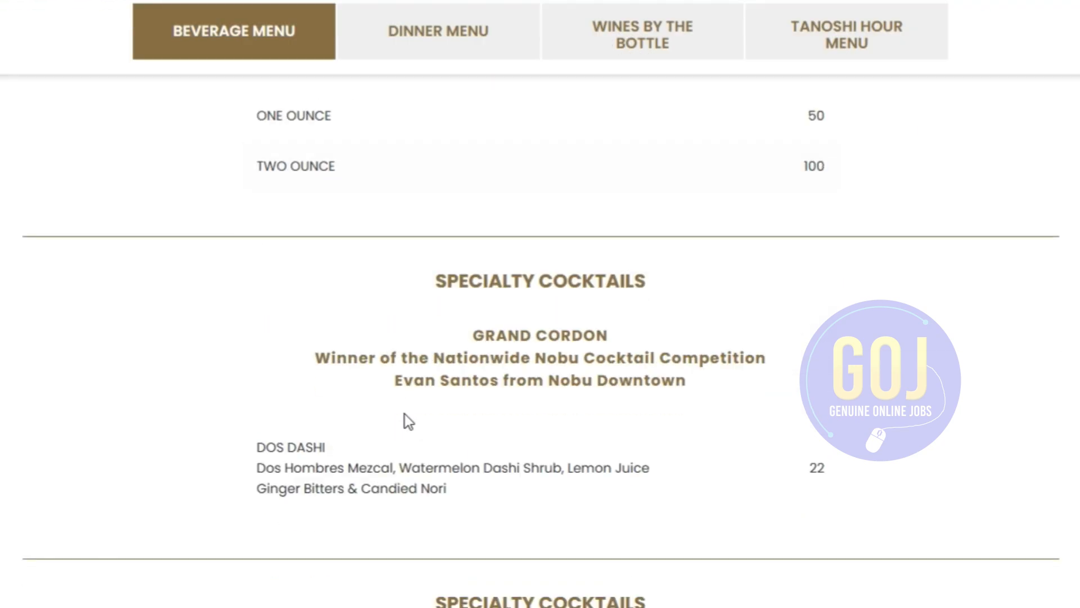
pyautogui.scroll(-5, 404, 416)
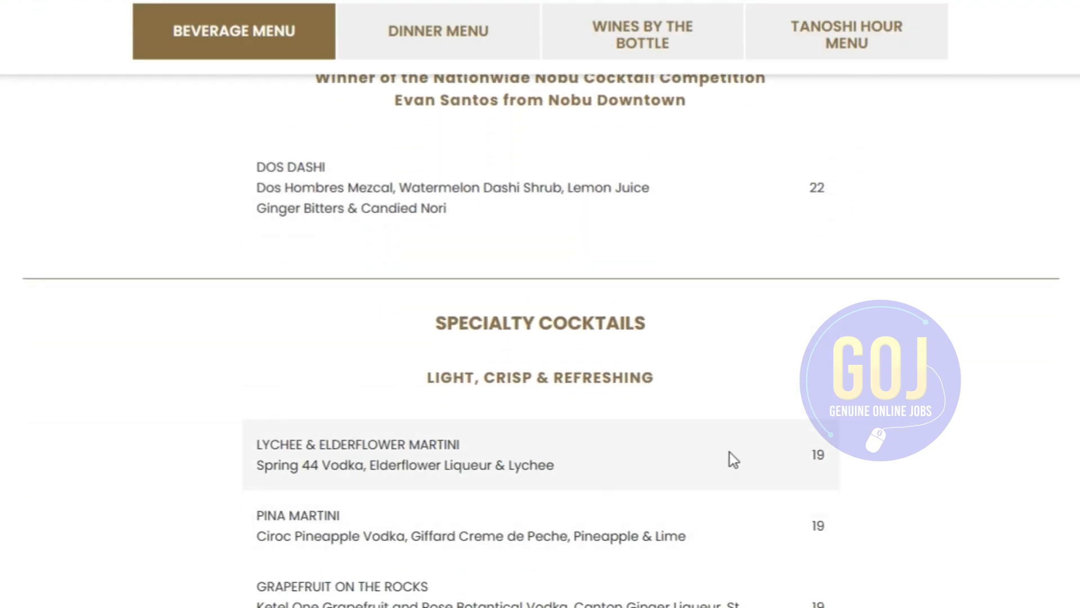
pyautogui.scroll(-10, 791, 479)
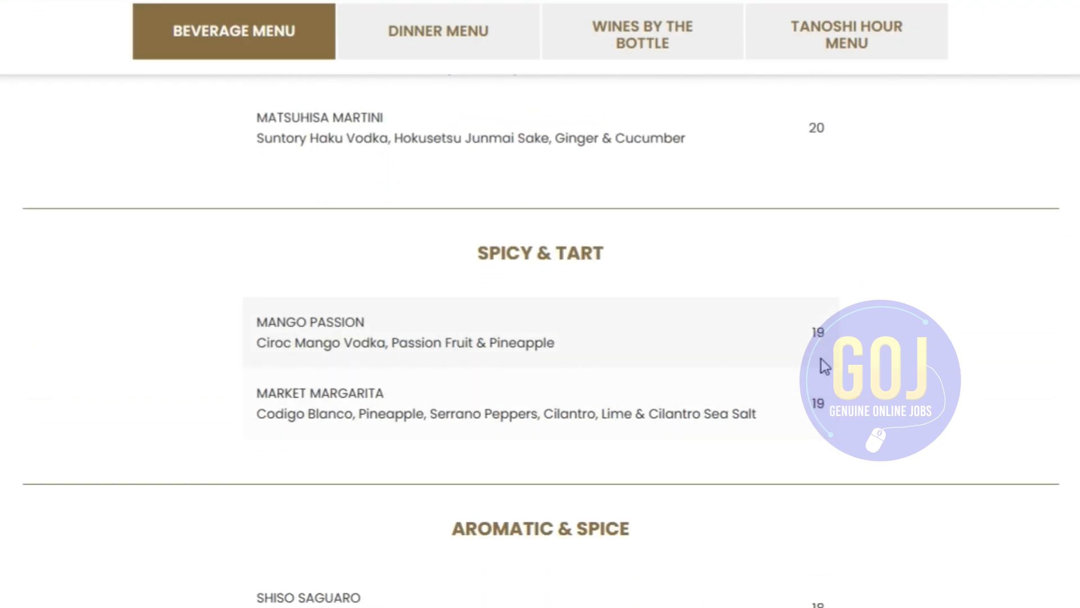
pyautogui.scroll(-5, 821, 369)
pyautogui.scroll(-17, 823, 433)
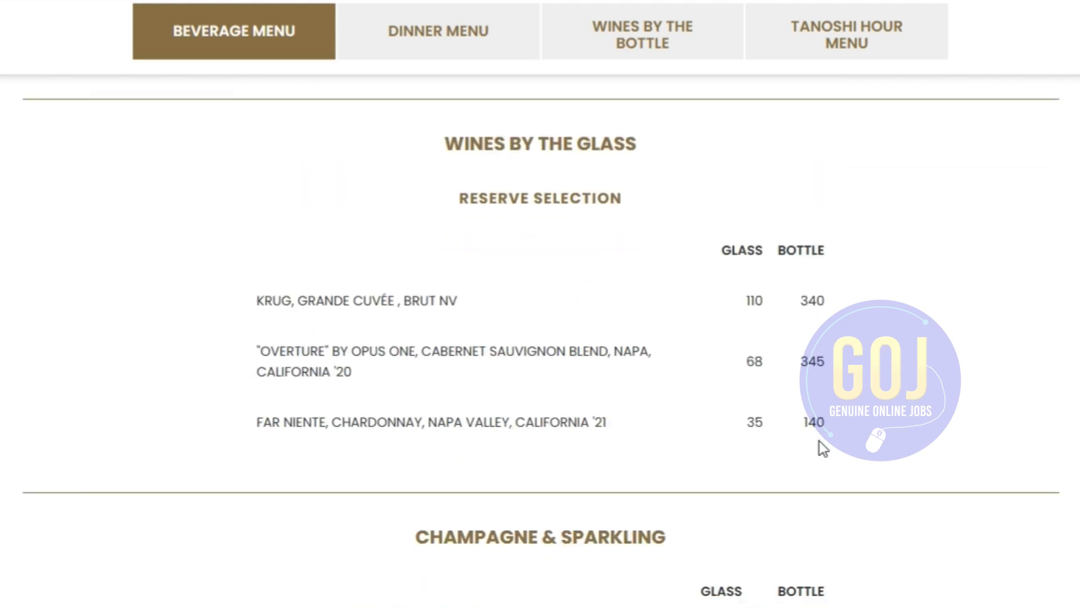
pyautogui.scroll(3, 805, 438)
pyautogui.scroll(-7, 772, 419)
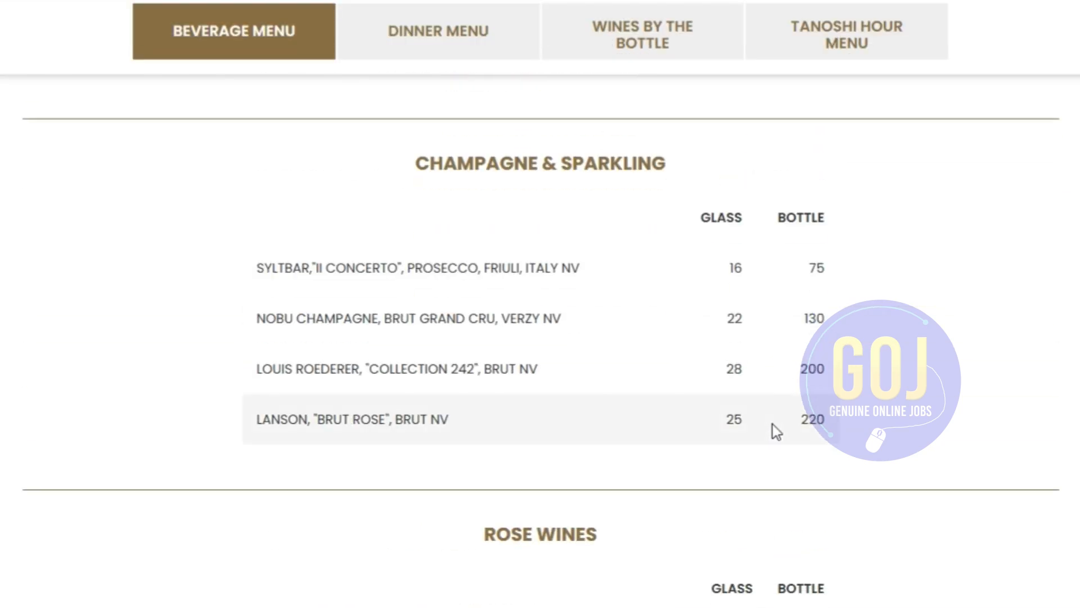
pyautogui.scroll(-13, 772, 424)
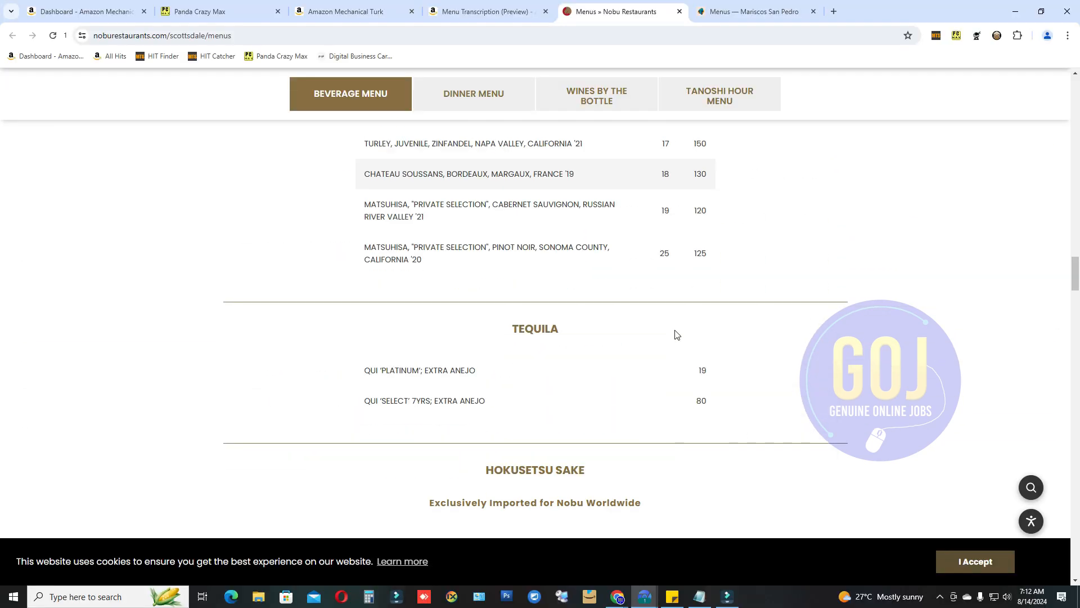
pyautogui.scroll(-11, 675, 335)
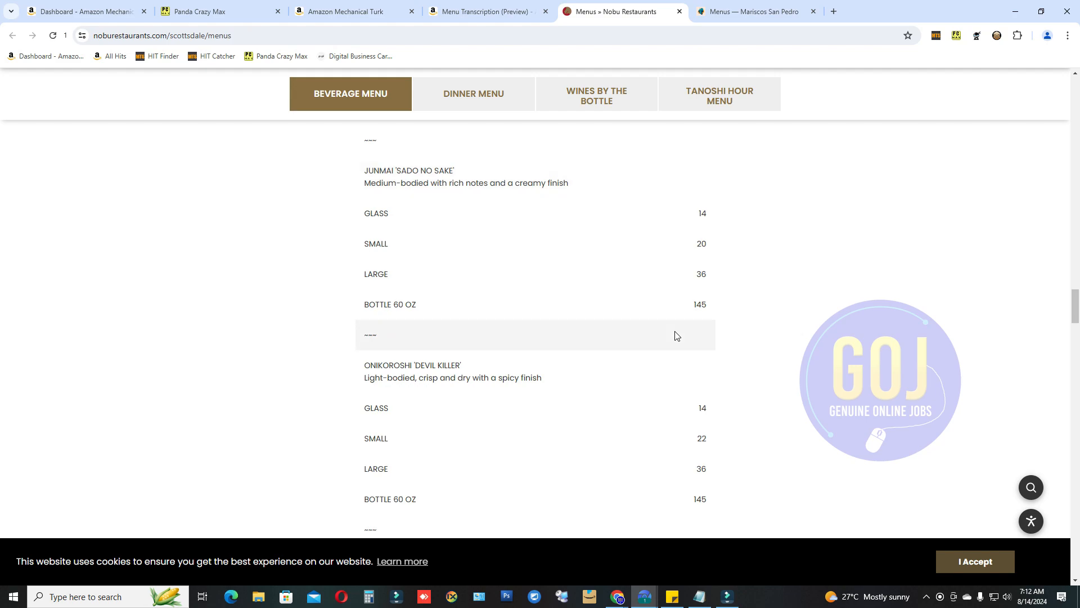
pyautogui.scroll(20, 675, 335)
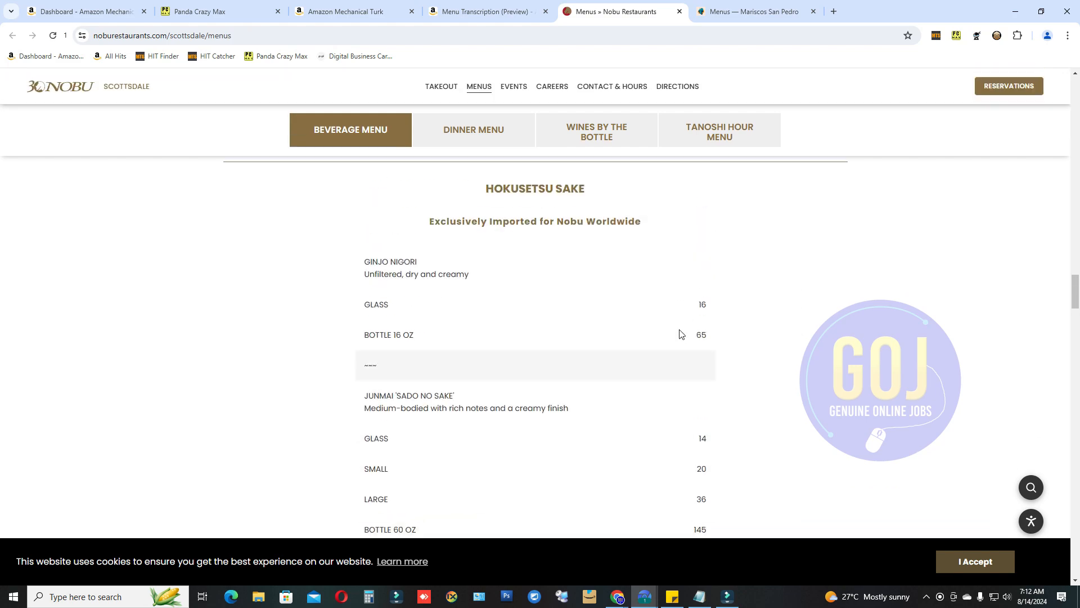
pyautogui.scroll(15, 683, 332)
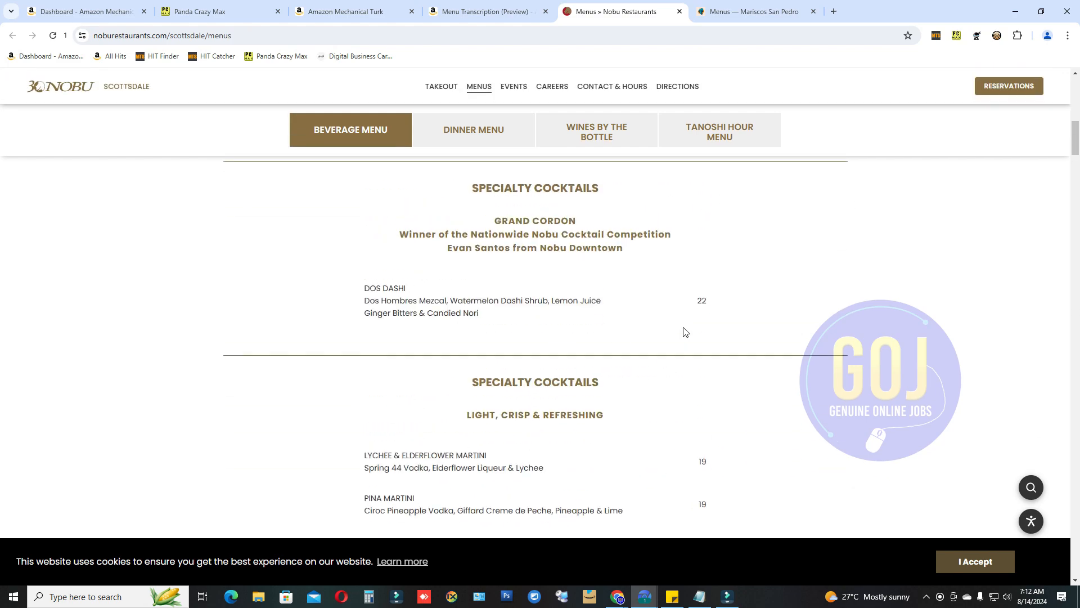
pyautogui.scroll(-1, 683, 332)
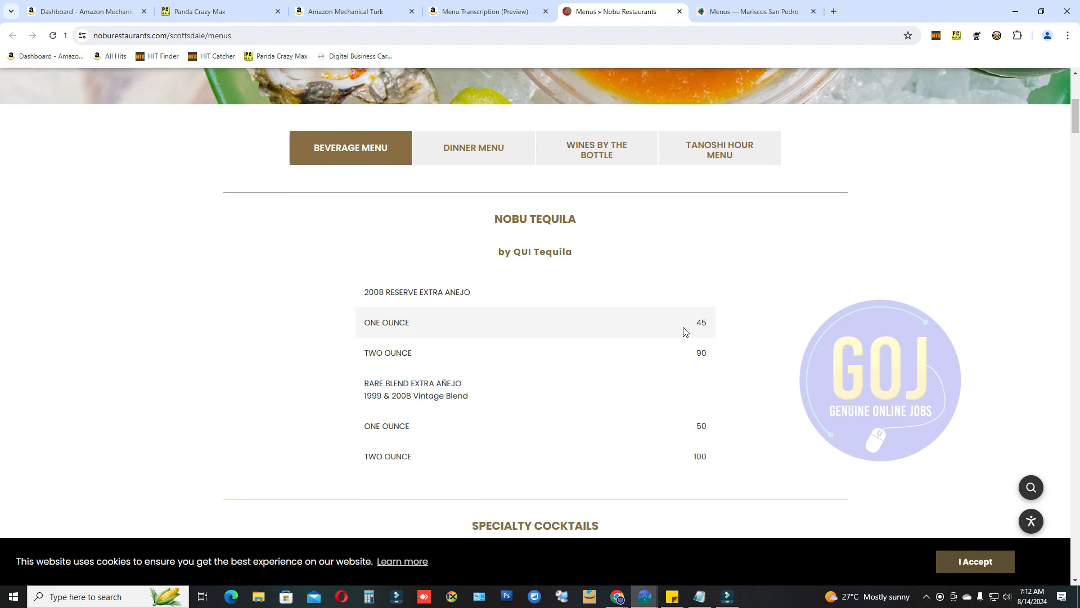
# Open Nobu's Dinner Menu and examine how its categories, item names and prices are laid out, including the Nobu Cold Dishes section.
pyautogui.click(477, 162)
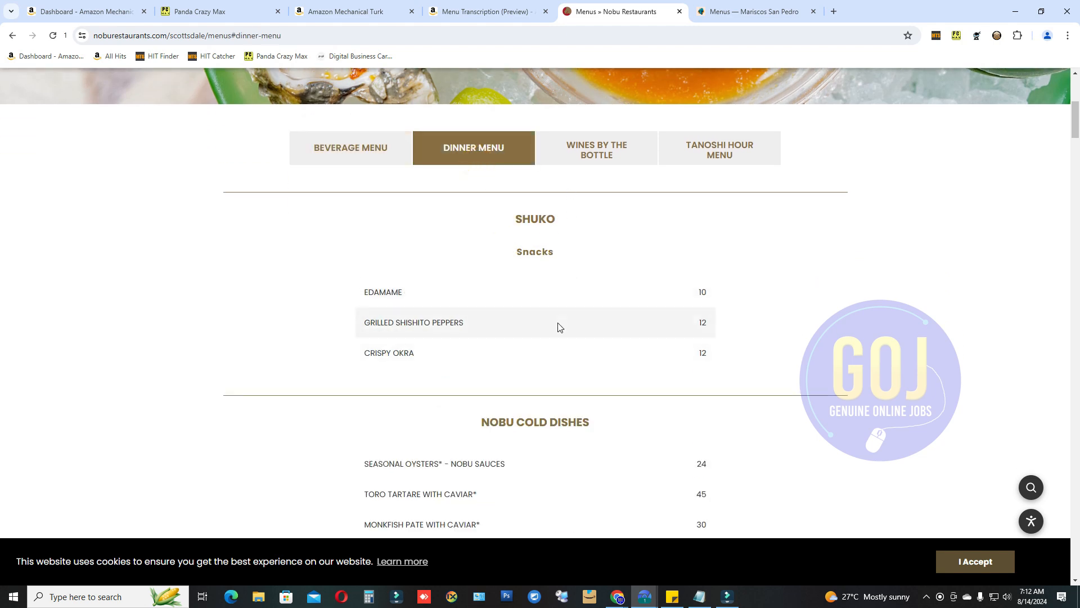
pyautogui.scroll(-5, 585, 337)
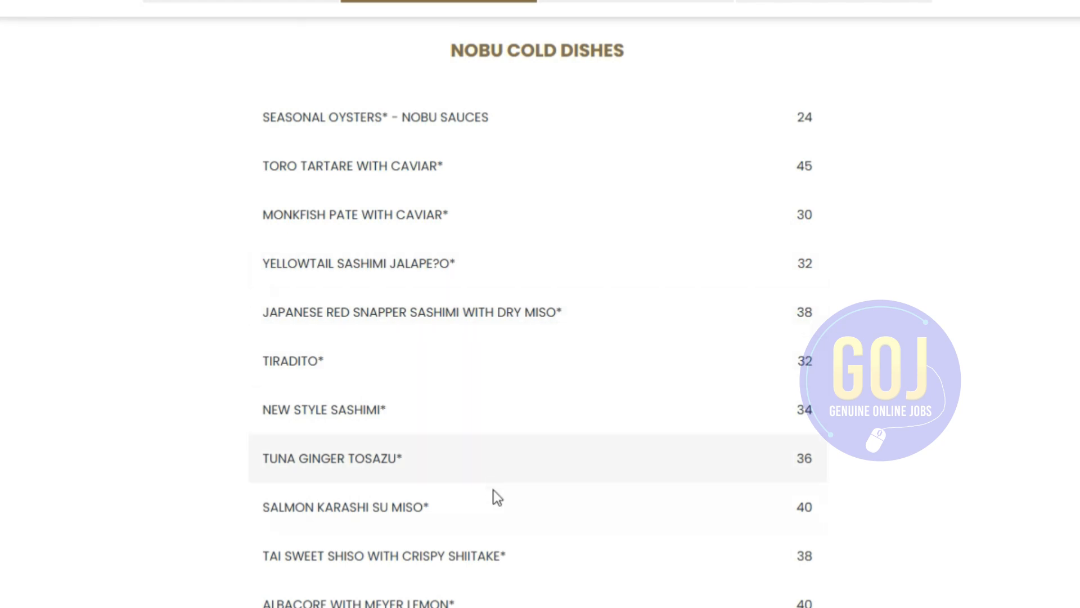
pyautogui.scroll(-5, 776, 445)
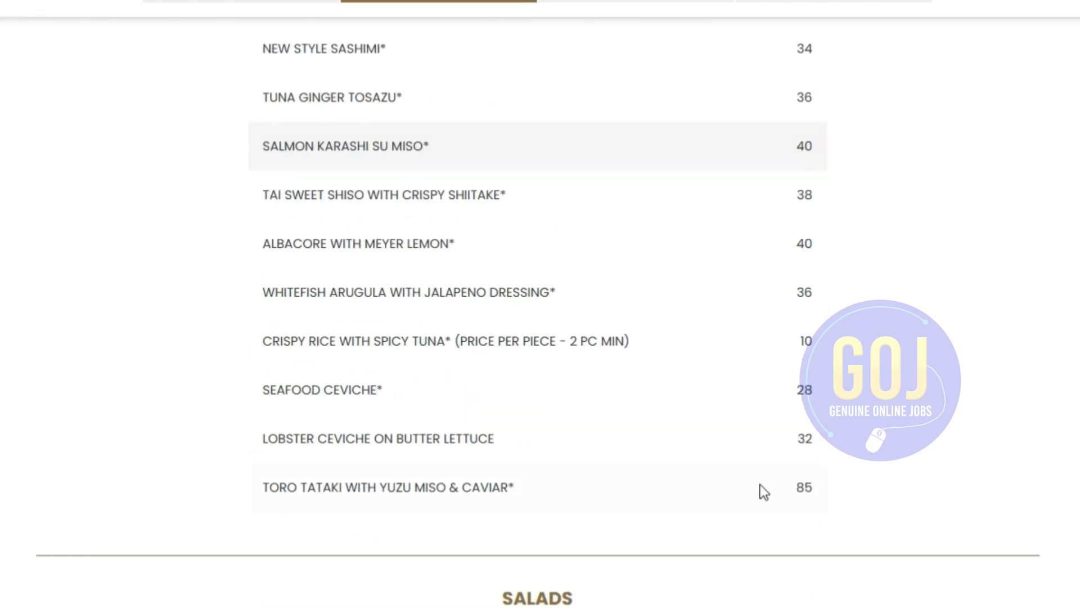
pyautogui.click(501, 340)
pyautogui.moveTo(265, 342); pyautogui.dragTo(755, 353)
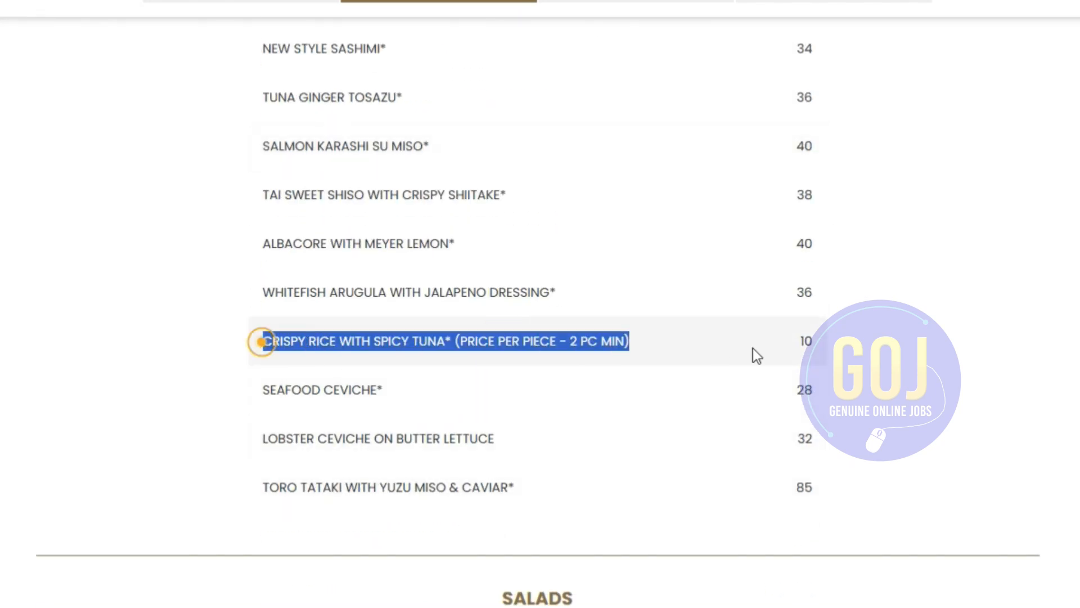
pyautogui.doubleClick(788, 342)
pyautogui.moveTo(261, 396); pyautogui.dragTo(377, 390)
pyautogui.scroll(9, 421, 376)
pyautogui.moveTo(450, 321); pyautogui.dragTo(624, 322)
pyautogui.moveTo(270, 388); pyautogui.dragTo(488, 388)
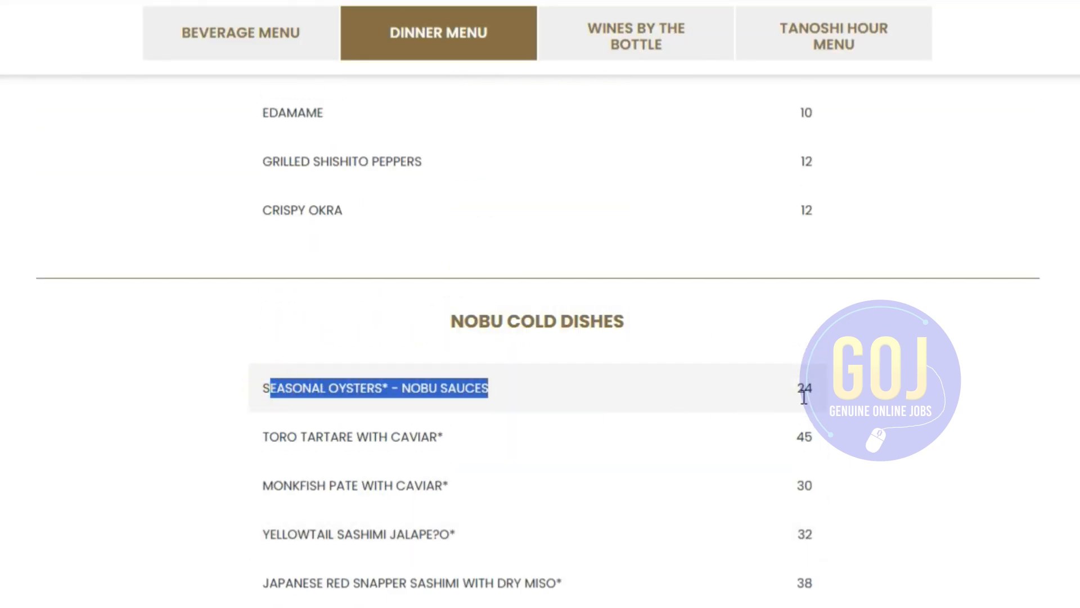
pyautogui.moveTo(801, 389); pyautogui.dragTo(842, 389)
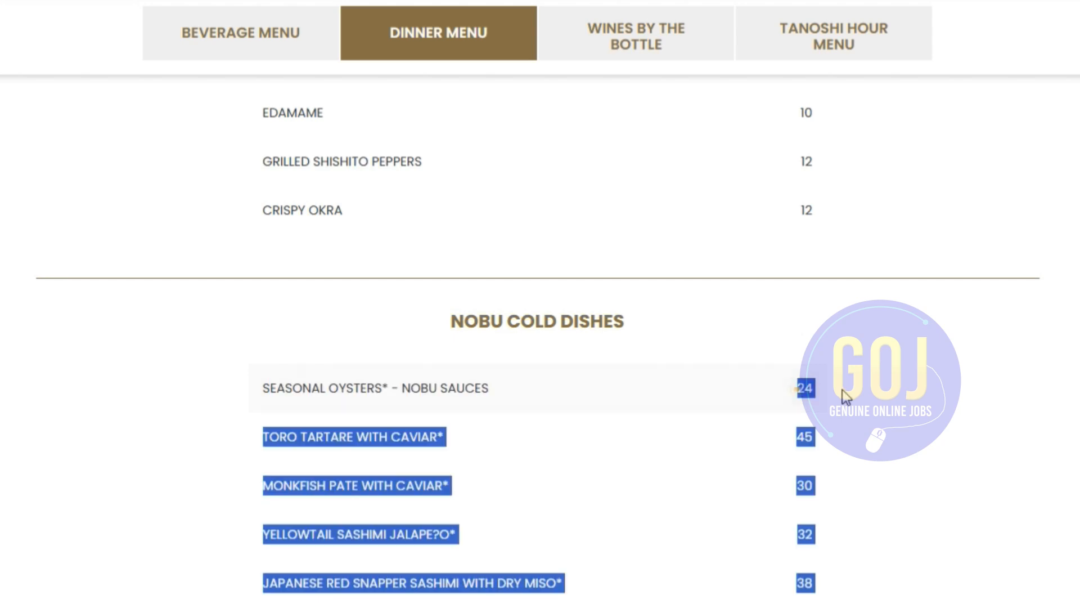
pyautogui.click(790, 388)
pyautogui.scroll(5, 731, 371)
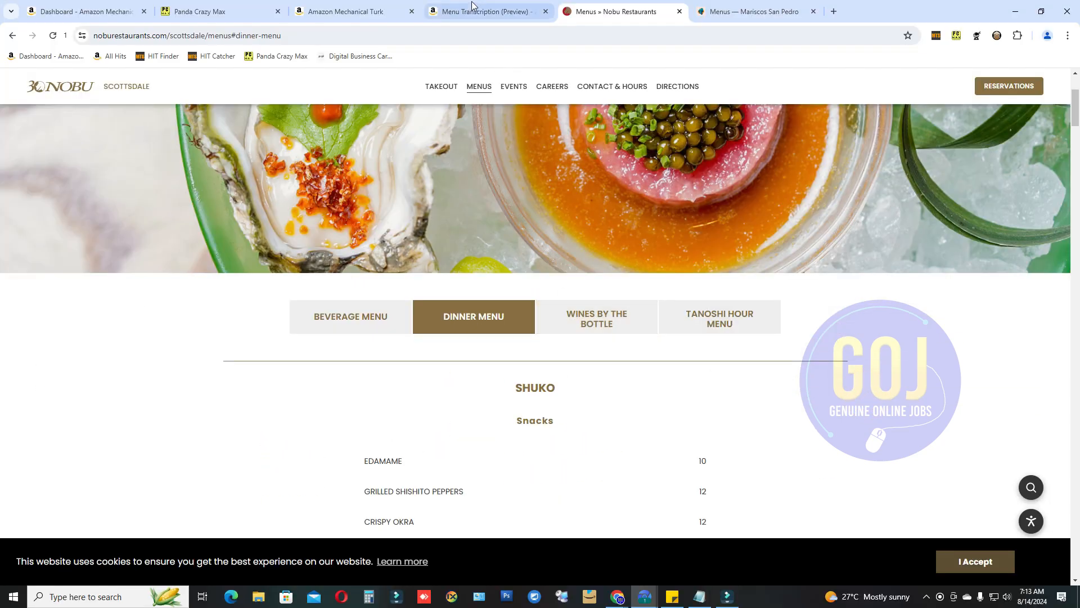
# Bring up another Menu Transcription task preview, open its Mill Wharf - Scituate menu link, and close the Nobu menu page.
pyautogui.click(479, 12)
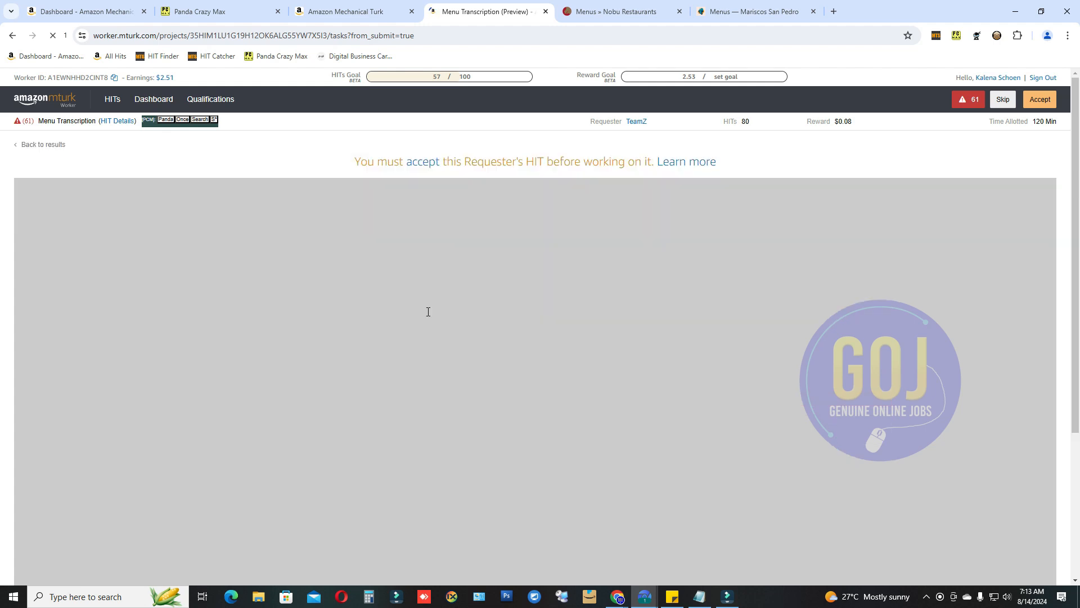
pyautogui.scroll(-9, 440, 324)
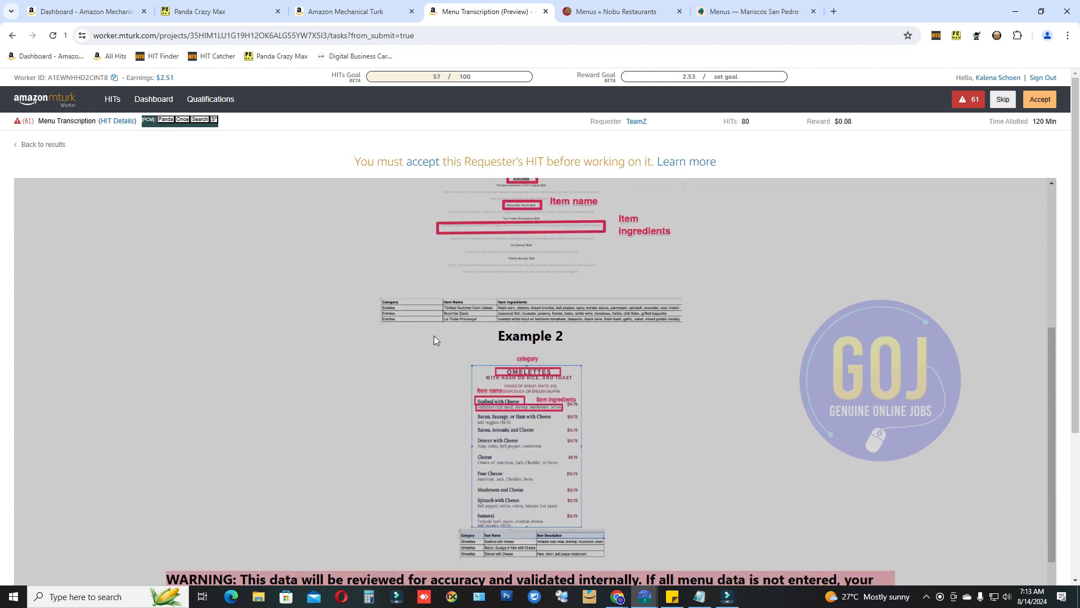
pyautogui.click(292, 479)
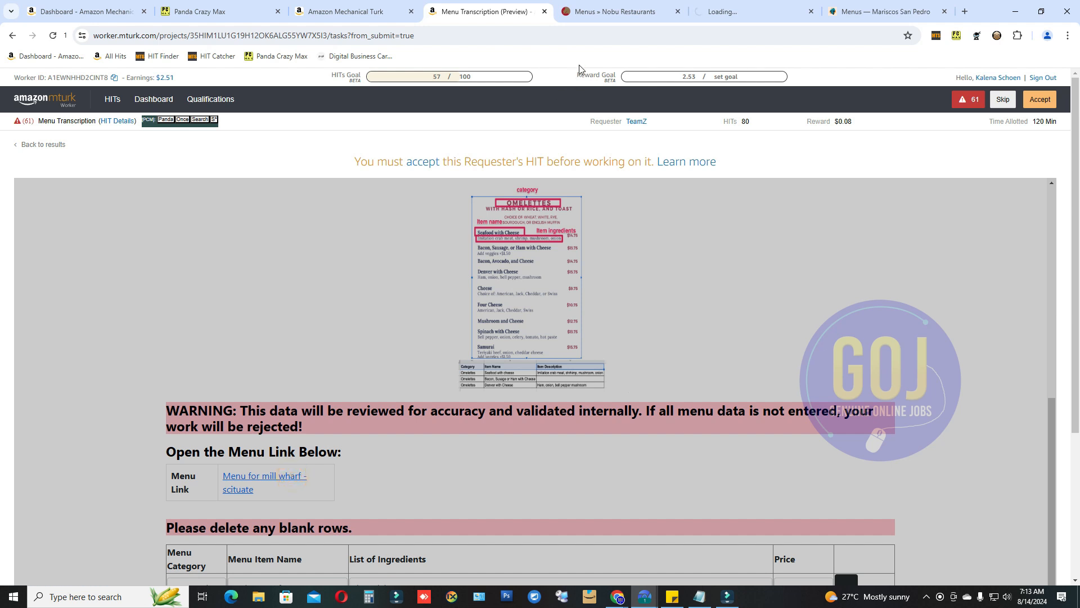
pyautogui.click(726, 17)
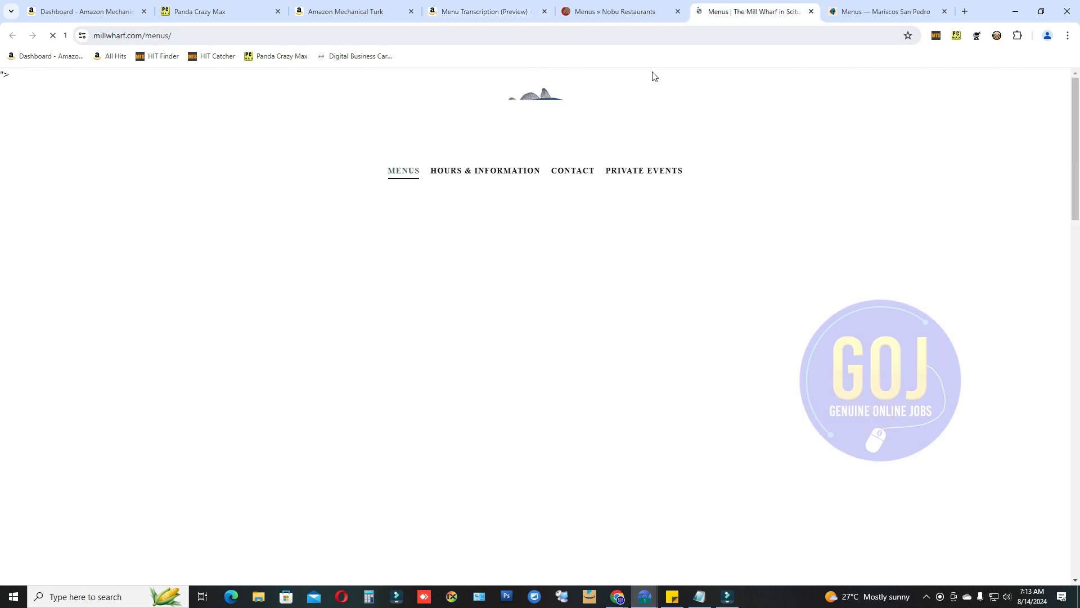
pyautogui.click(678, 12)
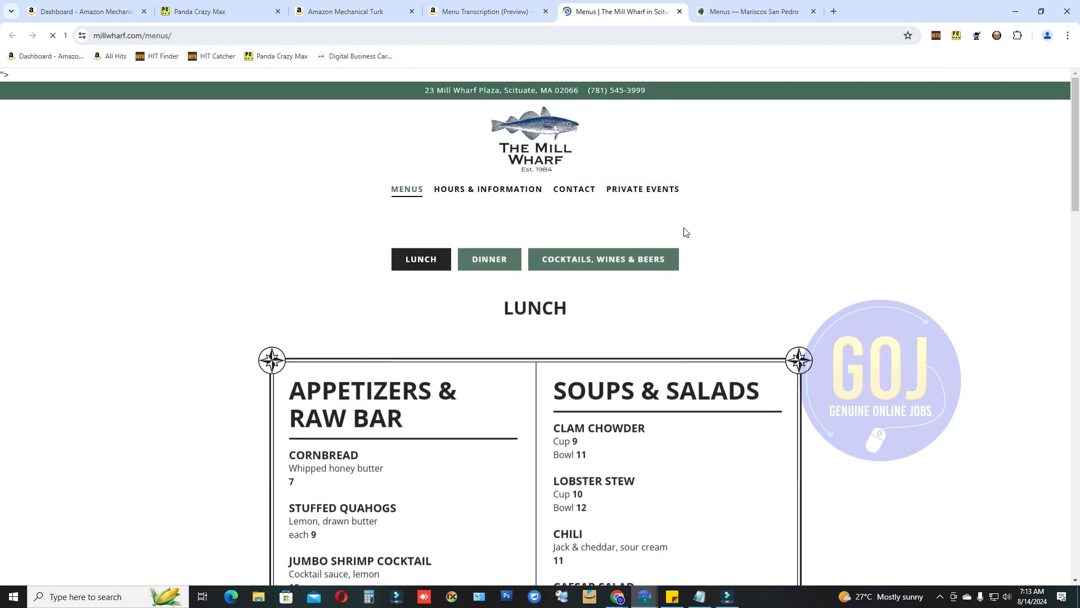
# Examine Mill Wharf's Lunch menu from Appetizers & Raw Bar through House Specialties to see how items and prices are laid out.
pyautogui.scroll(-5, 677, 257)
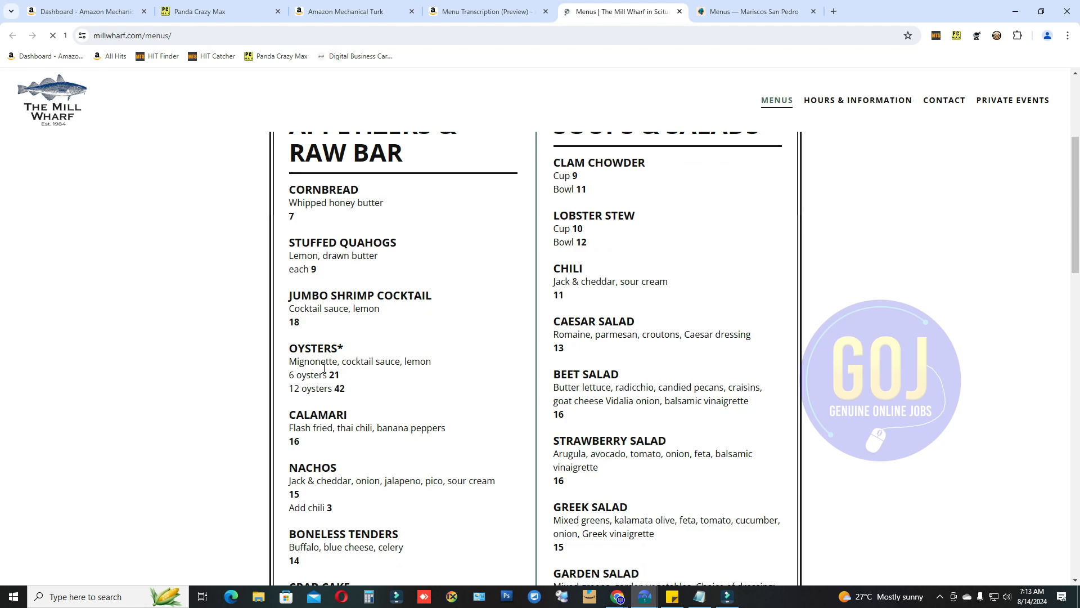
pyautogui.scroll(2, 336, 233)
pyautogui.scroll(-2, 336, 234)
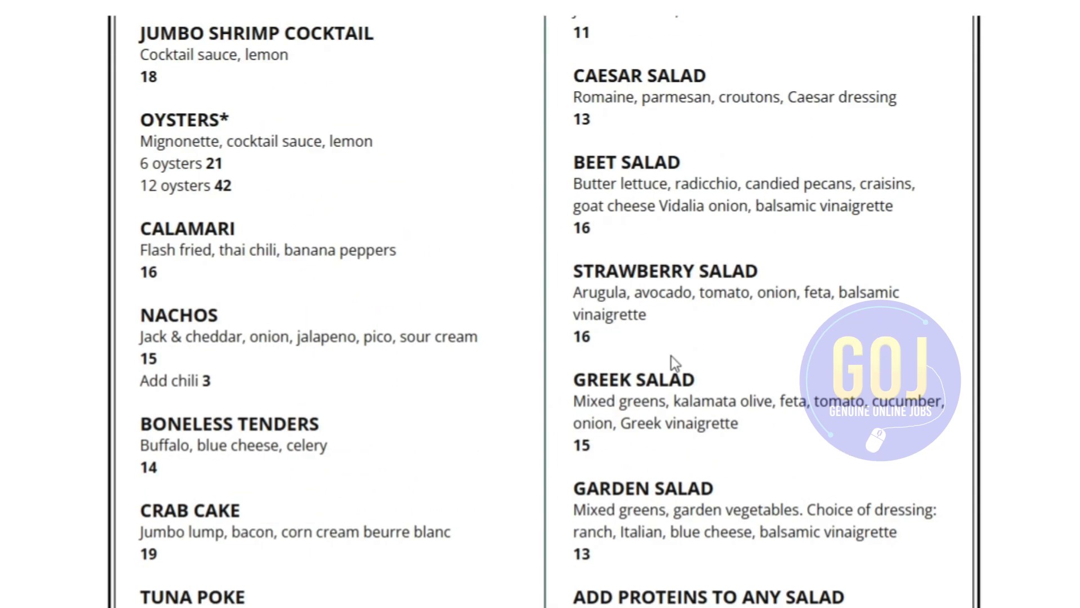
pyautogui.scroll(-10, 671, 356)
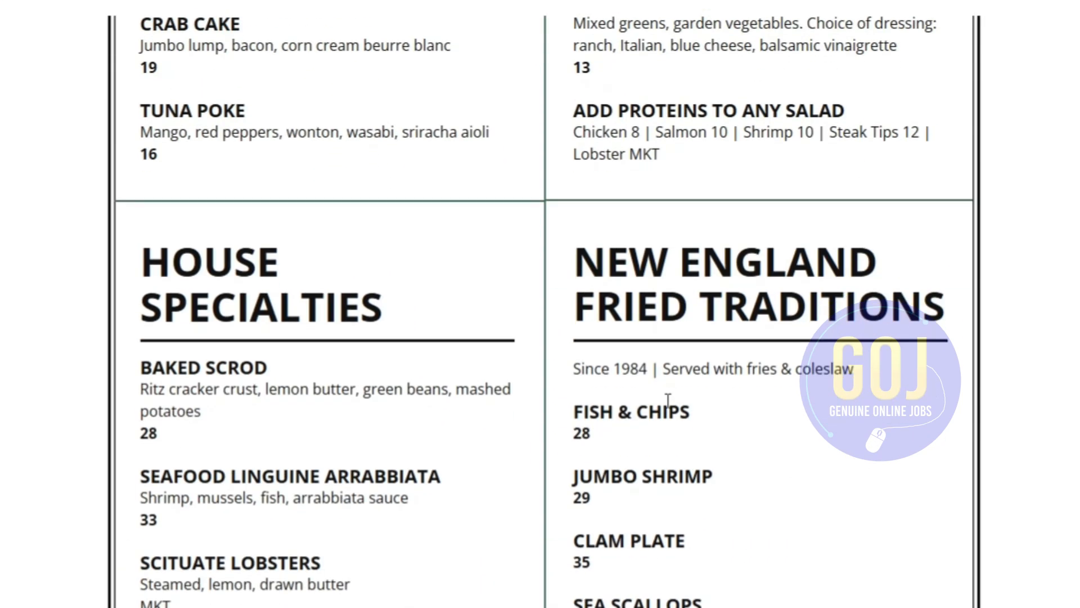
pyautogui.scroll(-3, 668, 400)
pyautogui.scroll(-5, 668, 400)
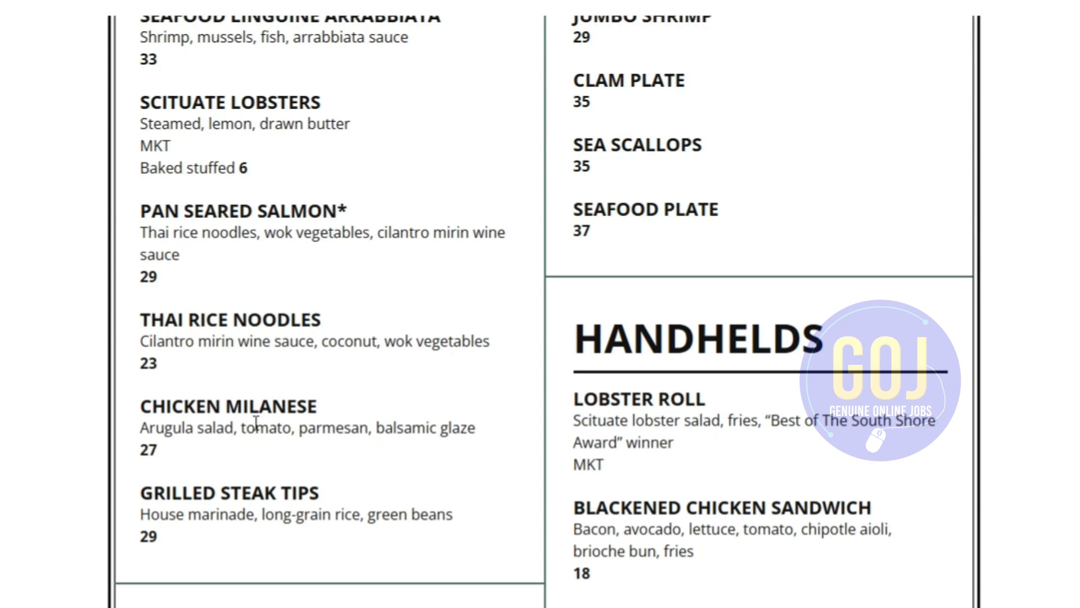
pyautogui.scroll(5, 217, 349)
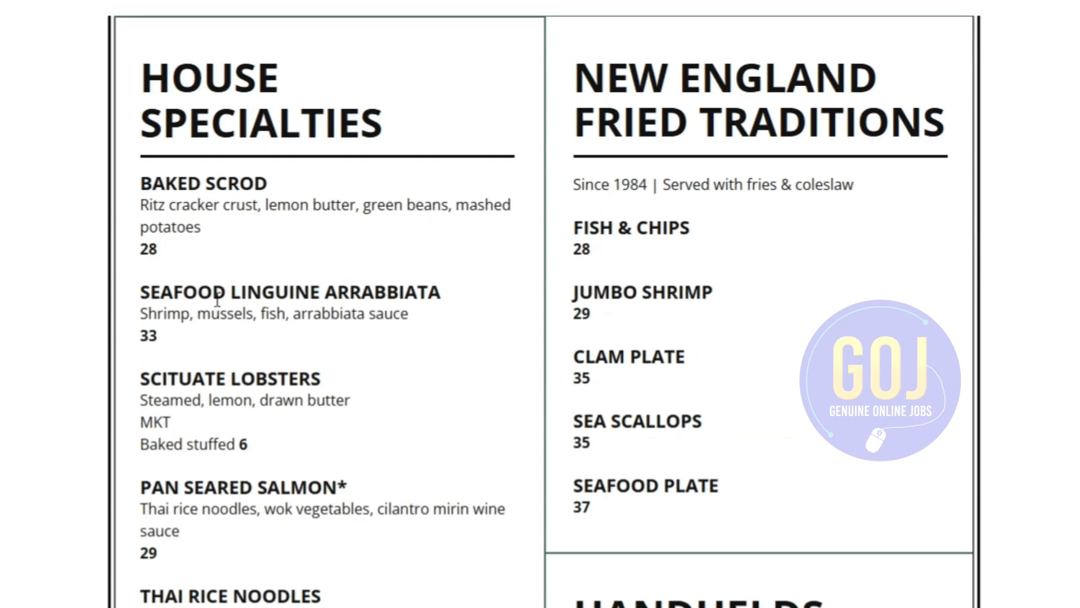
# Highlight the House Specialties heading and Baked Scrod's name, ingredients and price in turn to match them to the transcription fields.
pyautogui.moveTo(141, 77); pyautogui.dragTo(376, 145)
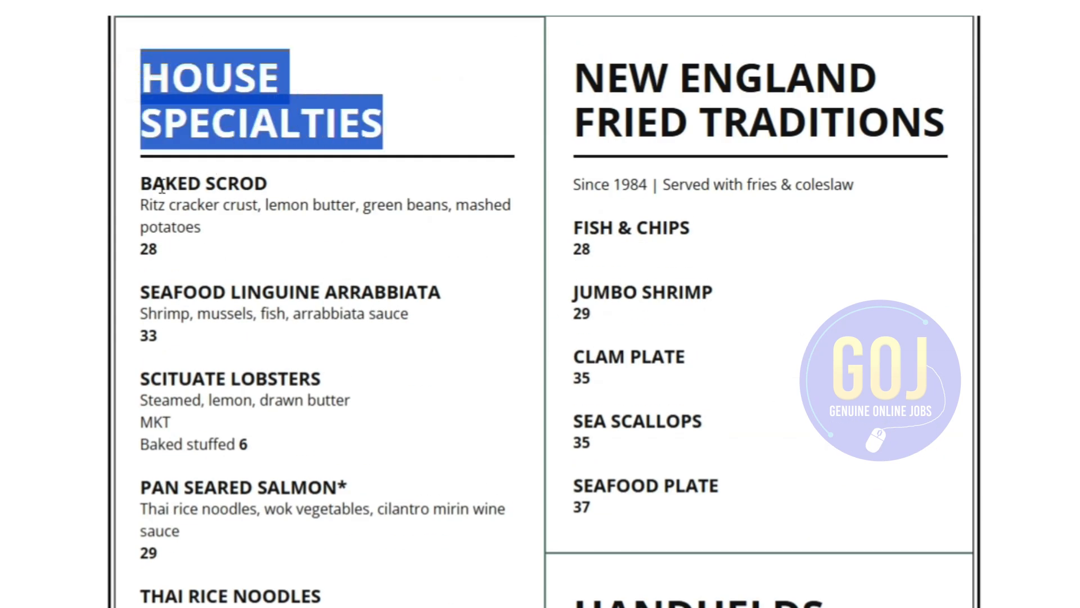
pyautogui.moveTo(140, 186); pyautogui.dragTo(269, 183)
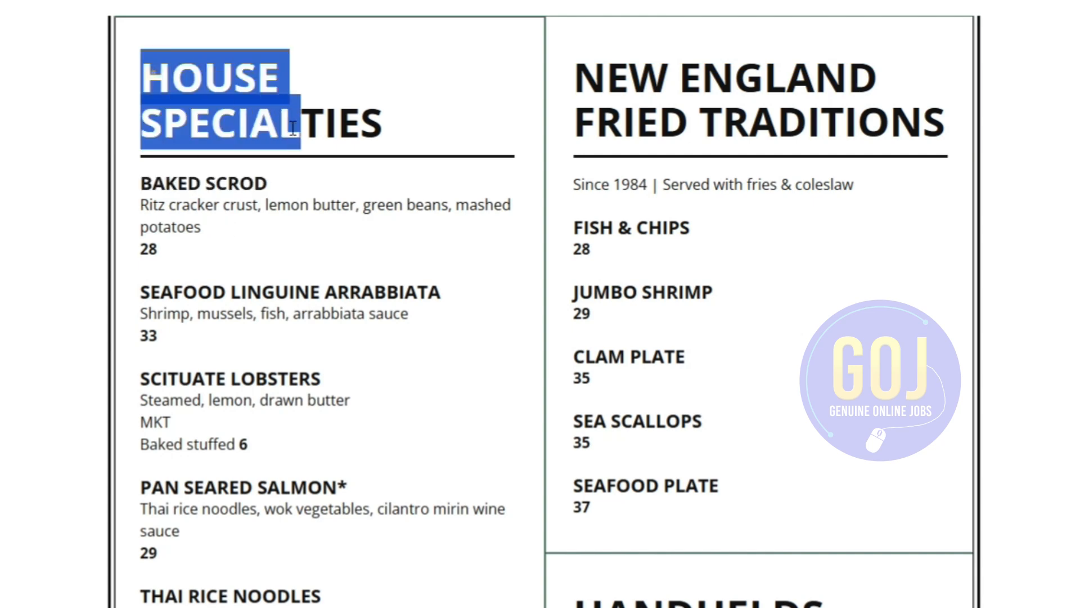
pyautogui.moveTo(141, 186); pyautogui.dragTo(239, 183)
pyautogui.moveTo(142, 205); pyautogui.dragTo(169, 251)
pyautogui.doubleClick(151, 248)
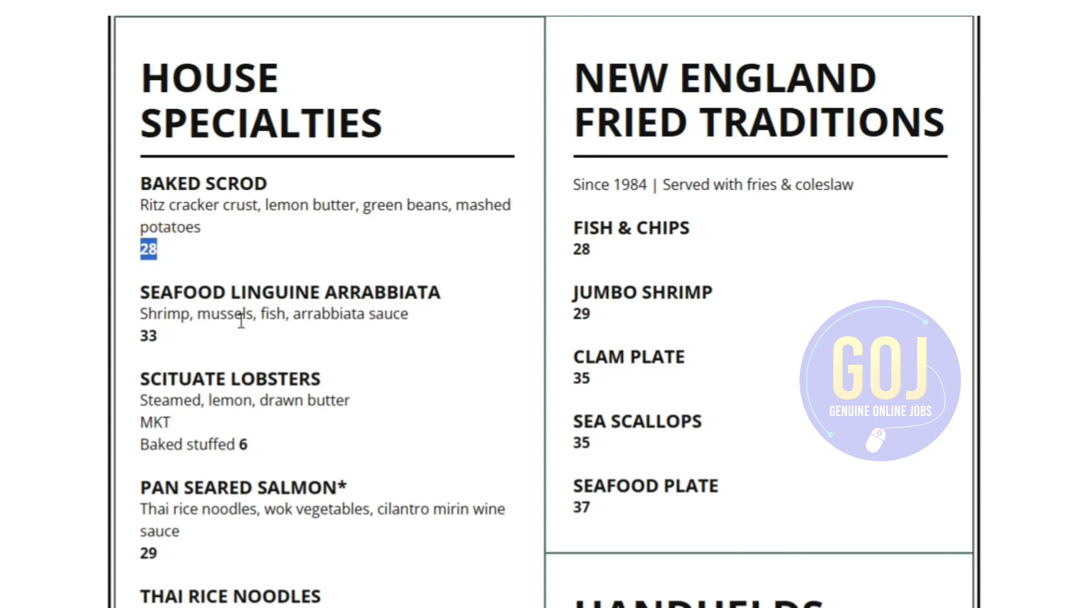
pyautogui.click(225, 352)
# Look through the whole Lunch menu down to the Sides and Handhelds sections to gauge its length.
pyautogui.scroll(-15, 224, 354)
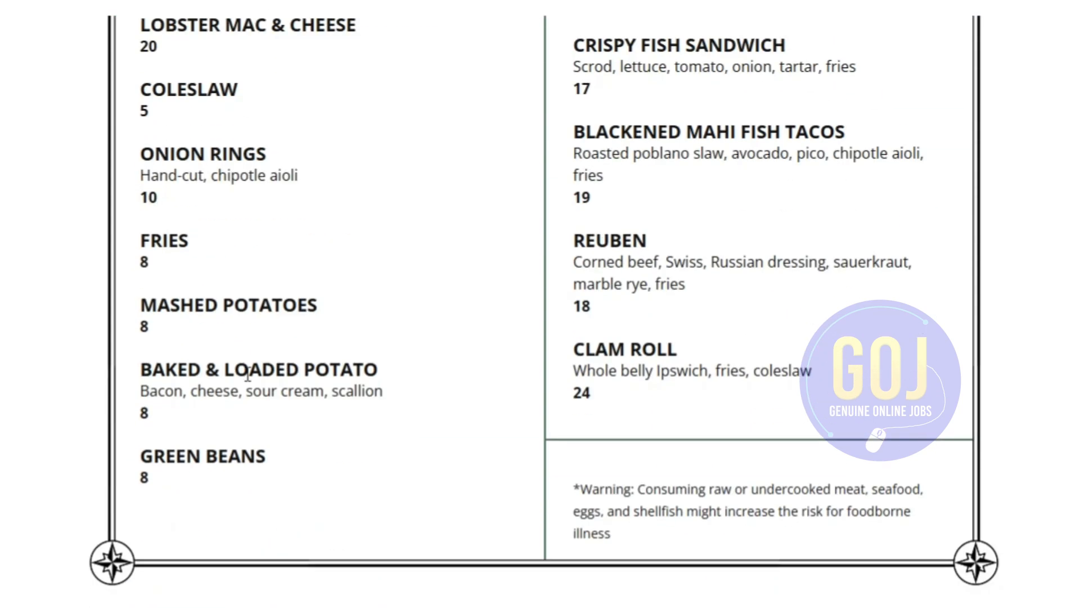
pyautogui.scroll(20, 428, 380)
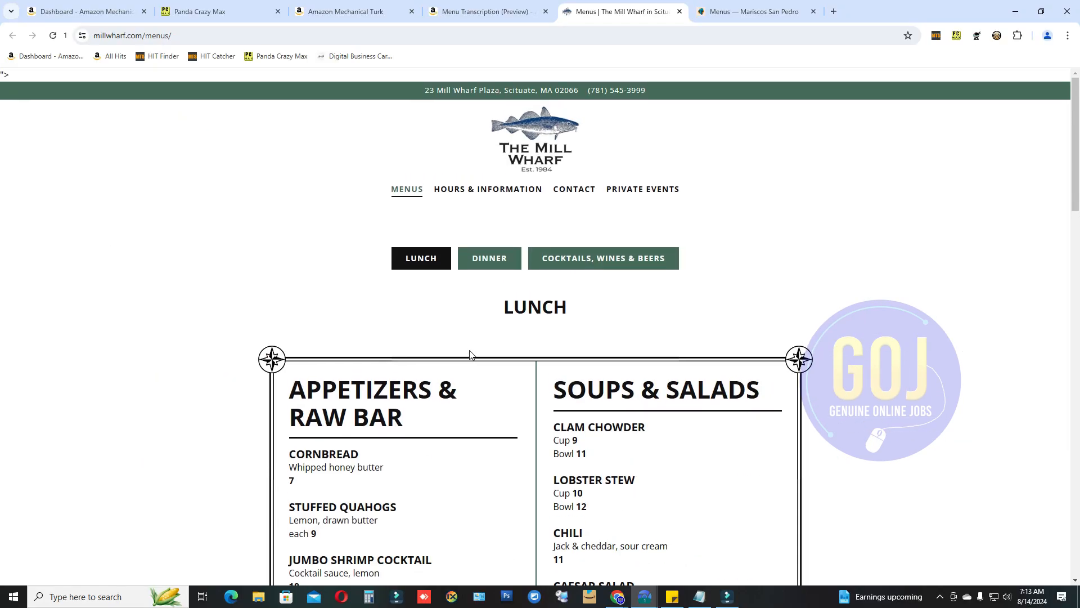
pyautogui.scroll(-8, 506, 315)
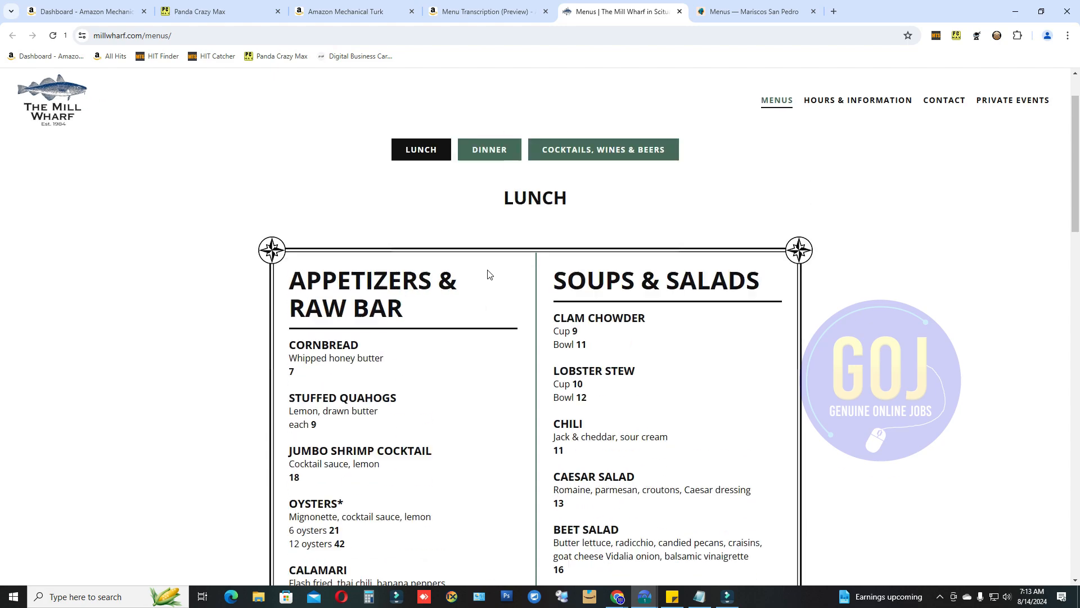
pyautogui.scroll(-10, 485, 366)
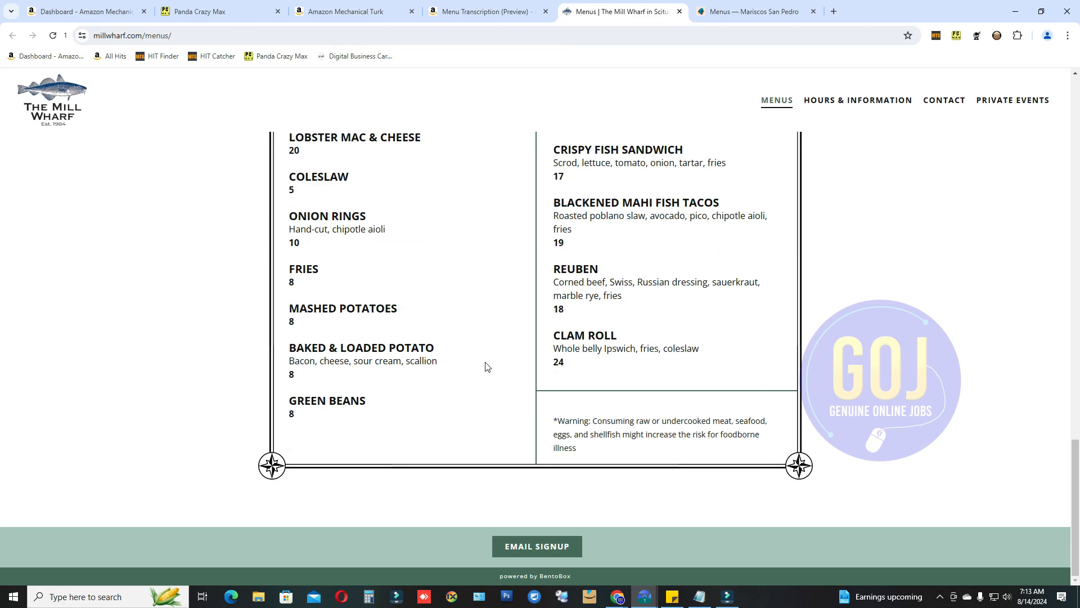
pyautogui.scroll(12, 486, 367)
pyautogui.scroll(6, 488, 367)
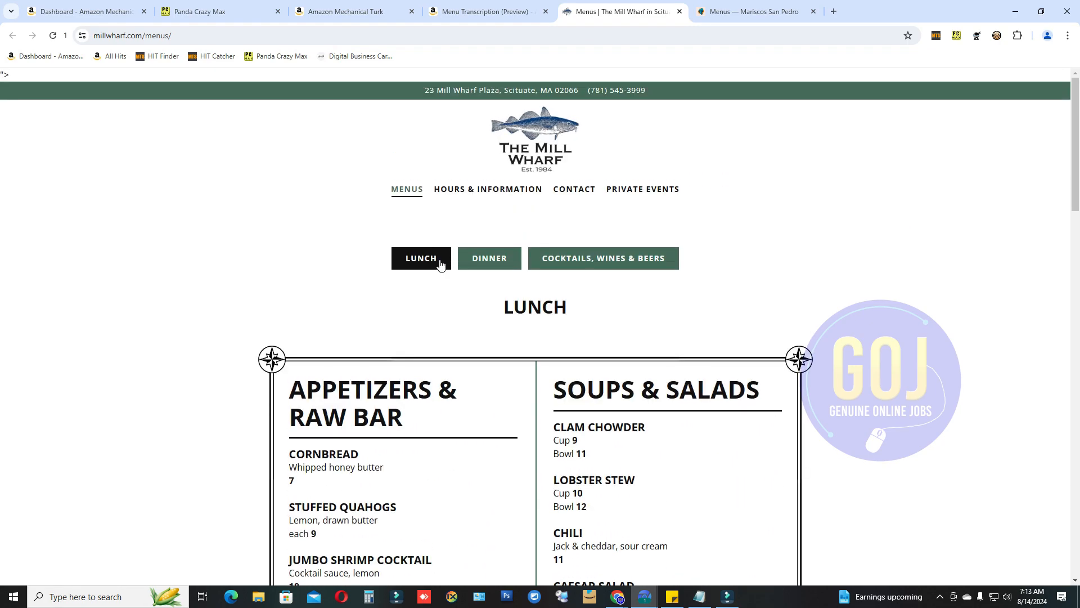
# Open Mill Wharf's Dinner menu and look through its sections, including House Specialties and Wood Fired Pizza.
pyautogui.click(487, 265)
pyautogui.scroll(-15, 478, 337)
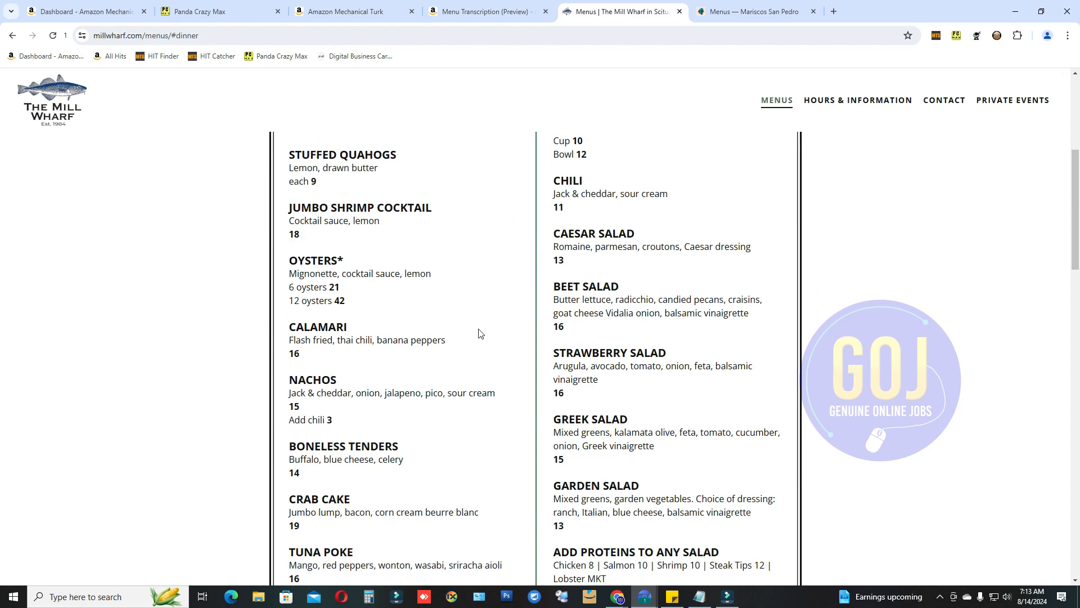
pyautogui.scroll(15, 480, 332)
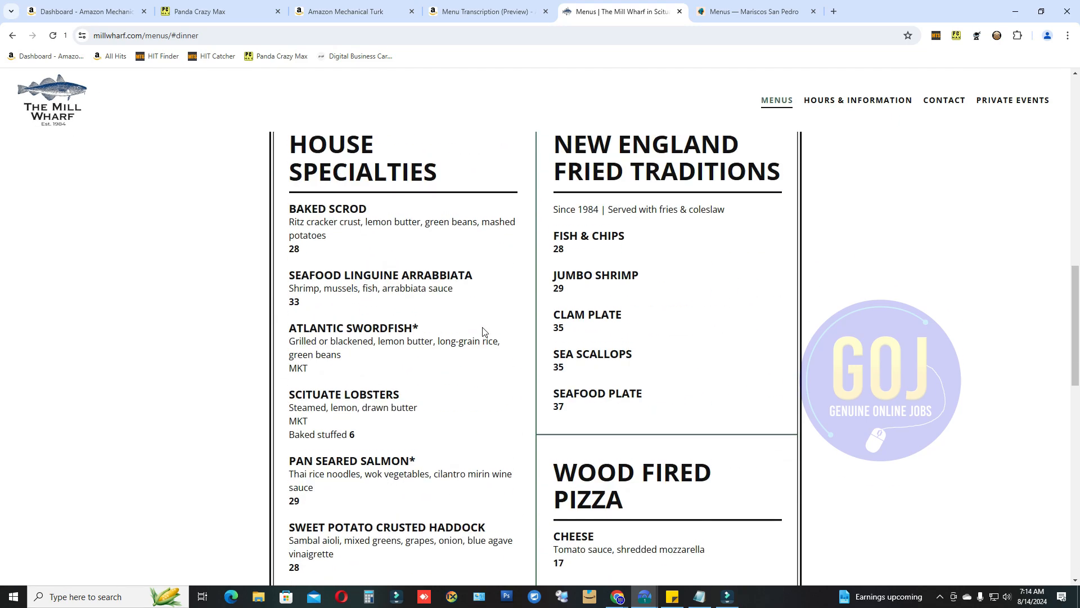
# Open the Cocktails, Wines & Beers menu and look through its drink sections and prices.
pyautogui.click(588, 258)
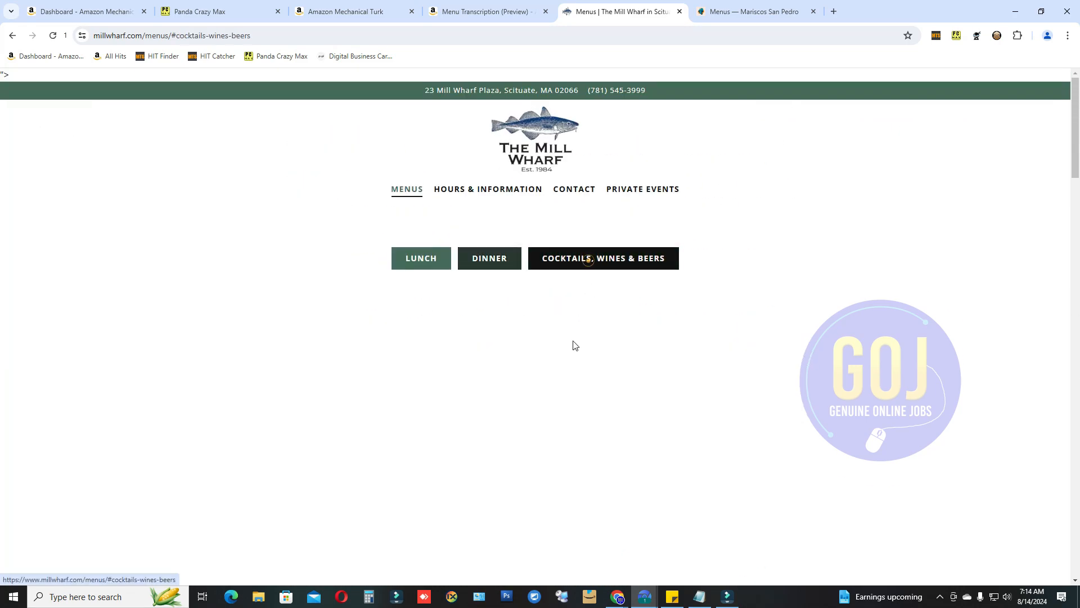
pyautogui.scroll(-7, 578, 358)
pyautogui.scroll(-10, 577, 357)
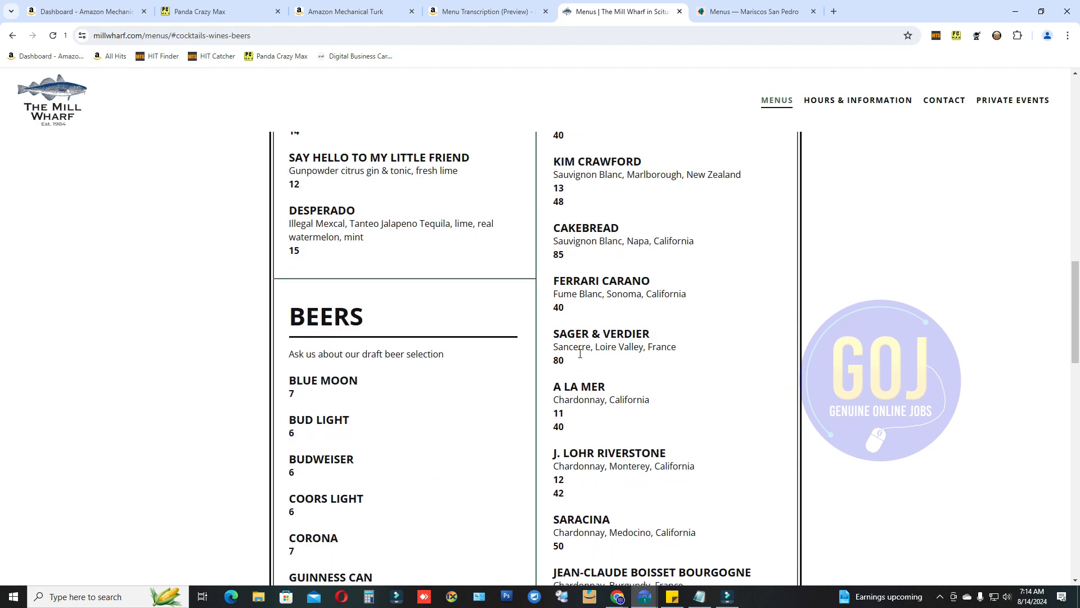
pyautogui.scroll(8, 580, 352)
pyautogui.scroll(10, 581, 353)
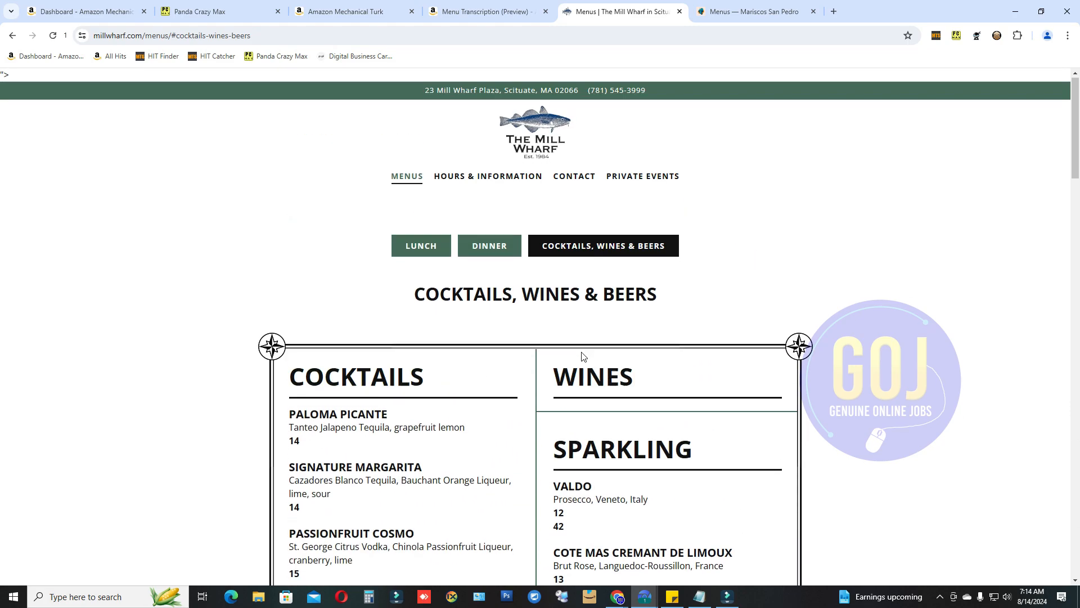
# Return to the Lunch menu and review its categories from Appetizers & Raw Bar to Sides and Handhelds for transcription effort.
pyautogui.click(422, 259)
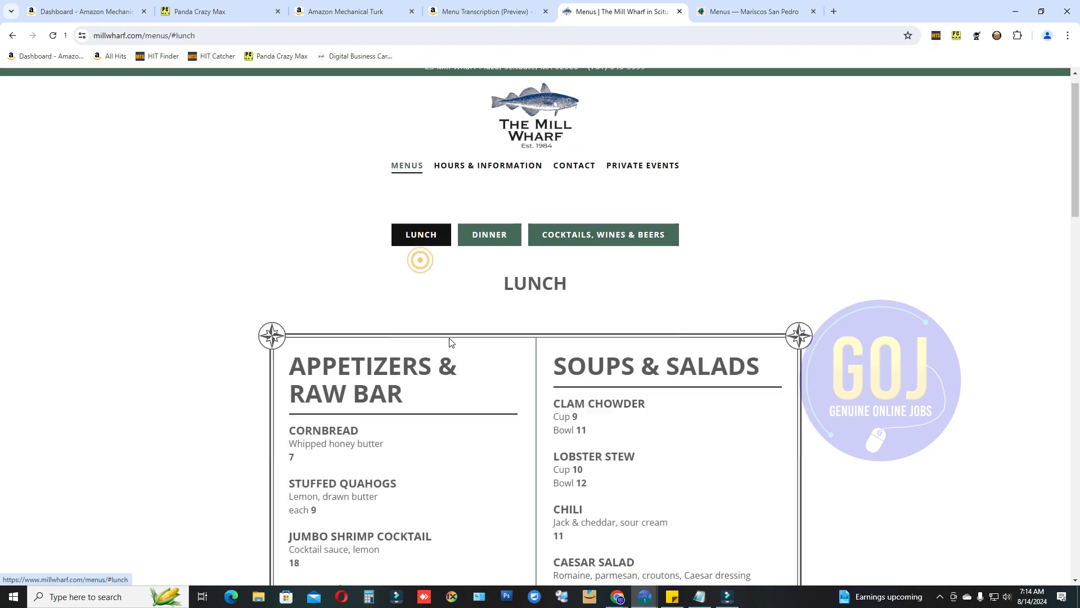
pyautogui.scroll(-20, 448, 342)
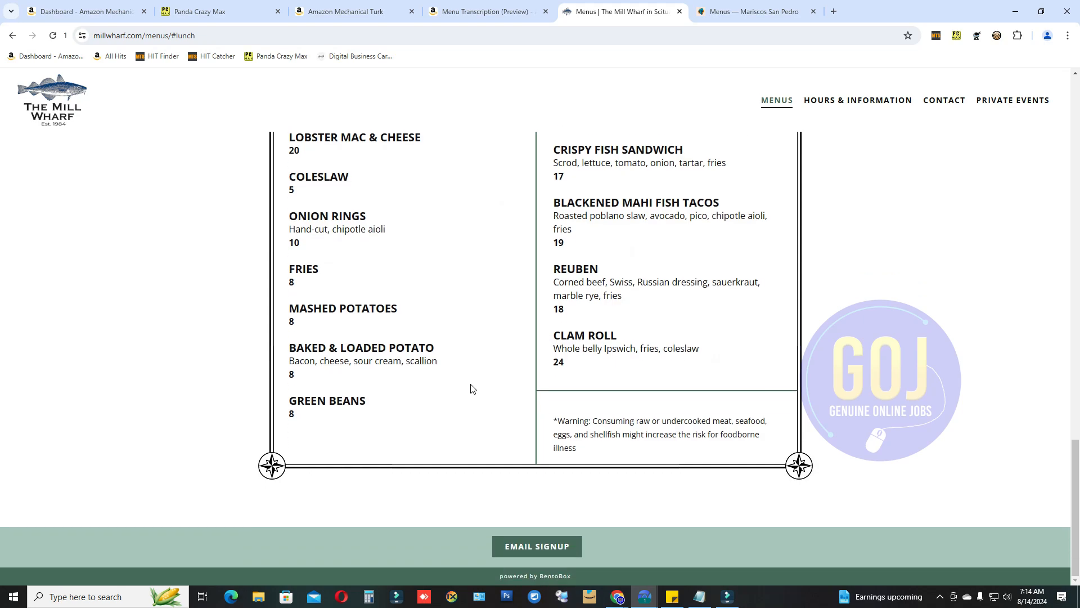
pyautogui.scroll(20, 471, 387)
pyautogui.scroll(2, 477, 337)
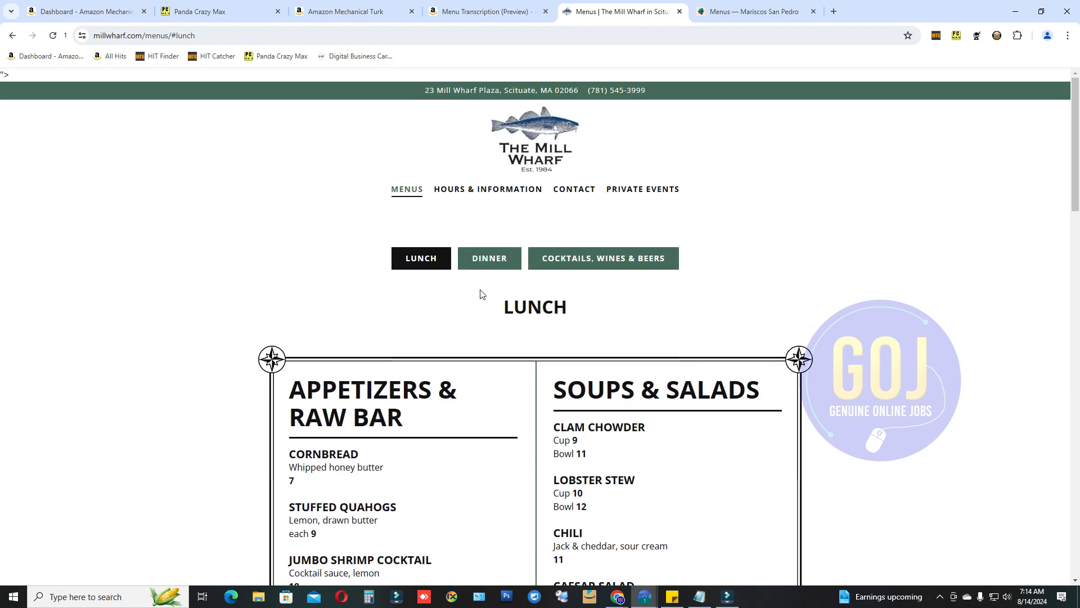
pyautogui.scroll(-3, 619, 310)
pyautogui.scroll(-4, 400, 324)
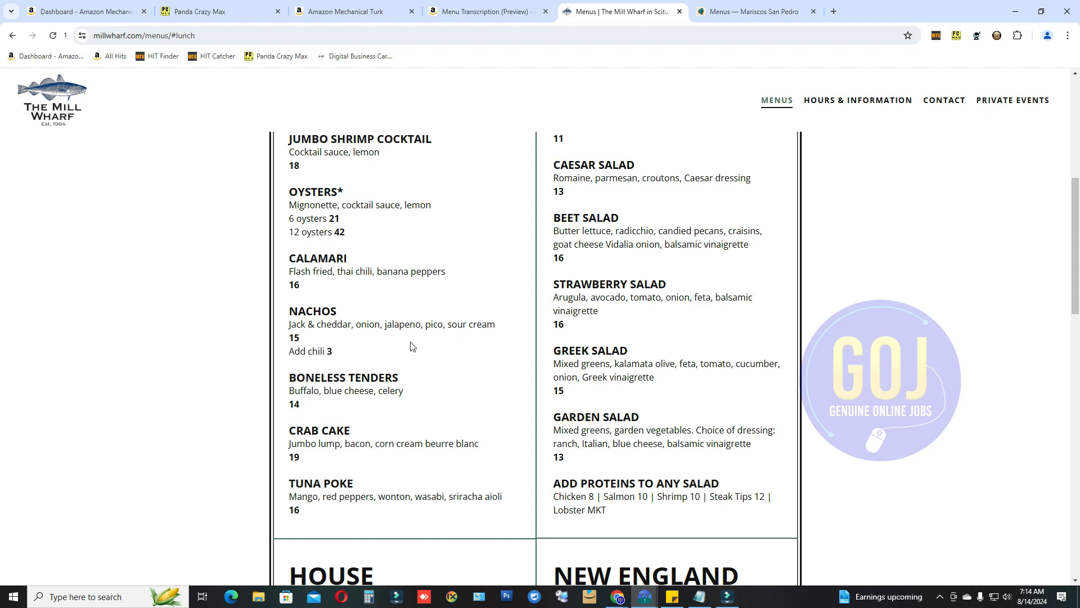
pyautogui.scroll(-6, 519, 358)
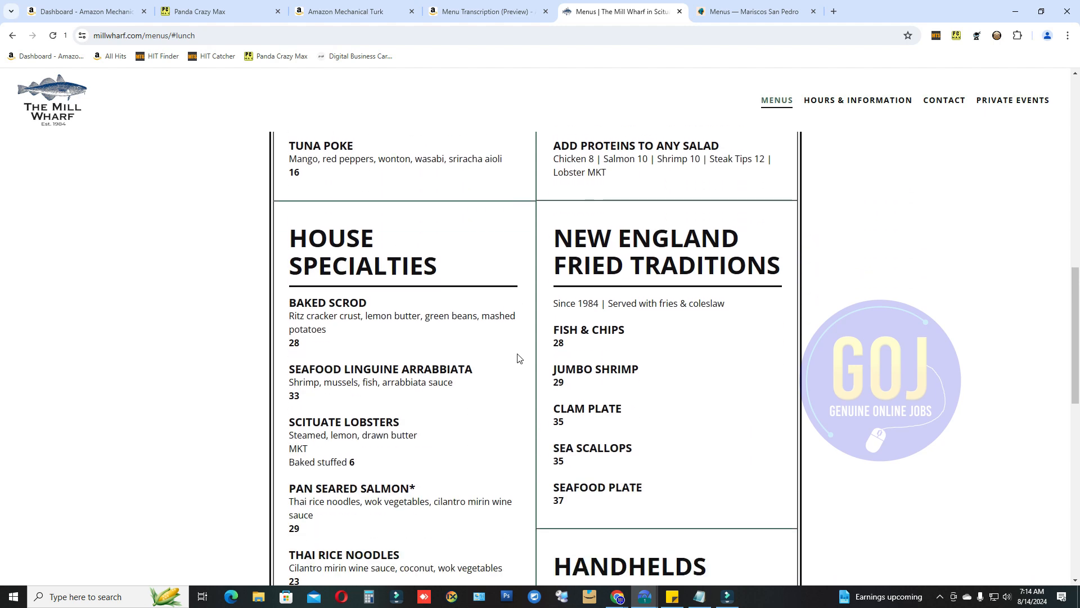
pyautogui.scroll(-6, 519, 358)
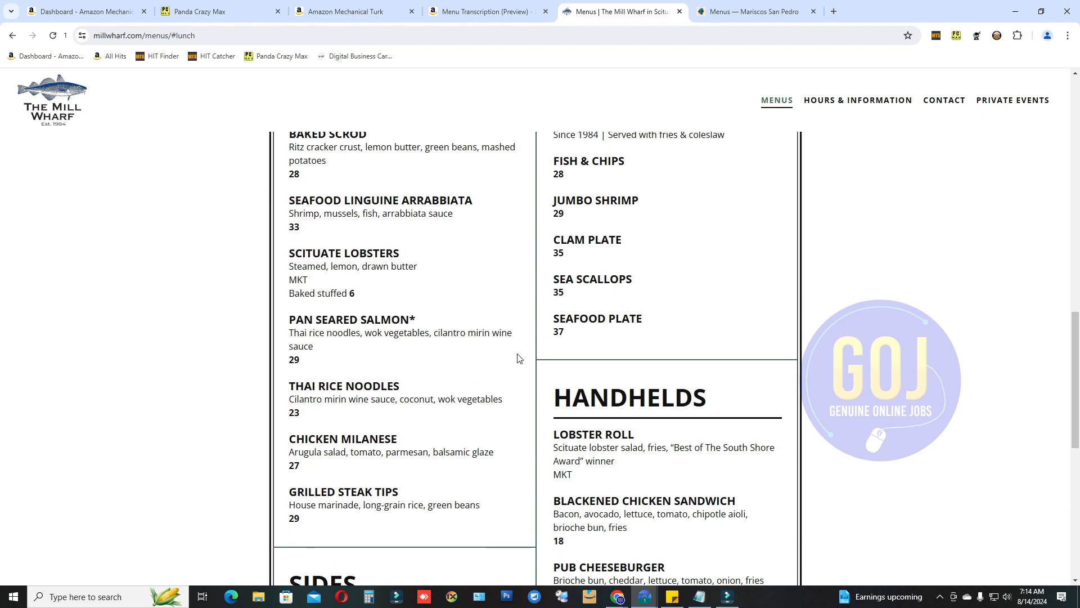
pyautogui.scroll(-1, 529, 337)
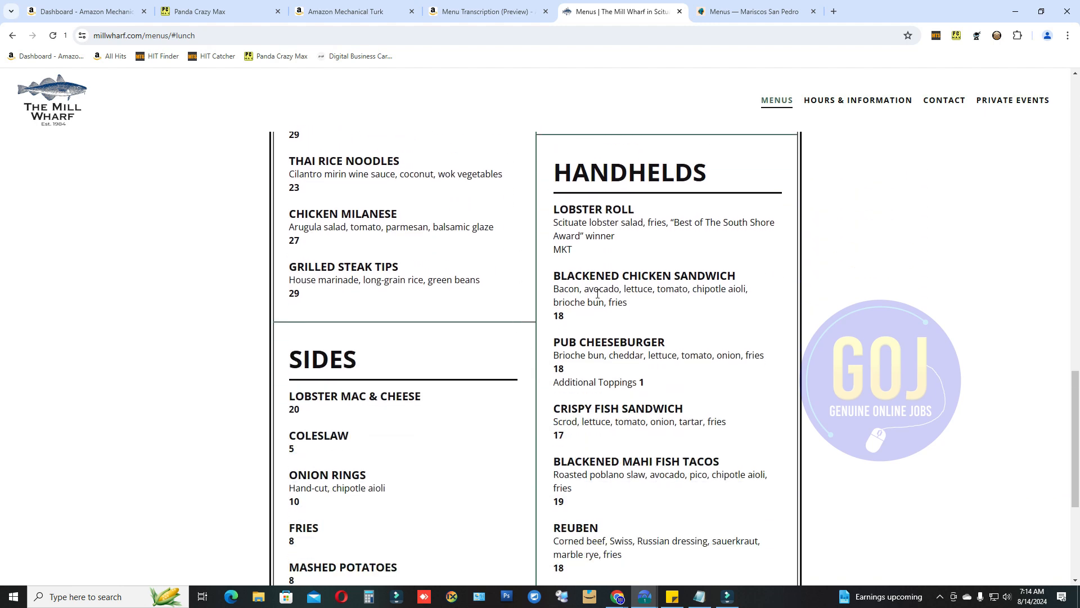
# Return to the Menu Transcription preview and review its instructions, both examples, the warning and the blank entry table.
pyautogui.click(471, 11)
pyautogui.scroll(-2, 771, 353)
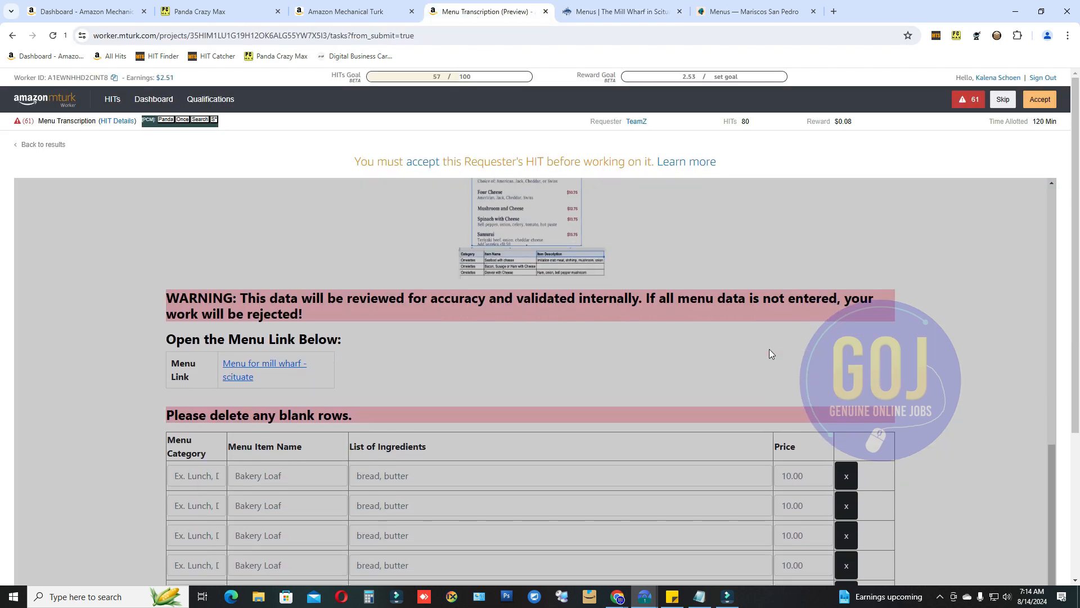
pyautogui.scroll(-2, 769, 354)
pyautogui.scroll(3, 620, 340)
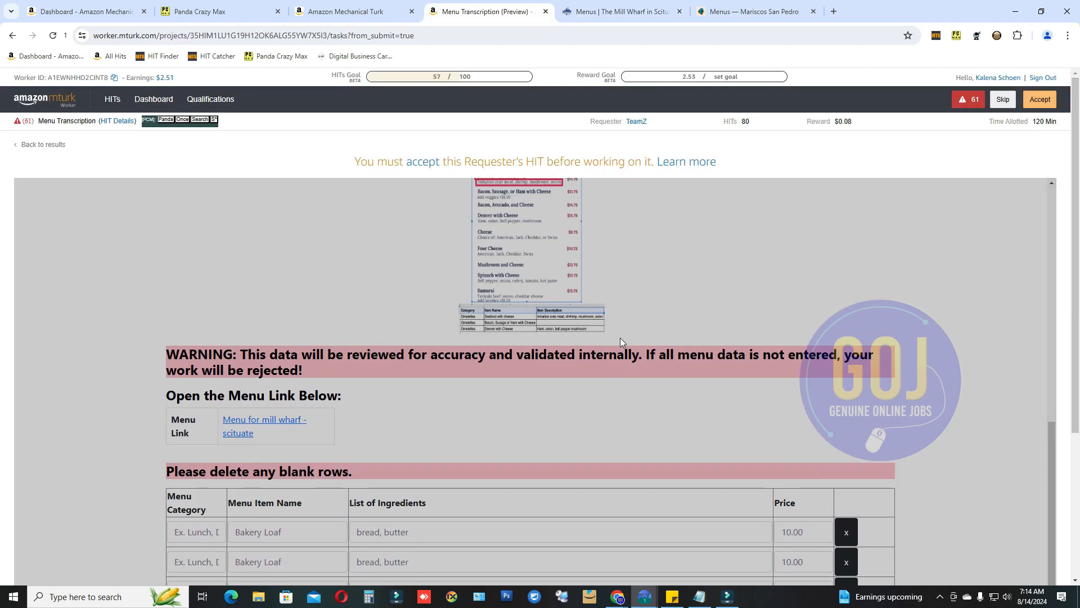
pyautogui.scroll(6, 613, 343)
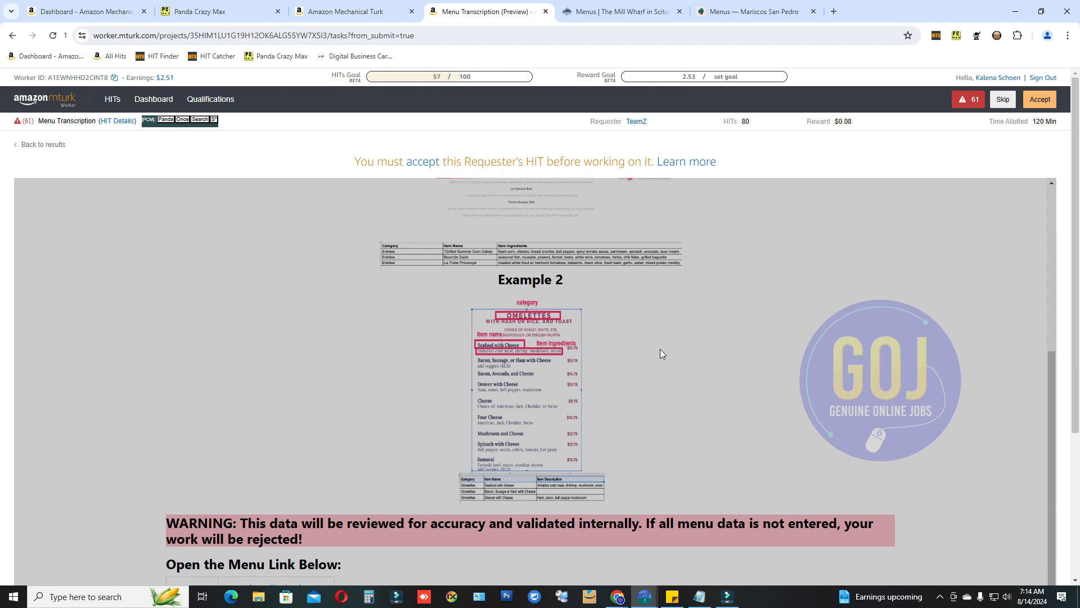
pyautogui.scroll(4, 661, 354)
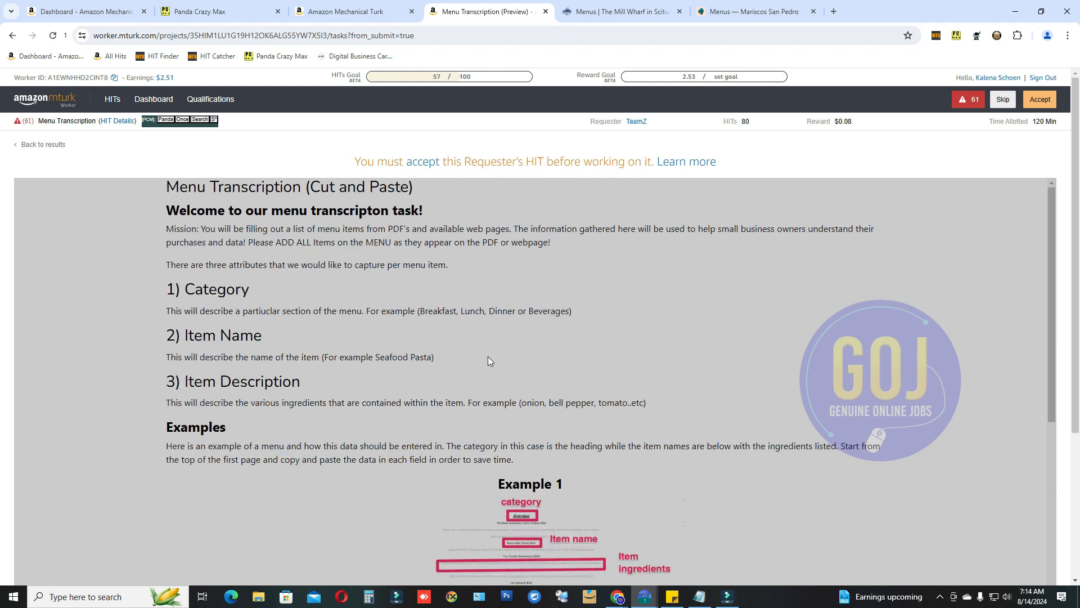
pyautogui.scroll(-6, 488, 356)
pyautogui.scroll(-6, 668, 389)
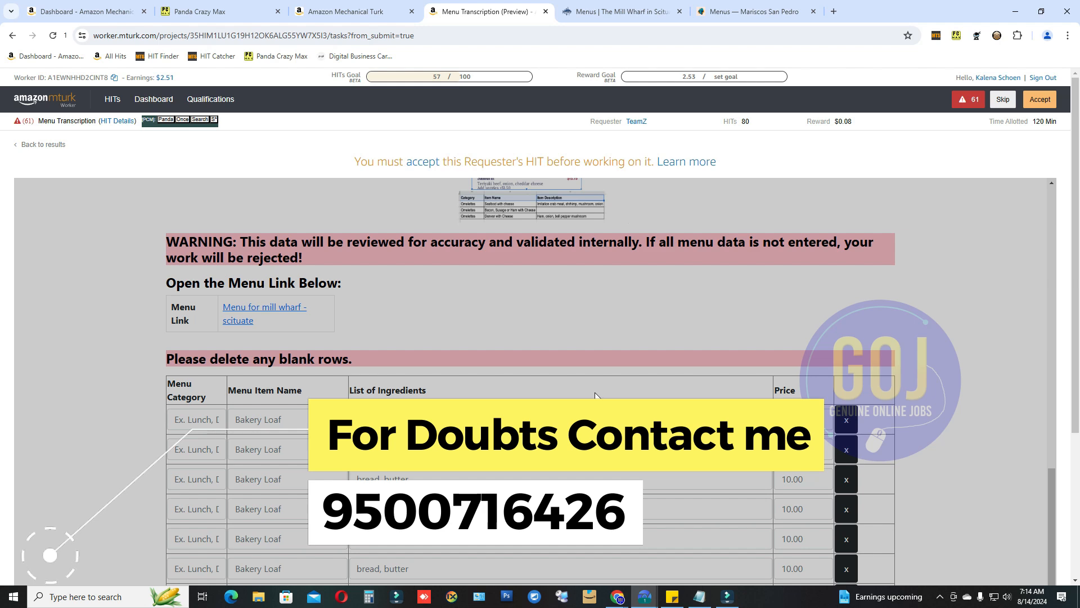
pyautogui.scroll(-1, 596, 395)
pyautogui.scroll(-3, 596, 395)
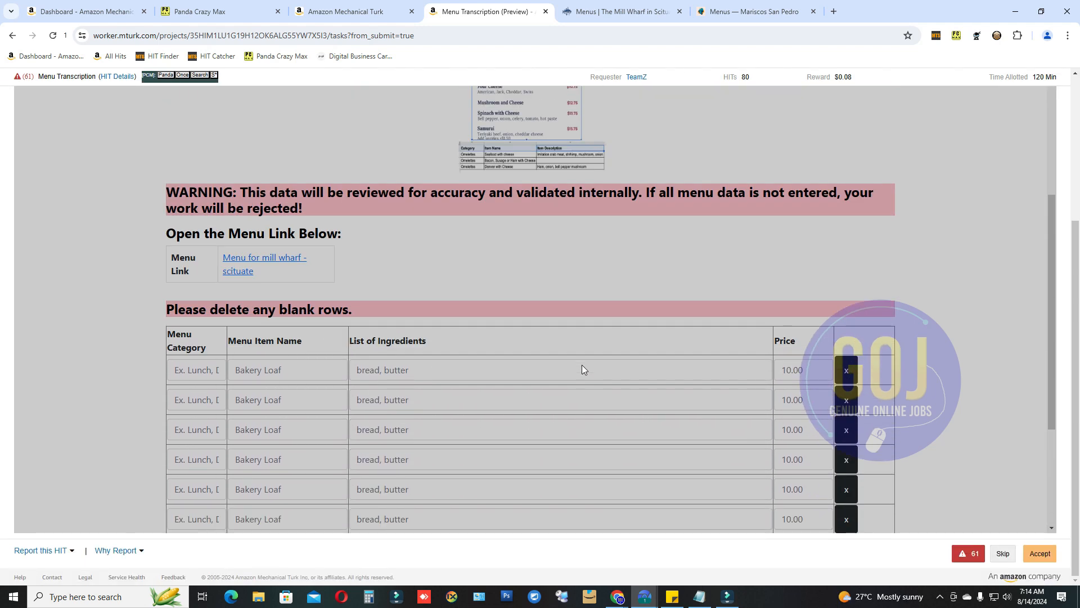
pyautogui.scroll(5, 581, 365)
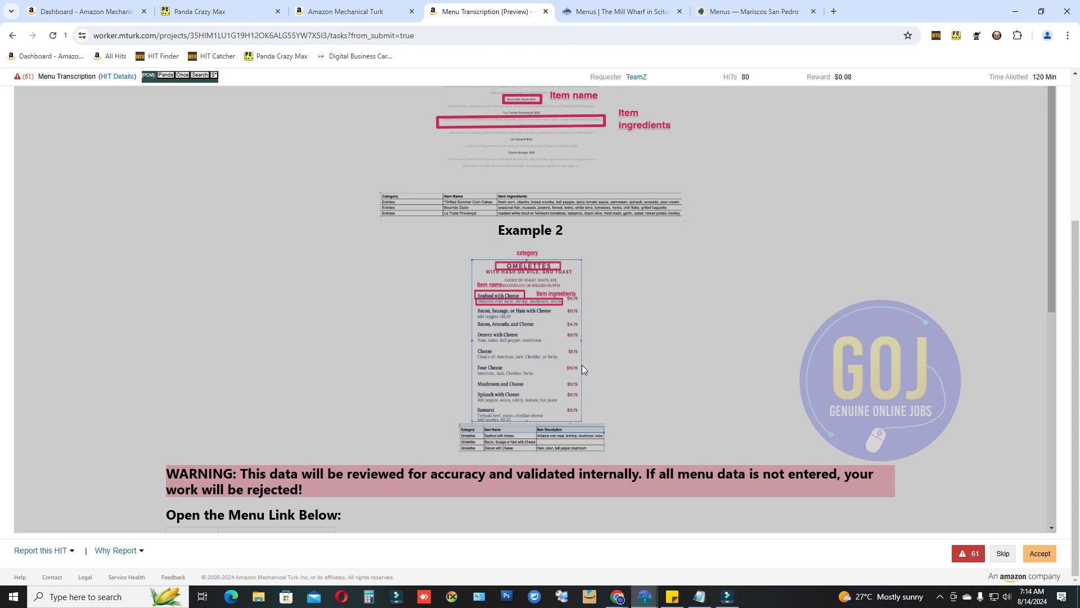